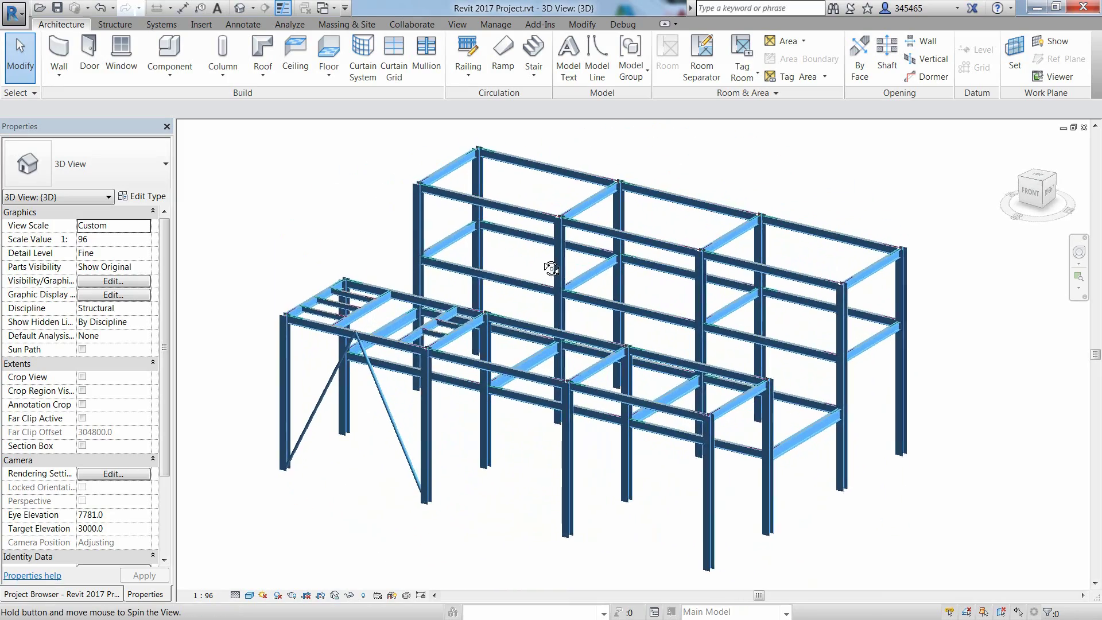
# Inspect the HEA300 column's type properties, then deselect it
pyautogui.click(431, 226)
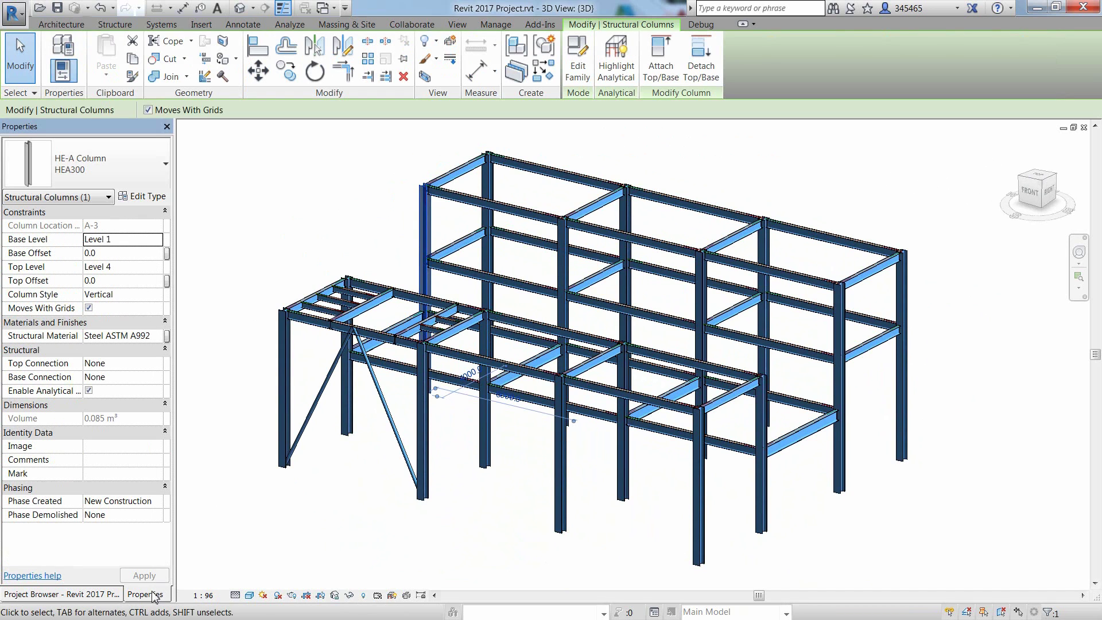
pyautogui.click(147, 196)
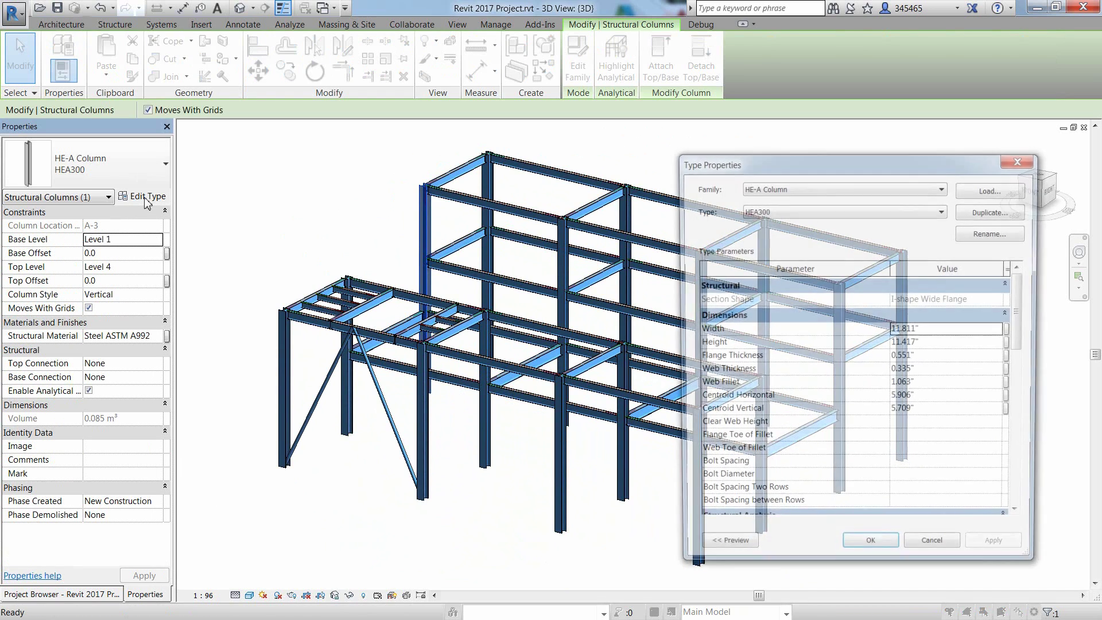
pyautogui.moveTo(1022, 314); pyautogui.dragTo(1005, 474)
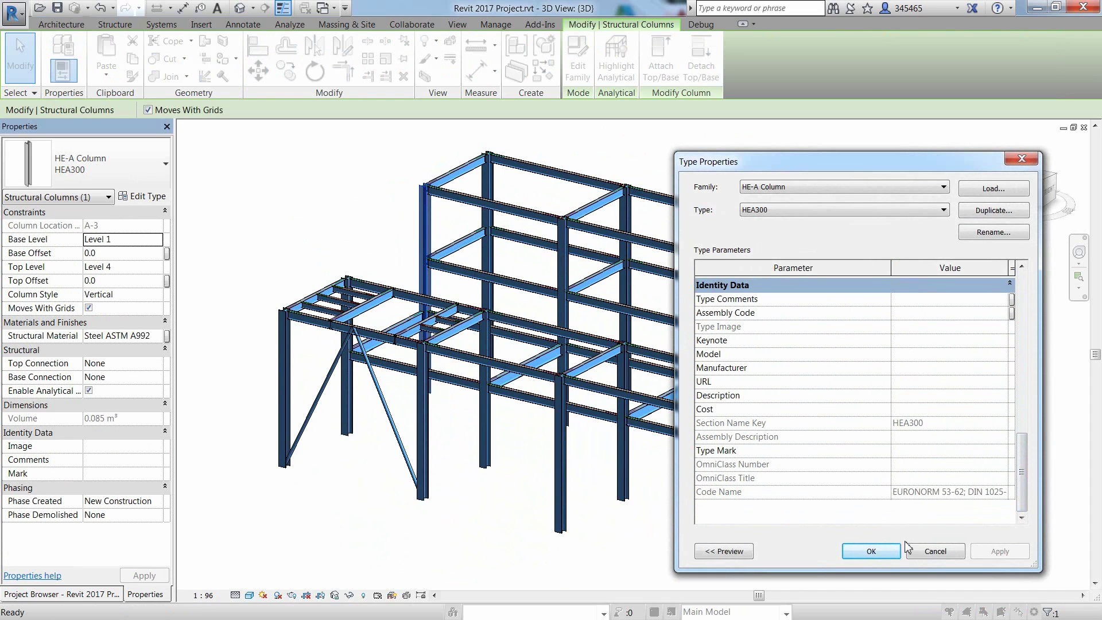
pyautogui.click(870, 551)
pyautogui.click(502, 148)
# Zoom to a column-to-beam joint and open the Structural Connection Settings
pyautogui.scroll(10, 502, 148)
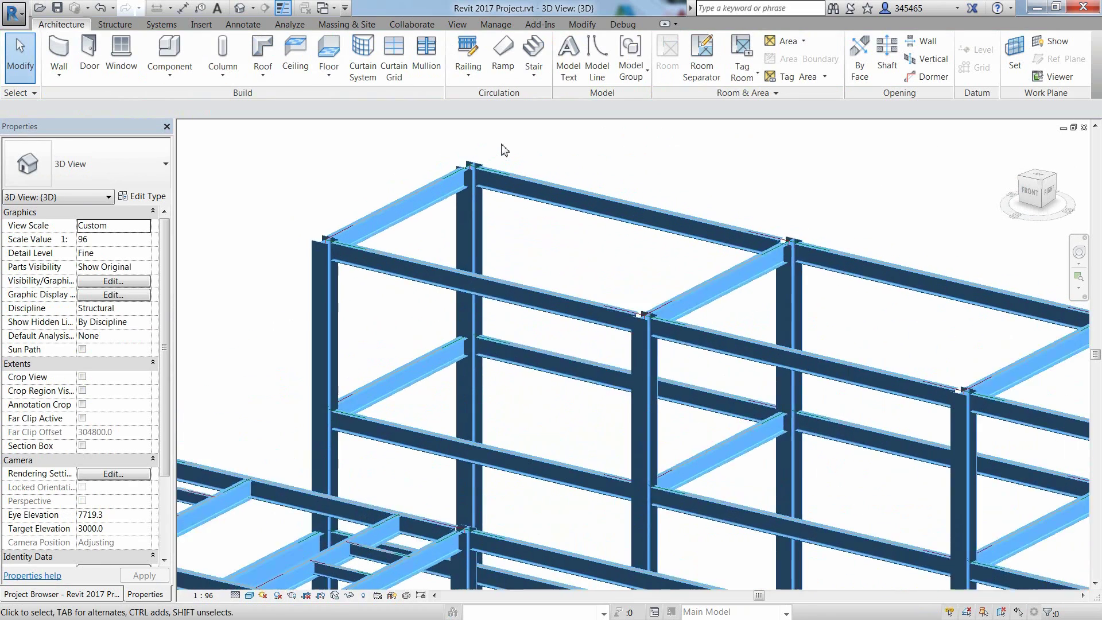
pyautogui.moveTo(502, 149); pyautogui.dragTo(662, 251, button='middle')
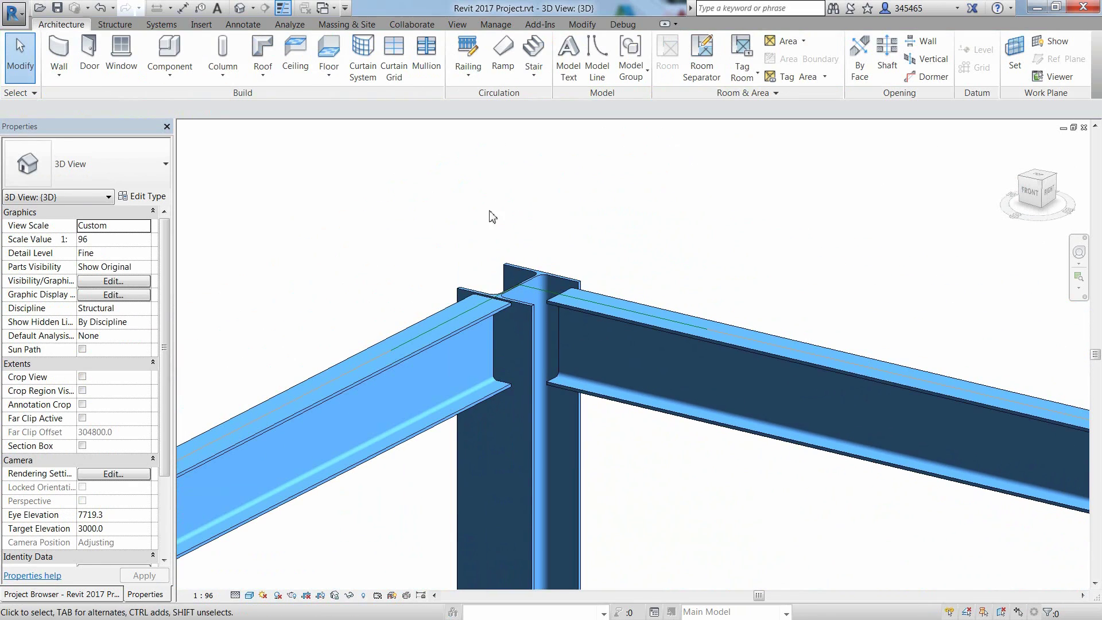
pyautogui.click(115, 25)
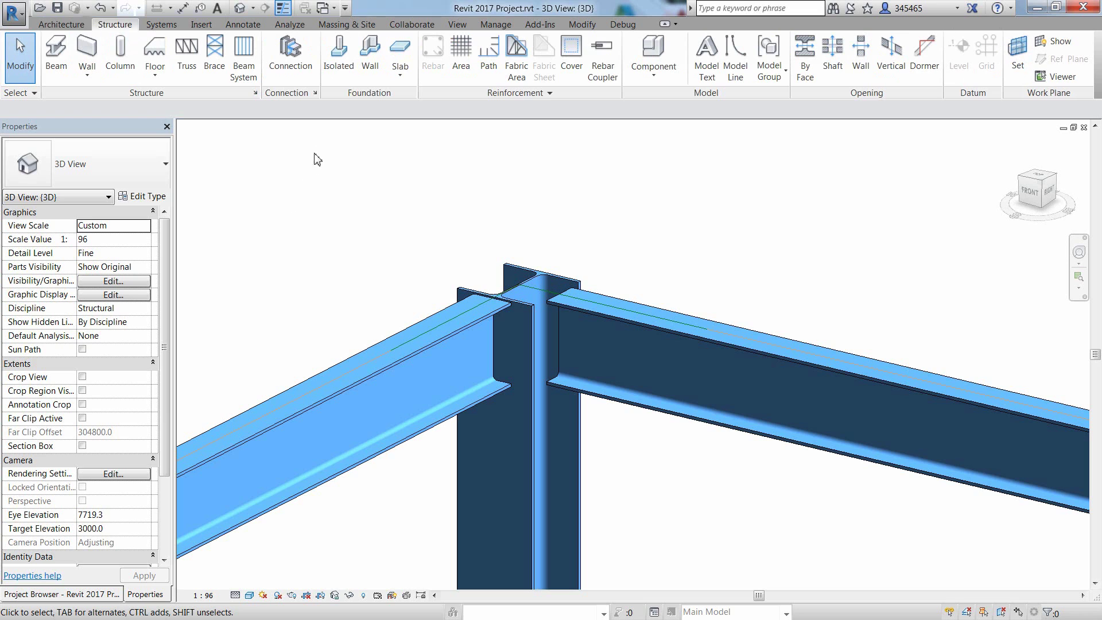
pyautogui.click(316, 94)
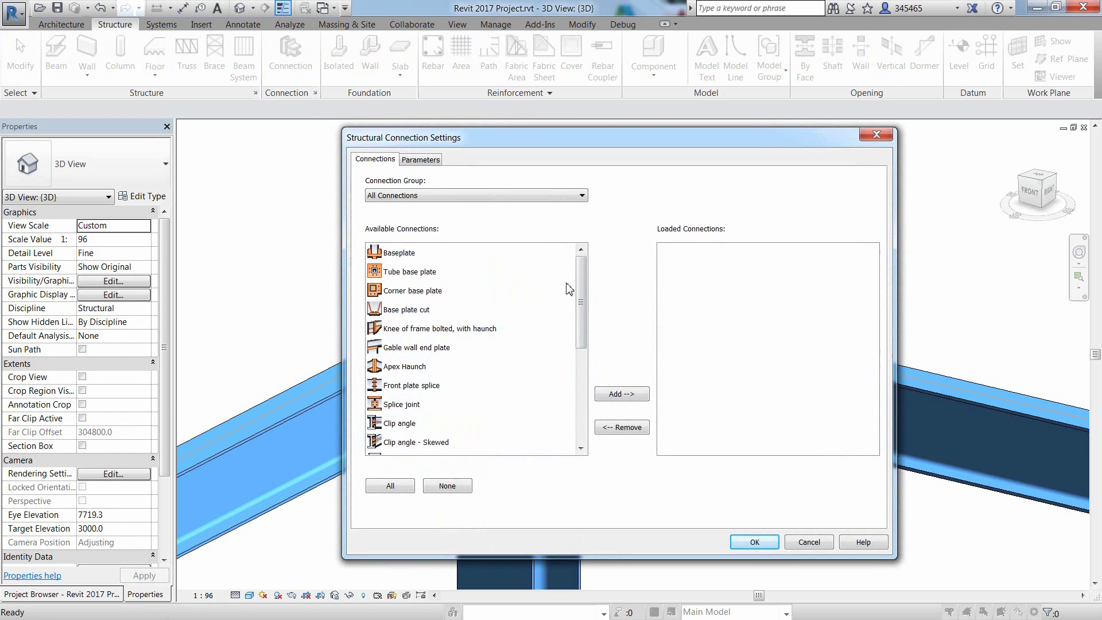
pyautogui.moveTo(577, 287); pyautogui.dragTo(572, 375)
pyautogui.scroll(4, 572, 375)
# Load Baseplate, Knee of frame bolted with haunch, Apex Haunch, Clip angle and Shear plate
pyautogui.click(402, 254)
pyautogui.keyDown('ctrl'); pyautogui.click(466, 329); pyautogui.keyUp('ctrl')
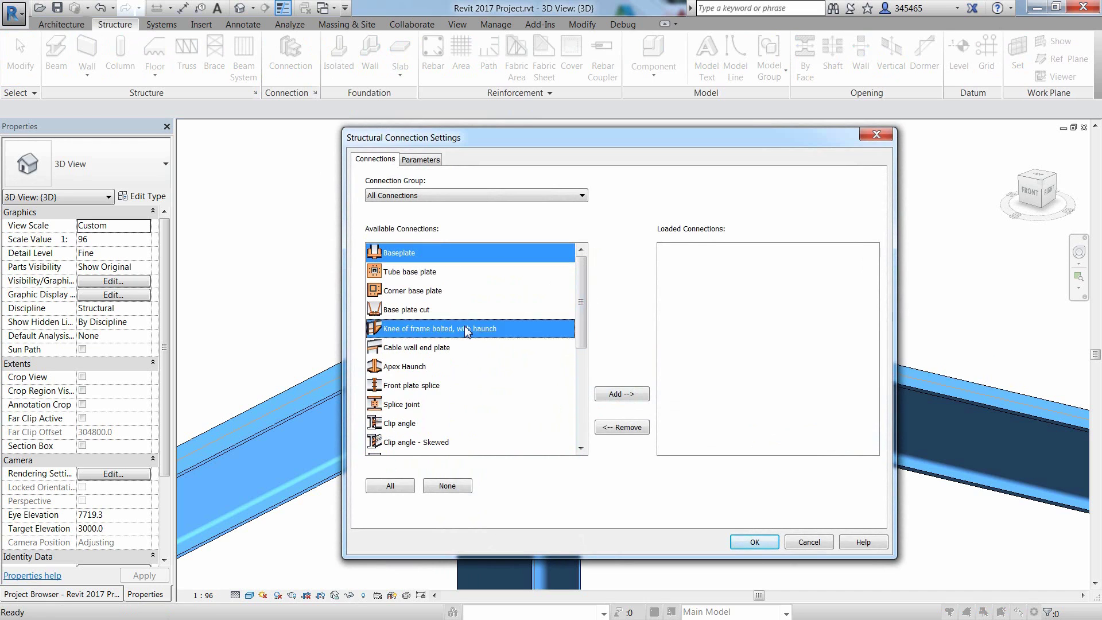
pyautogui.keyDown('ctrl'); pyautogui.click(410, 369); pyautogui.keyUp('ctrl')
pyautogui.keyDown('ctrl'); pyautogui.click(406, 423); pyautogui.keyUp('ctrl')
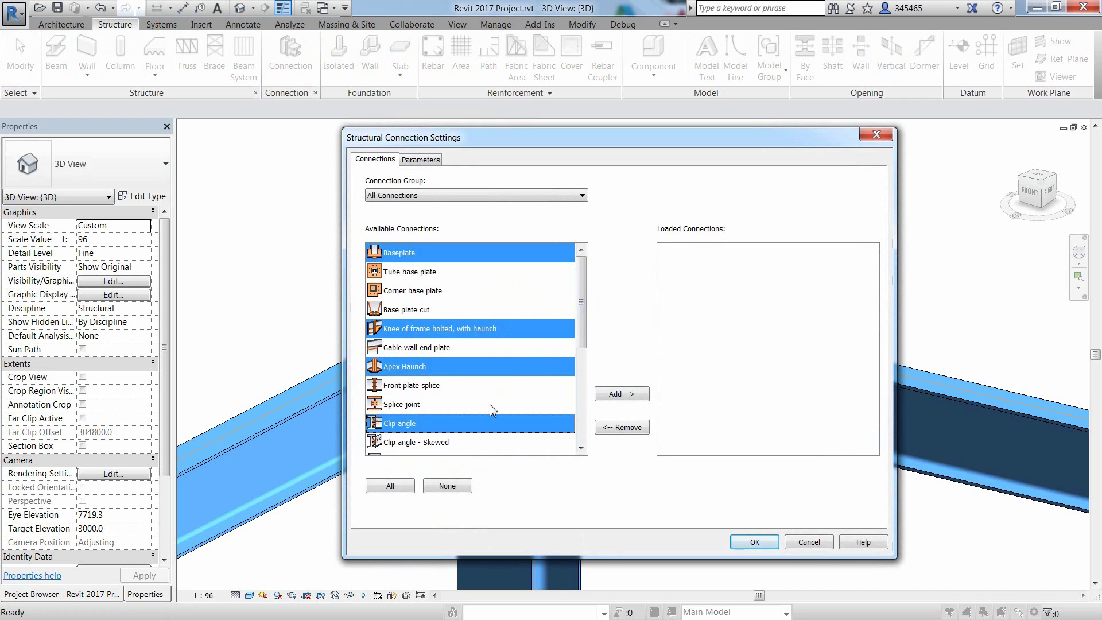
pyautogui.moveTo(580, 330); pyautogui.dragTo(574, 389)
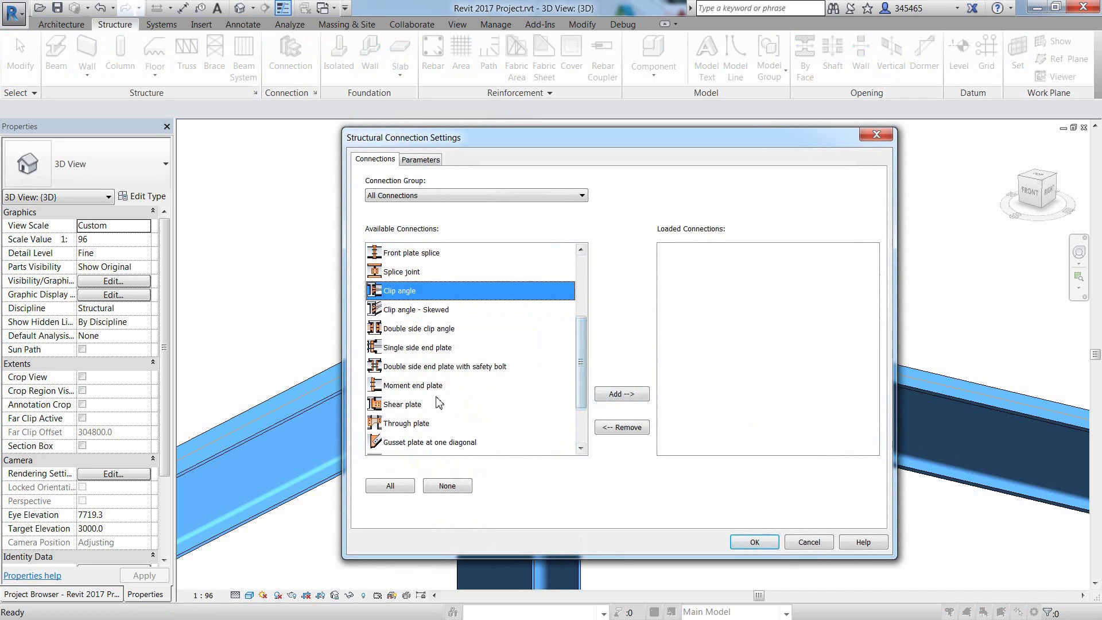
pyautogui.keyDown('ctrl'); pyautogui.click(418, 404); pyautogui.keyUp('ctrl')
pyautogui.click(621, 393)
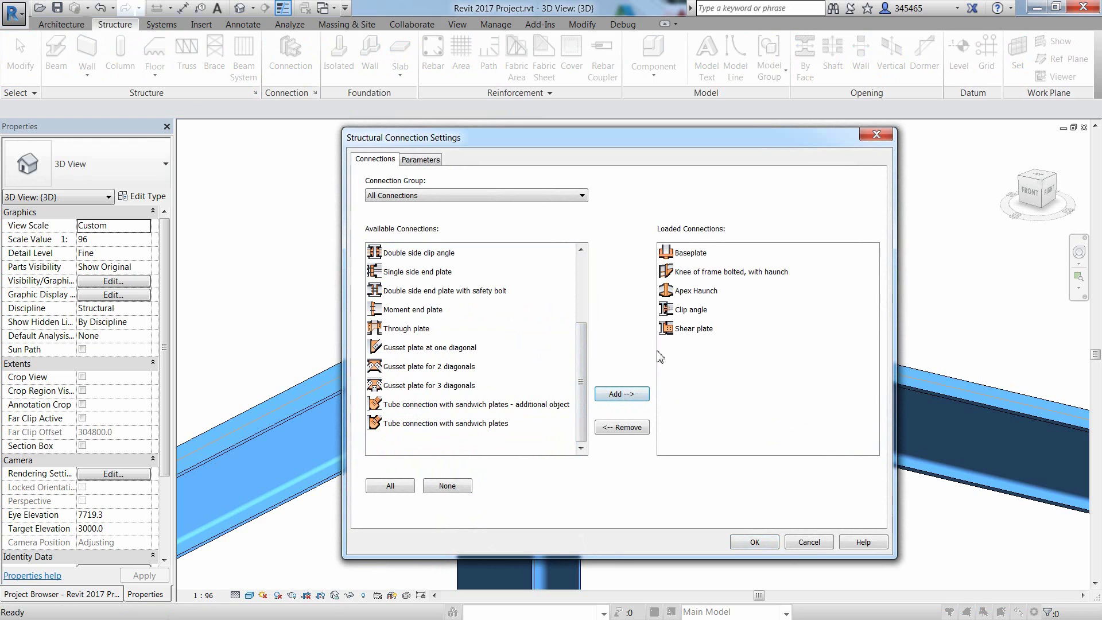
pyautogui.click(755, 542)
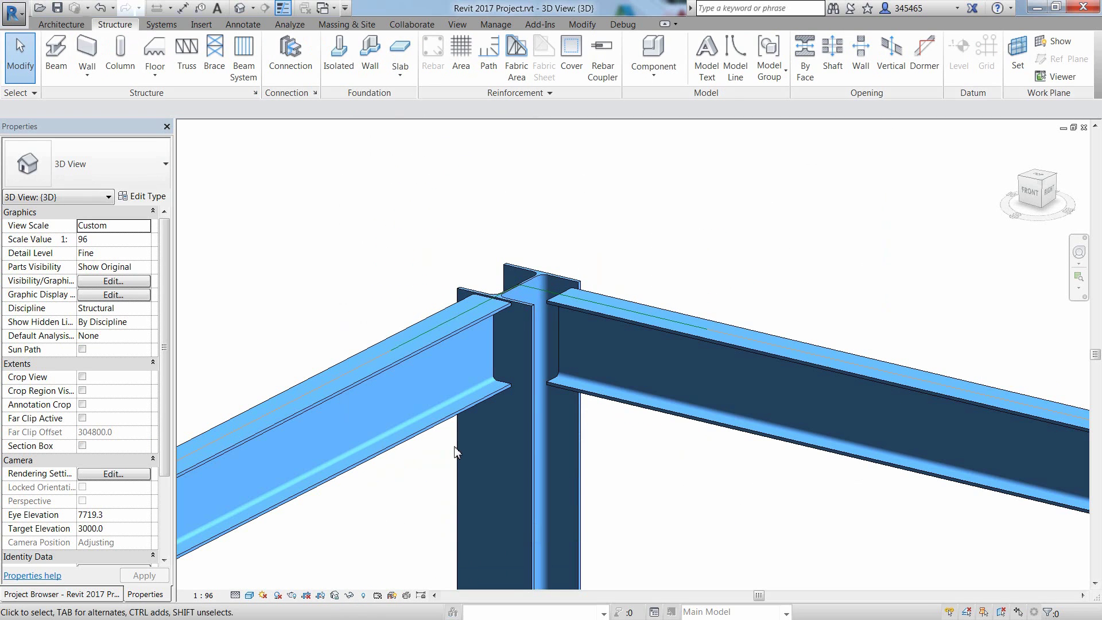
# Connect the column and left rafter with a Knee of frame bolted, with haunch connection
pyautogui.click(459, 450)
pyautogui.keyDown('ctrl'); pyautogui.click(415, 403); pyautogui.keyUp('ctrl')
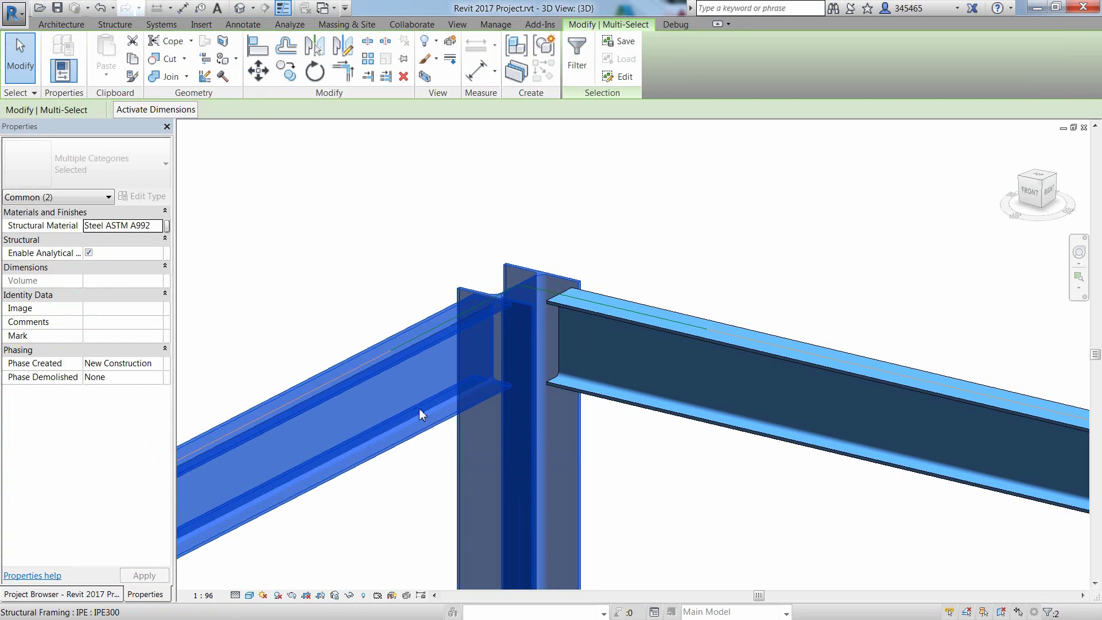
pyautogui.click(115, 25)
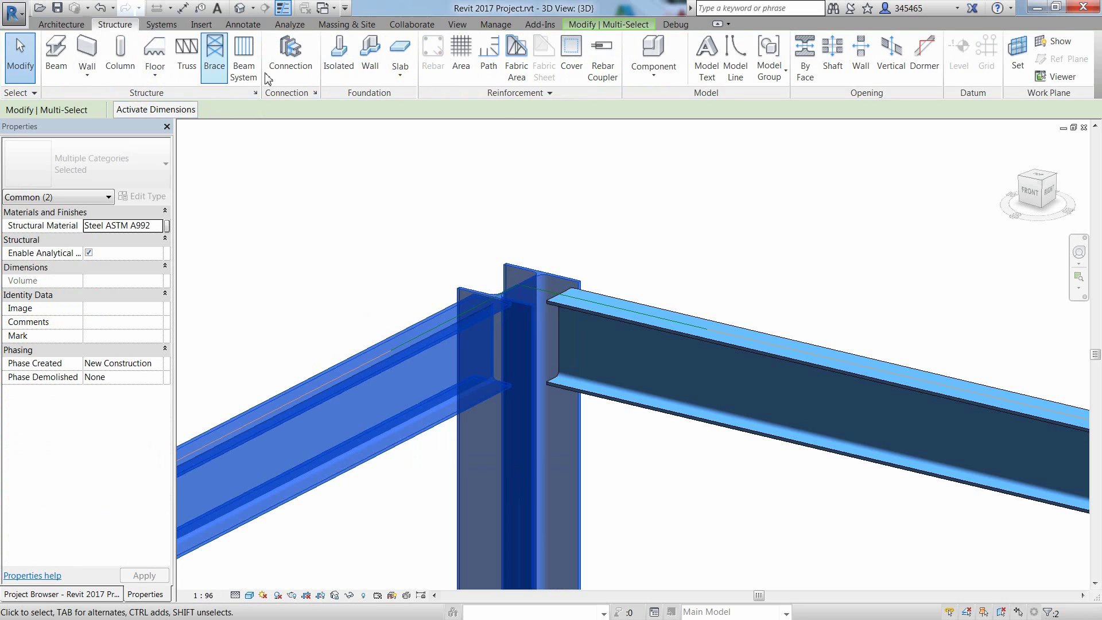
pyautogui.click(297, 63)
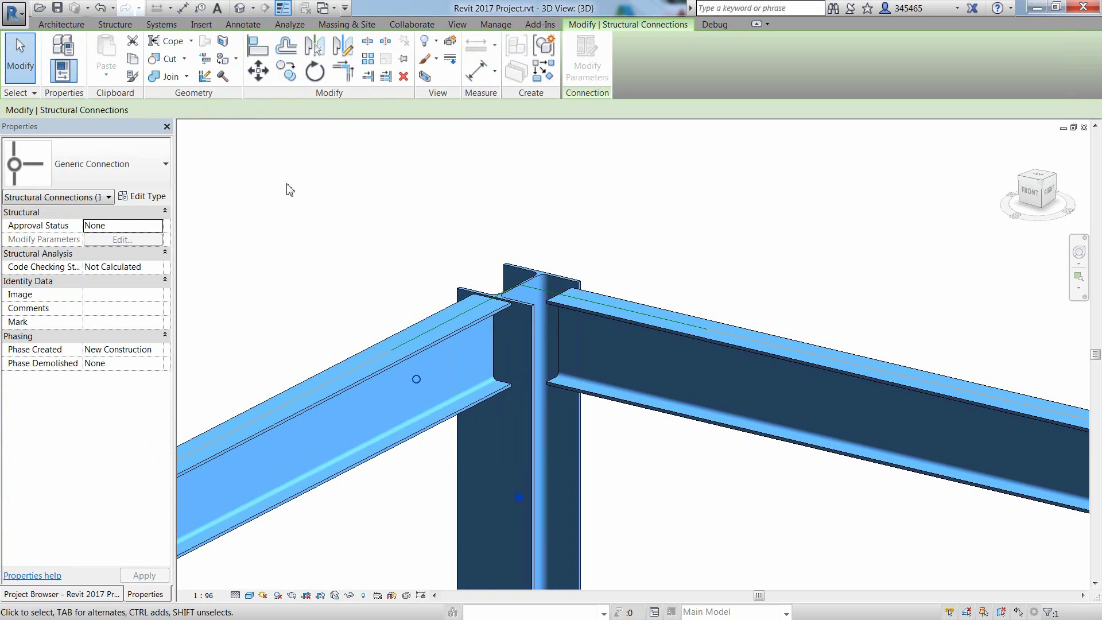
pyautogui.click(165, 169)
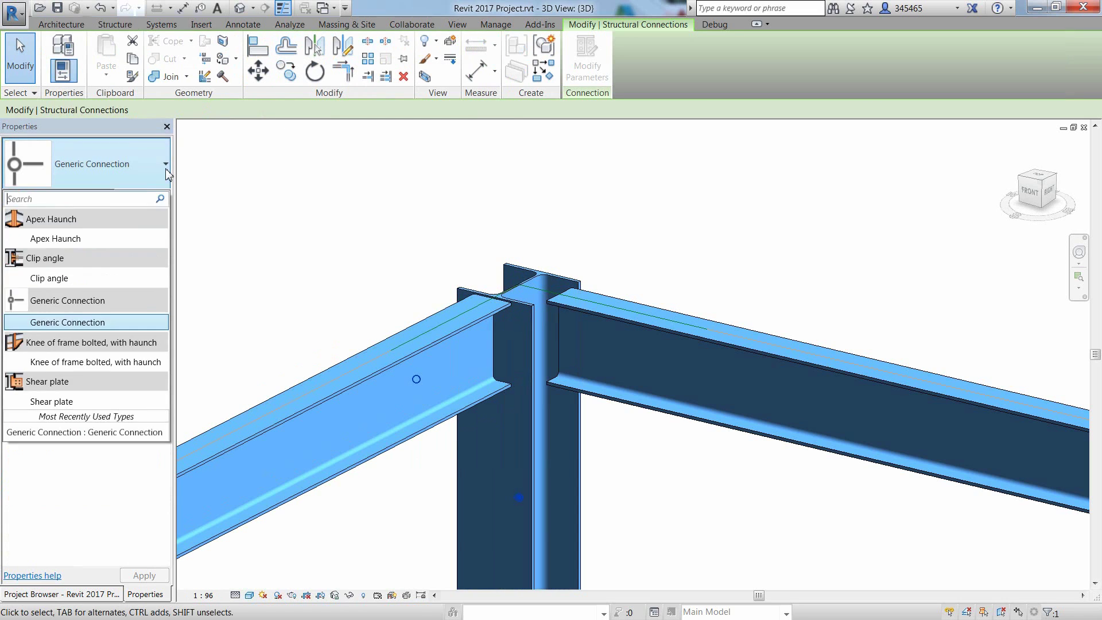
pyautogui.click(104, 361)
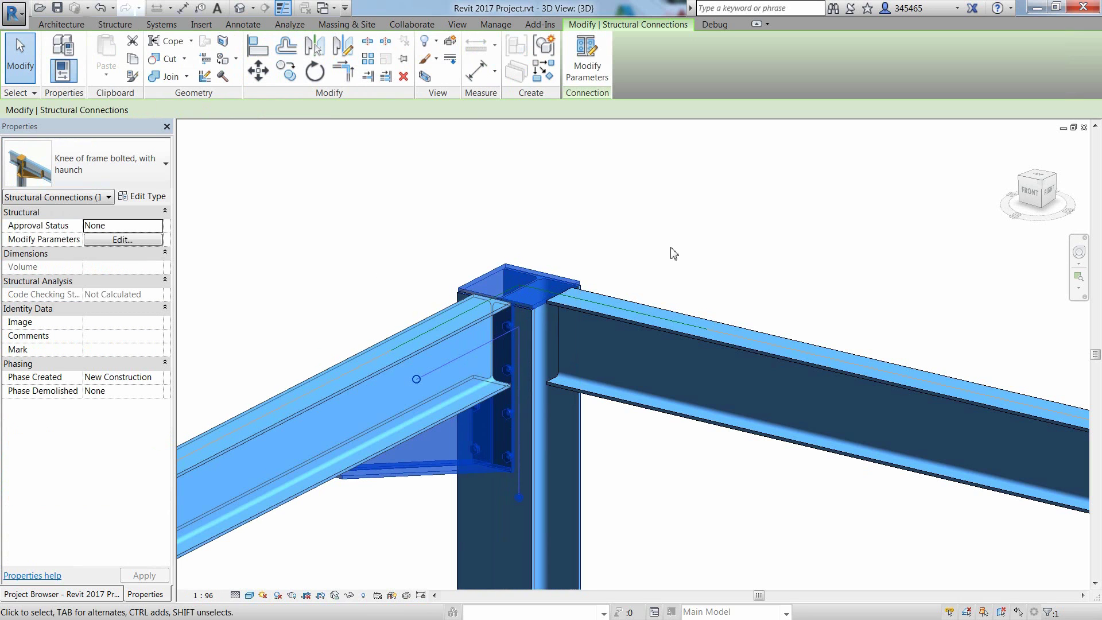
pyautogui.keyDown('shift'); pyautogui.moveTo(673, 253); pyautogui.dragTo(752, 172, button='middle'); pyautogui.keyUp('shift')
pyautogui.click(819, 206)
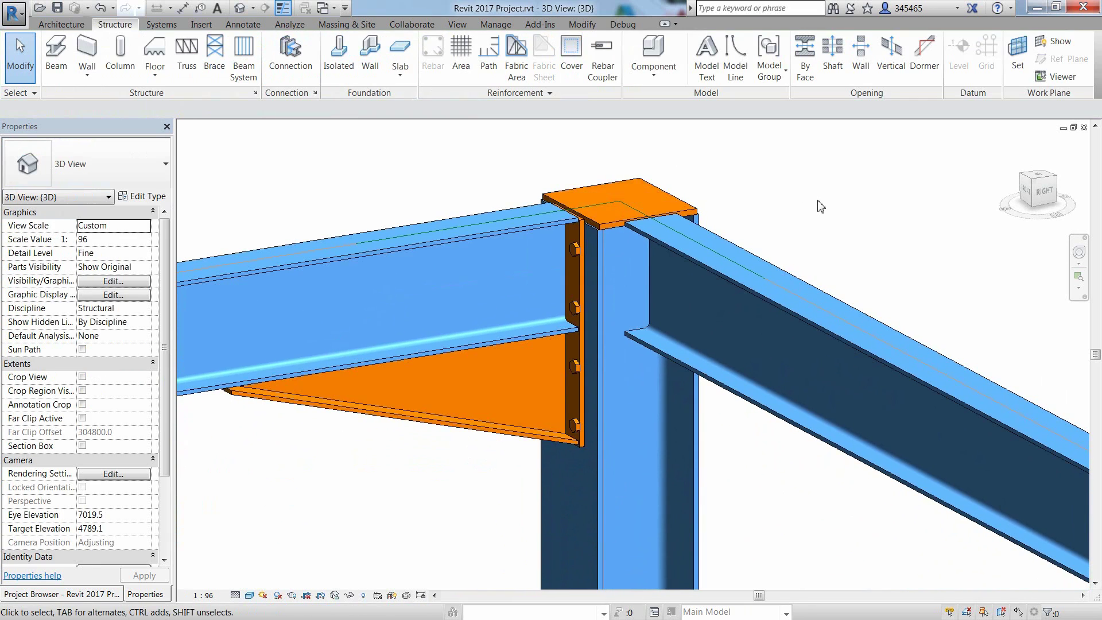
# Set the knee connection's end plate width to 250
pyautogui.click(596, 183)
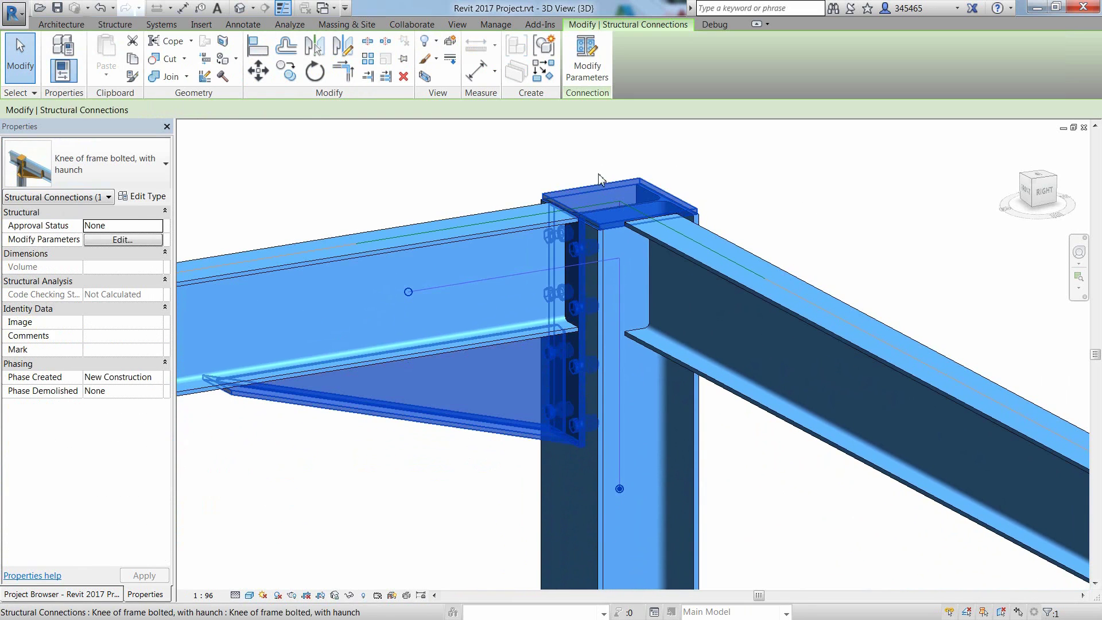
pyautogui.click(585, 67)
pyautogui.click(658, 418)
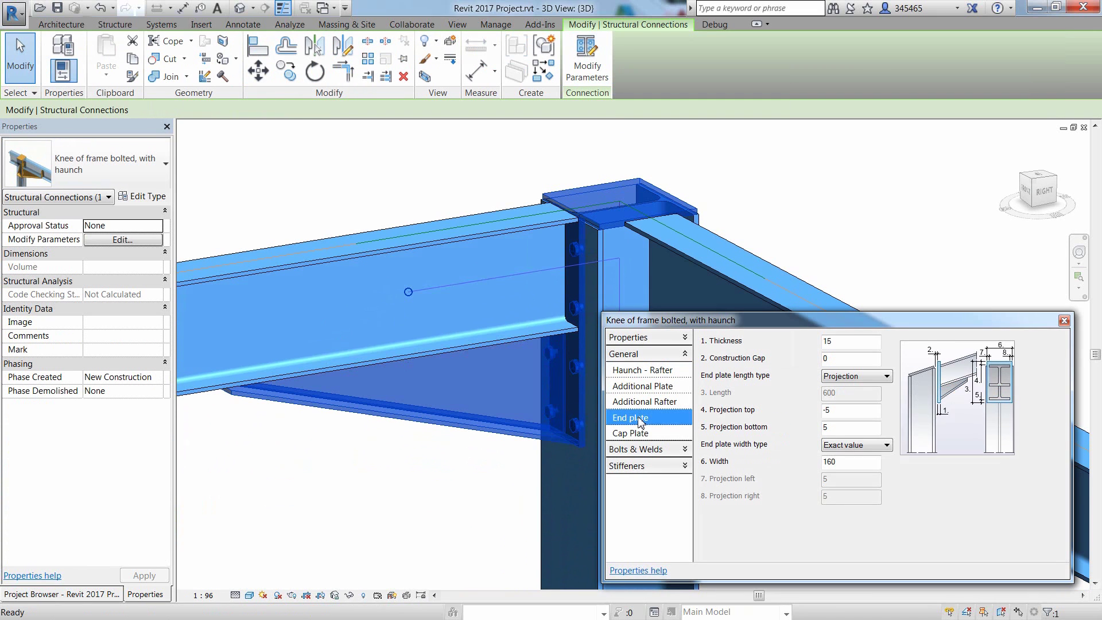
pyautogui.doubleClick(842, 462)
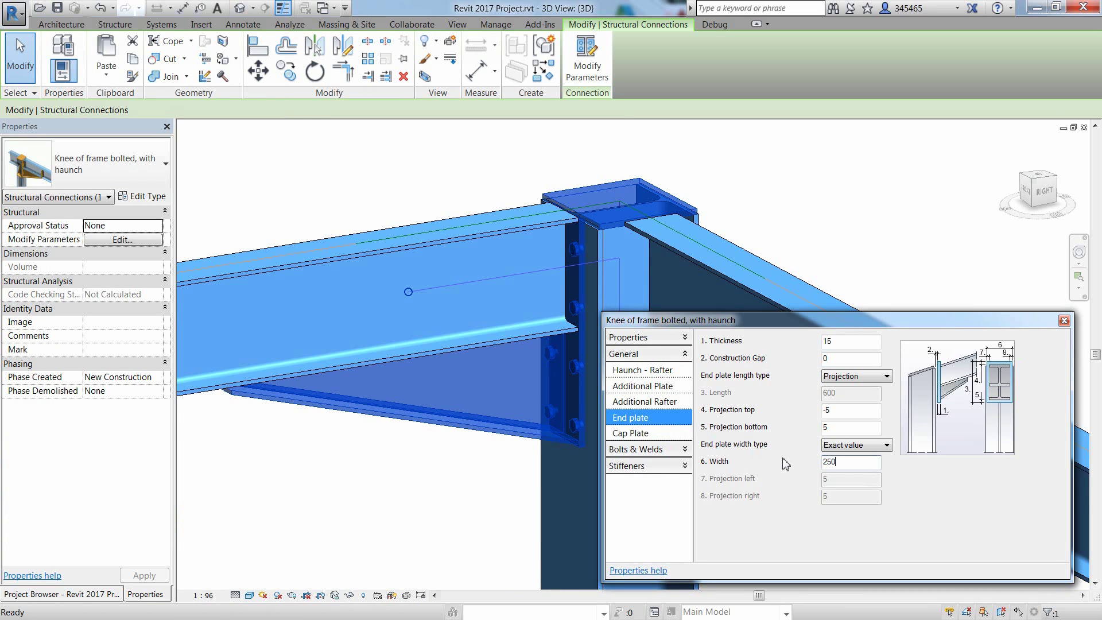
# Make stiffeners 3 and 4 full stiffeners
pyautogui.click(684, 465)
pyautogui.click(650, 403)
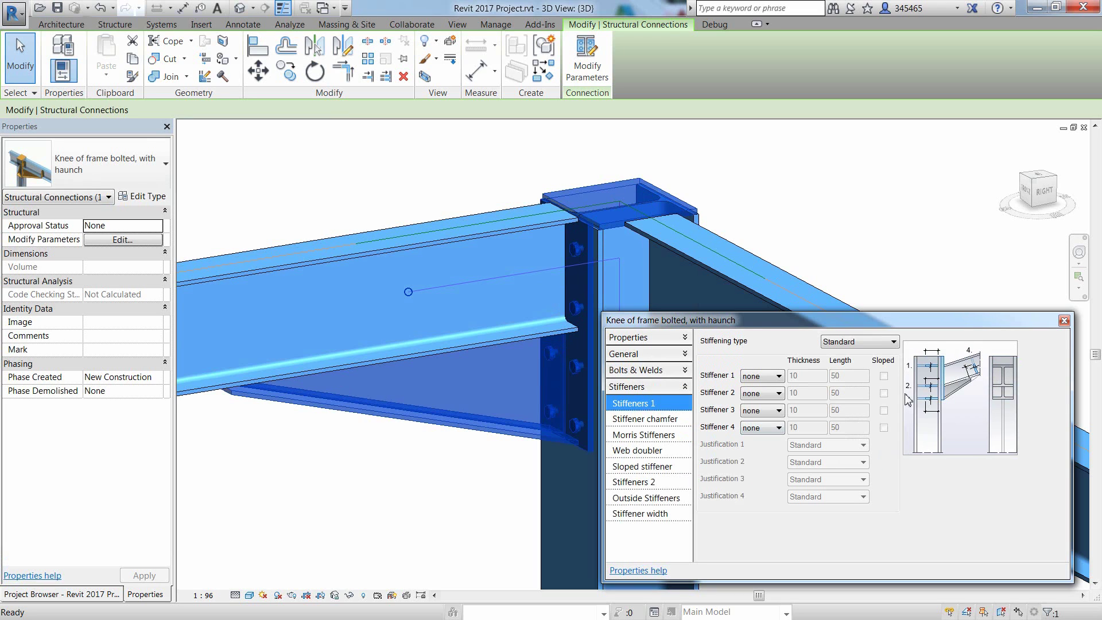
pyautogui.click(779, 410)
pyautogui.click(748, 436)
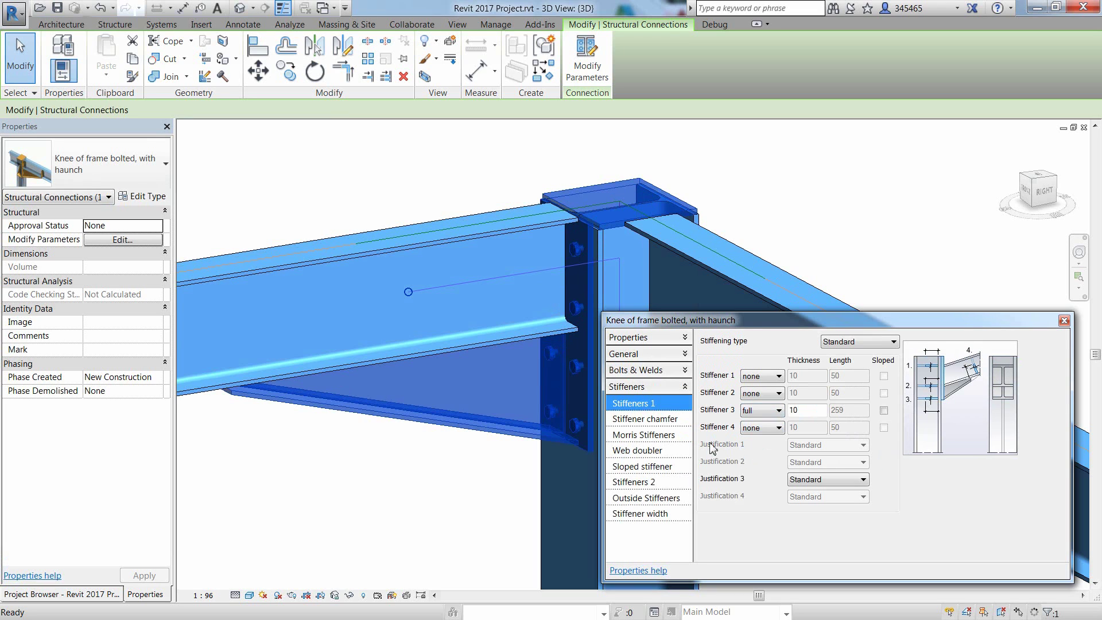
pyautogui.click(779, 428)
pyautogui.click(767, 466)
# Set the haunch rafter length to 750 and close the parameters
pyautogui.click(685, 355)
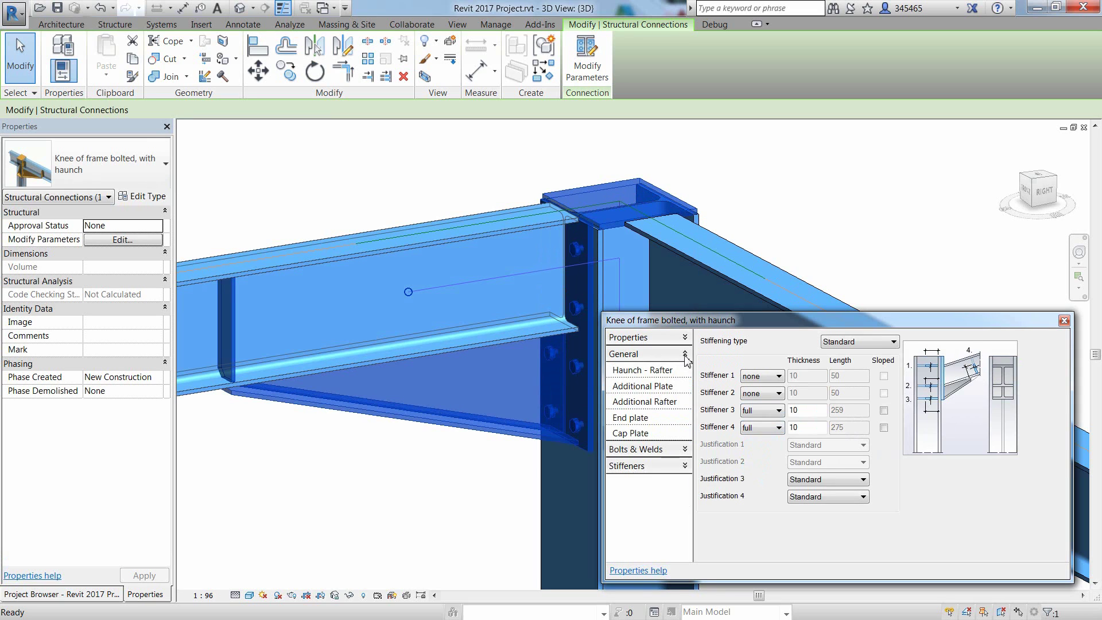
pyautogui.click(659, 374)
pyautogui.doubleClick(851, 362)
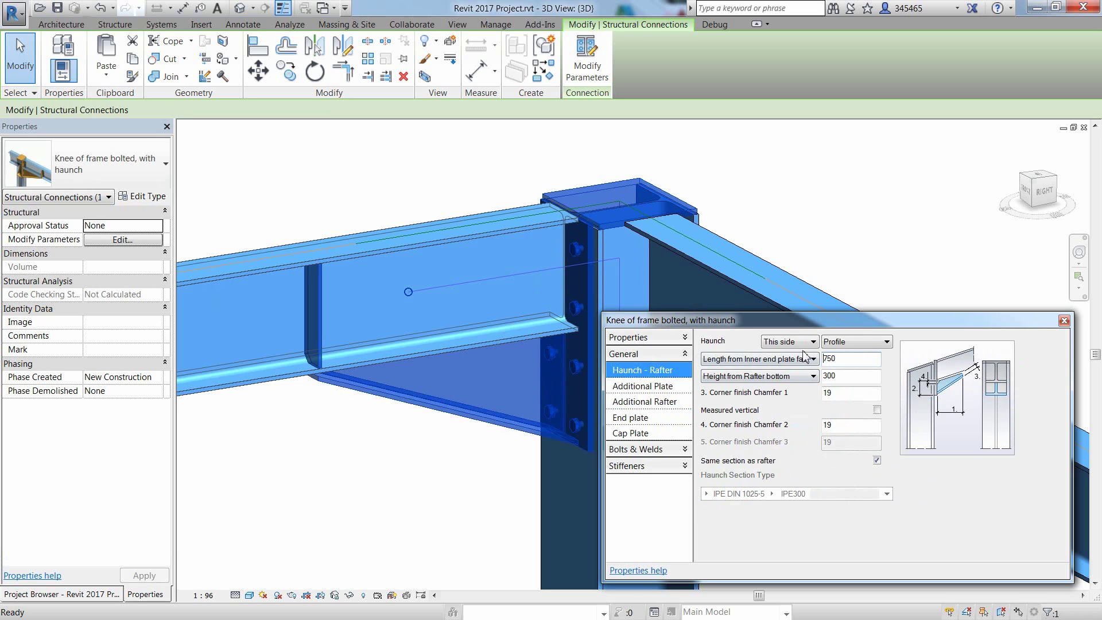
pyautogui.click(1064, 320)
pyautogui.press('Escape')
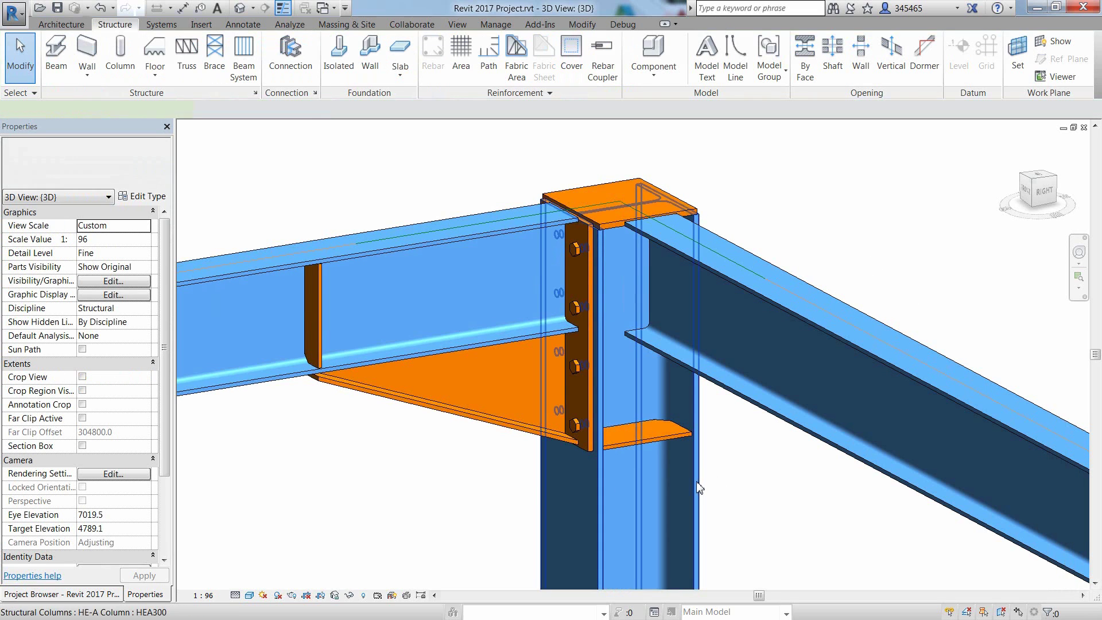
# Join the column and right rafter with a Shear plate connection
pyautogui.click(683, 494)
pyautogui.keyDown('ctrl'); pyautogui.click(740, 396); pyautogui.keyUp('ctrl')
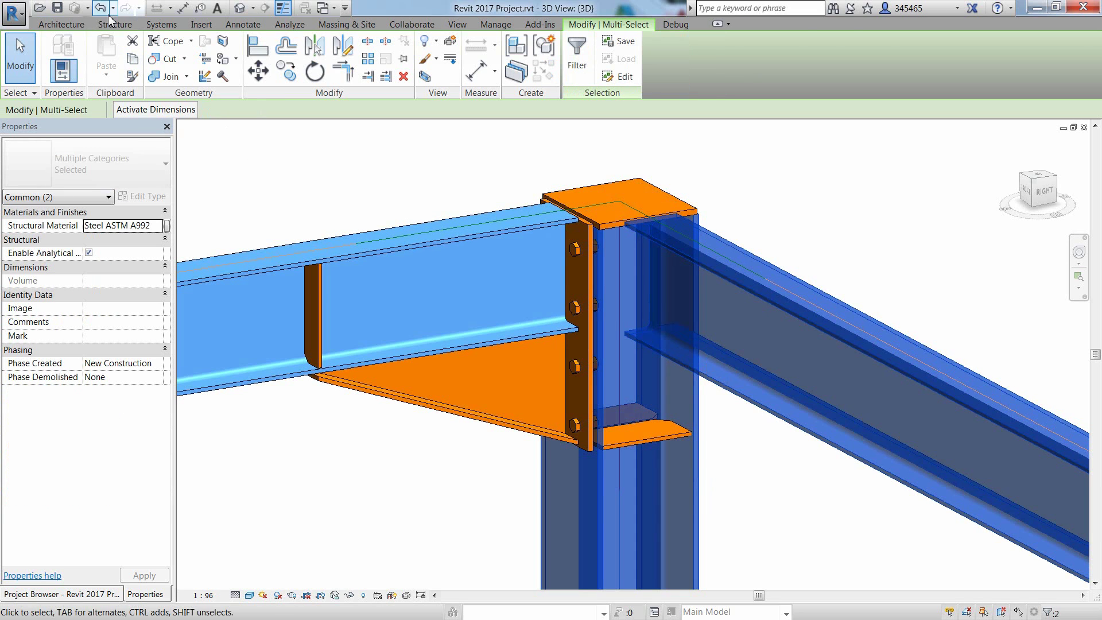
pyautogui.click(115, 24)
pyautogui.click(290, 65)
pyautogui.click(162, 180)
pyautogui.click(55, 322)
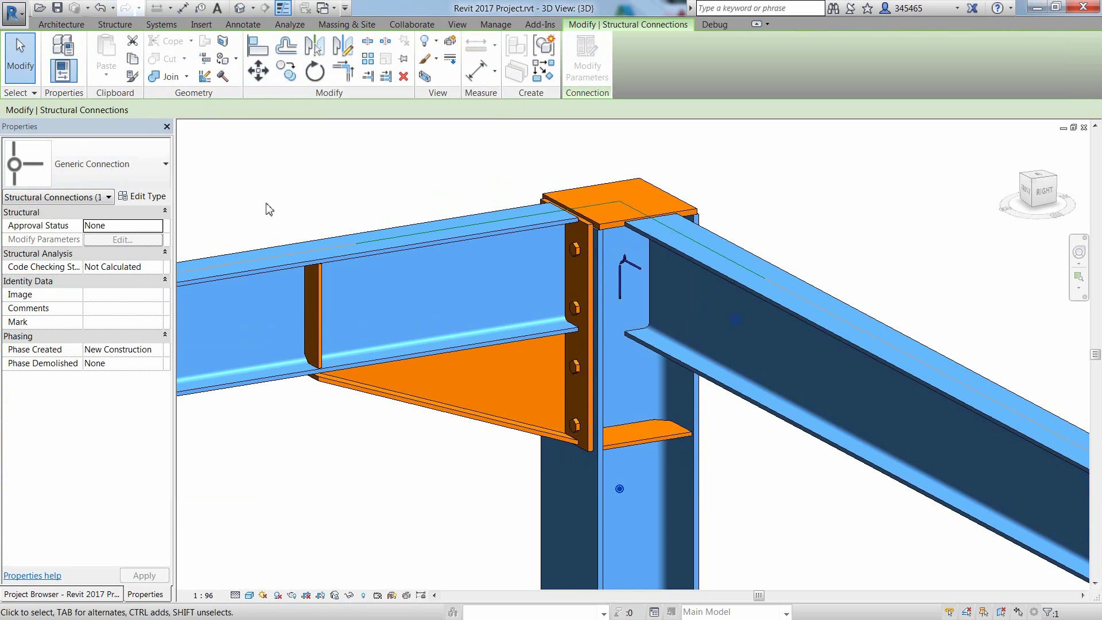
# Set the vertical bolts to 2 lines with 140 intermediate distance
pyautogui.click(107, 451)
pyautogui.click(60, 450)
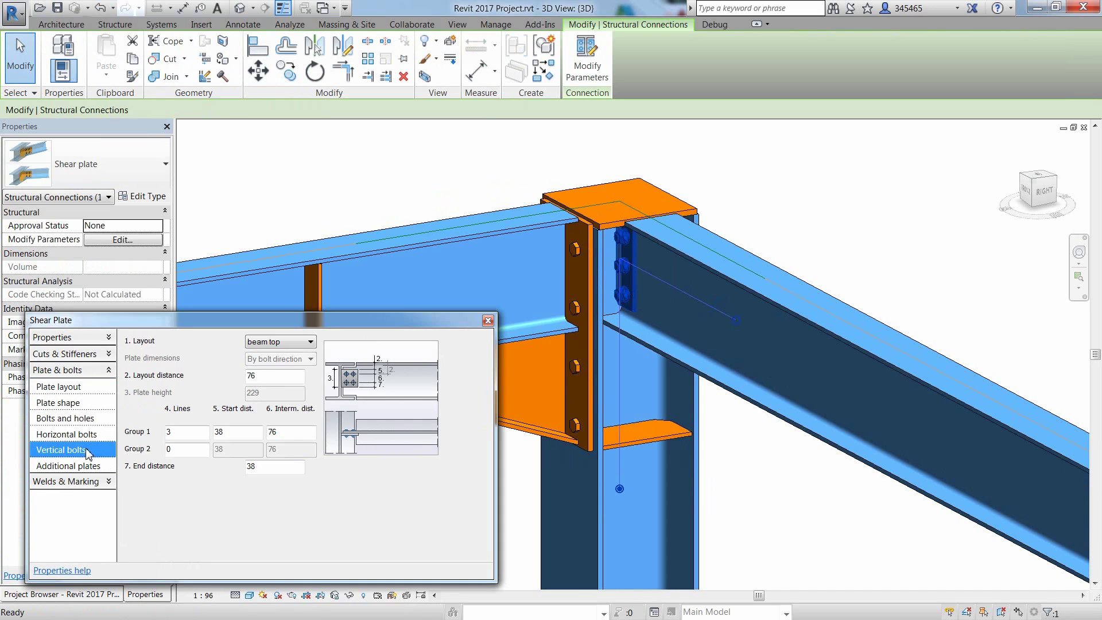
pyautogui.write('2')
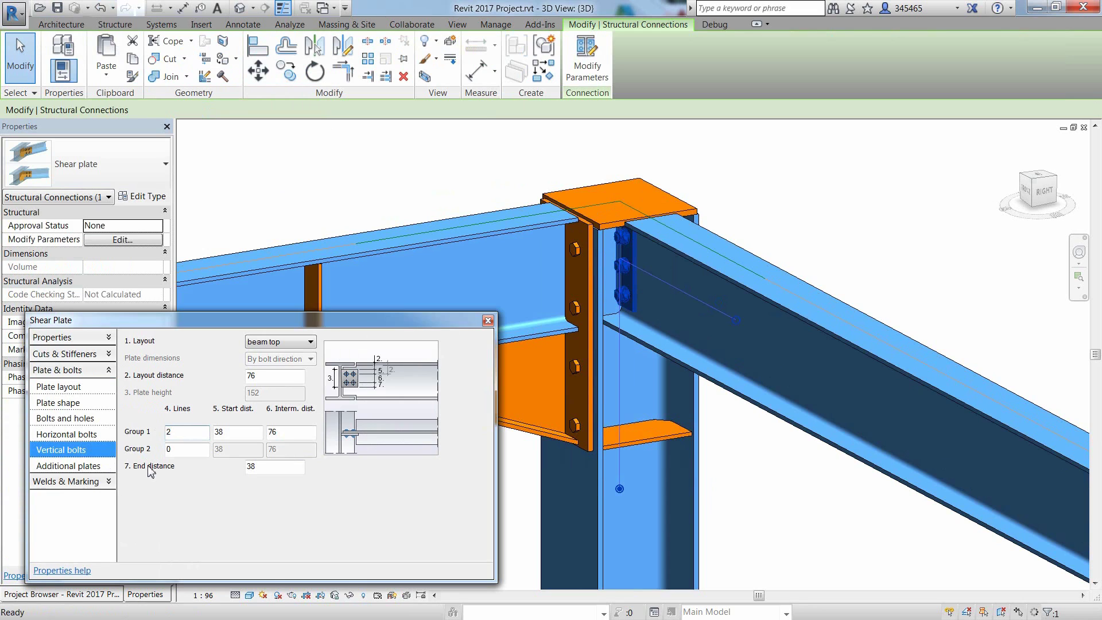
pyautogui.press('Tab')
pyautogui.press('Tab')
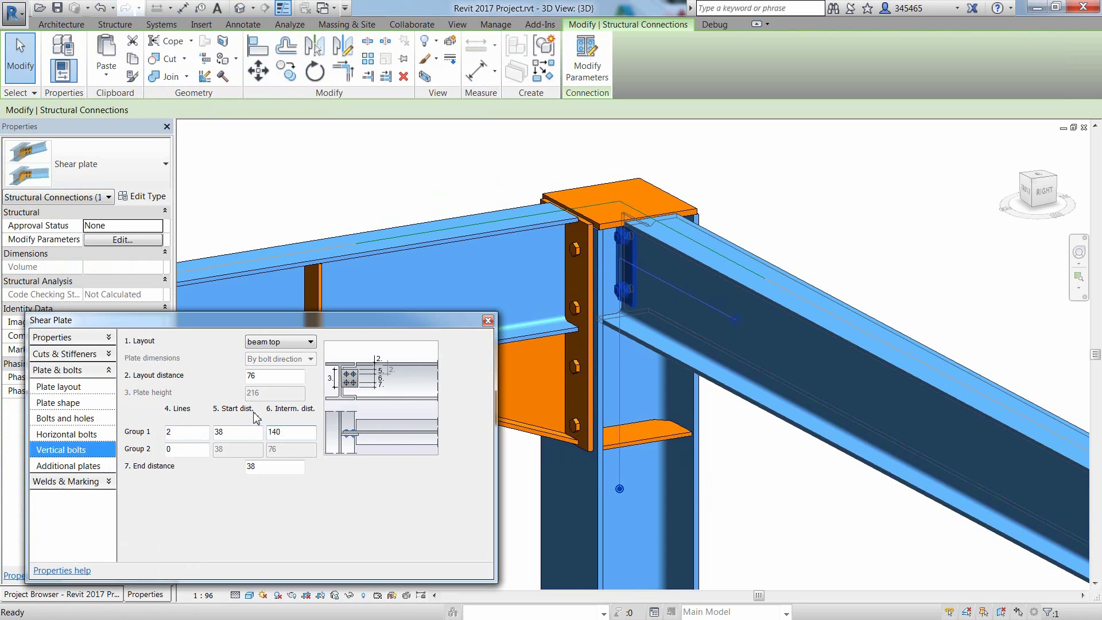
pyautogui.click(488, 321)
pyautogui.click(451, 484)
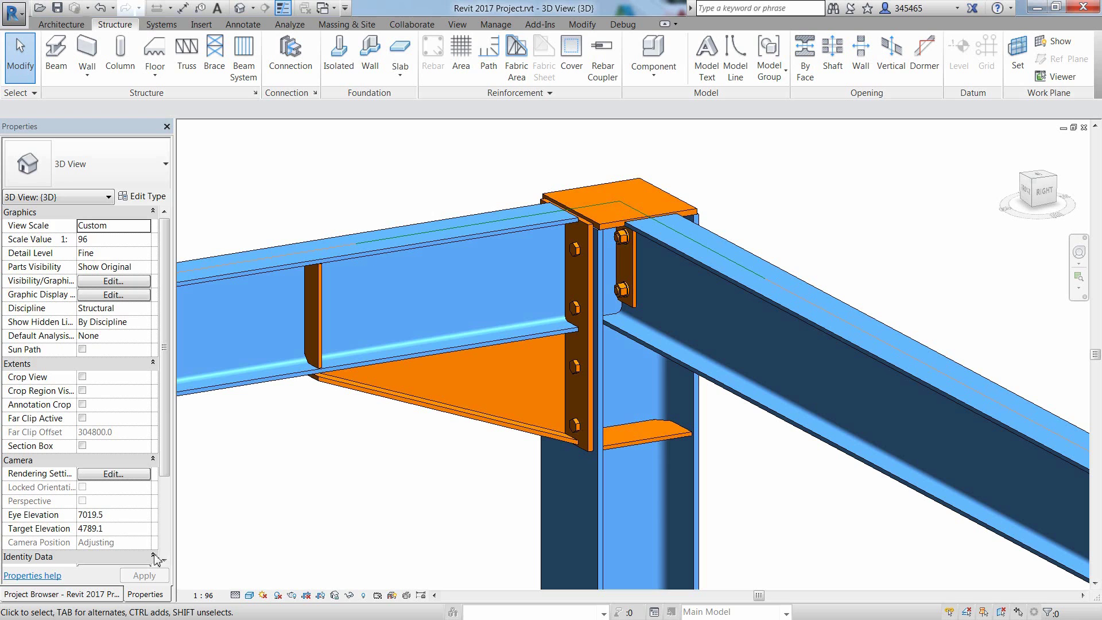
# Open the Level 4 structural plan at Fine detail level
pyautogui.click(100, 597)
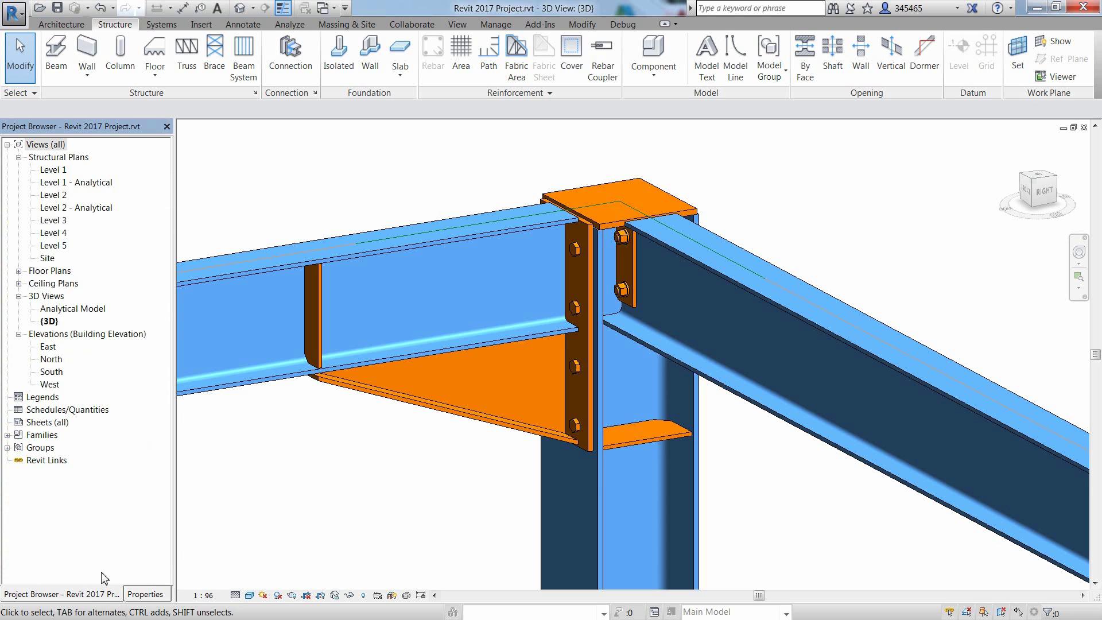
pyautogui.doubleClick(55, 232)
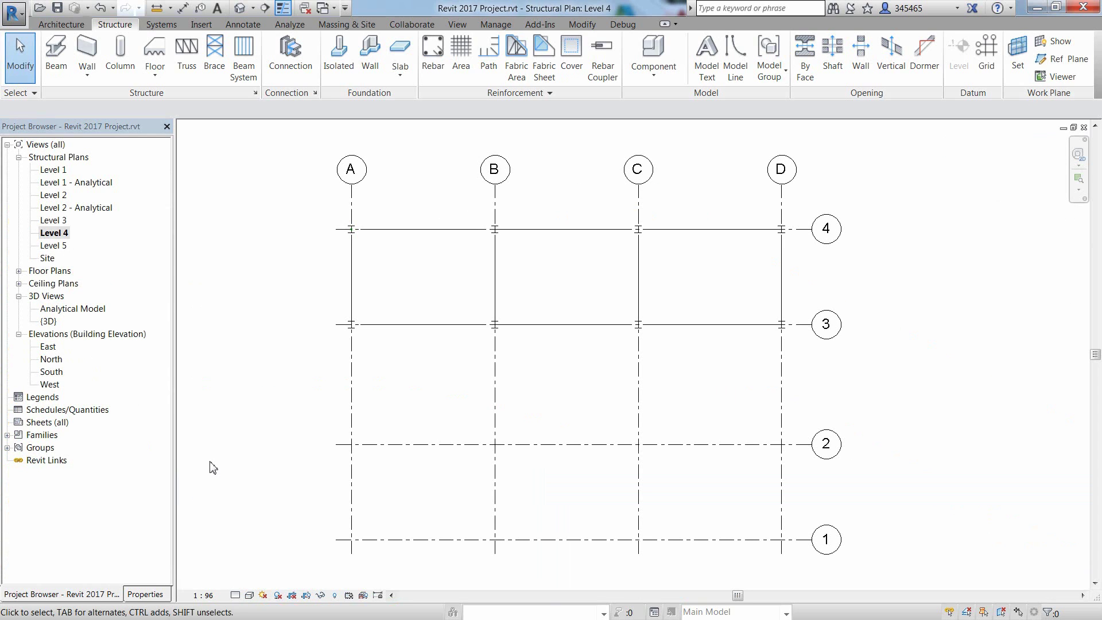
pyautogui.click(235, 596)
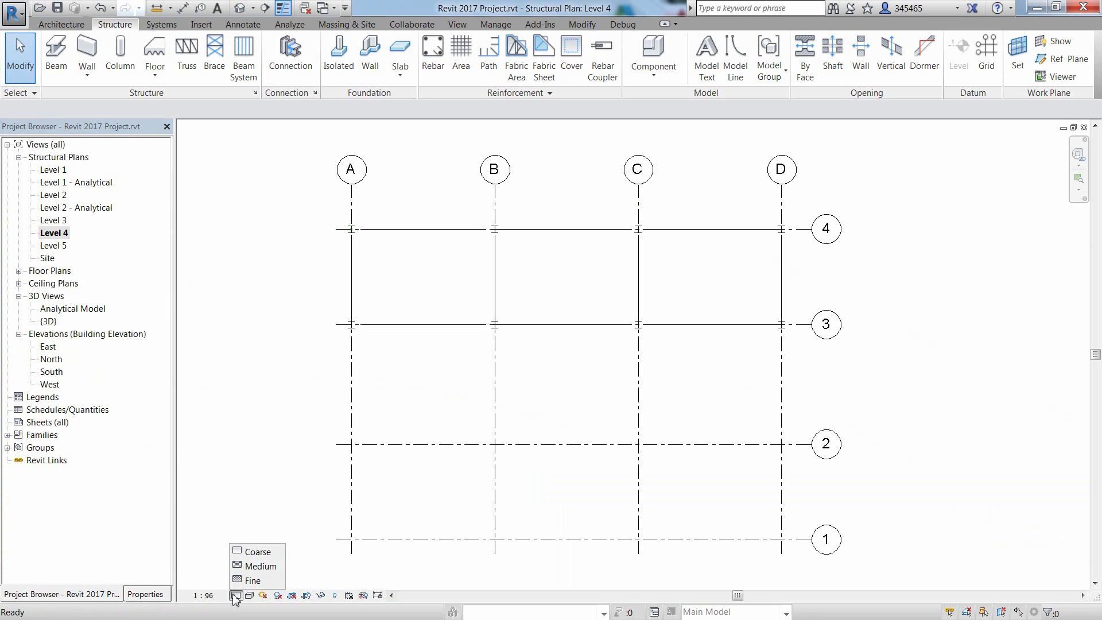
pyautogui.click(253, 580)
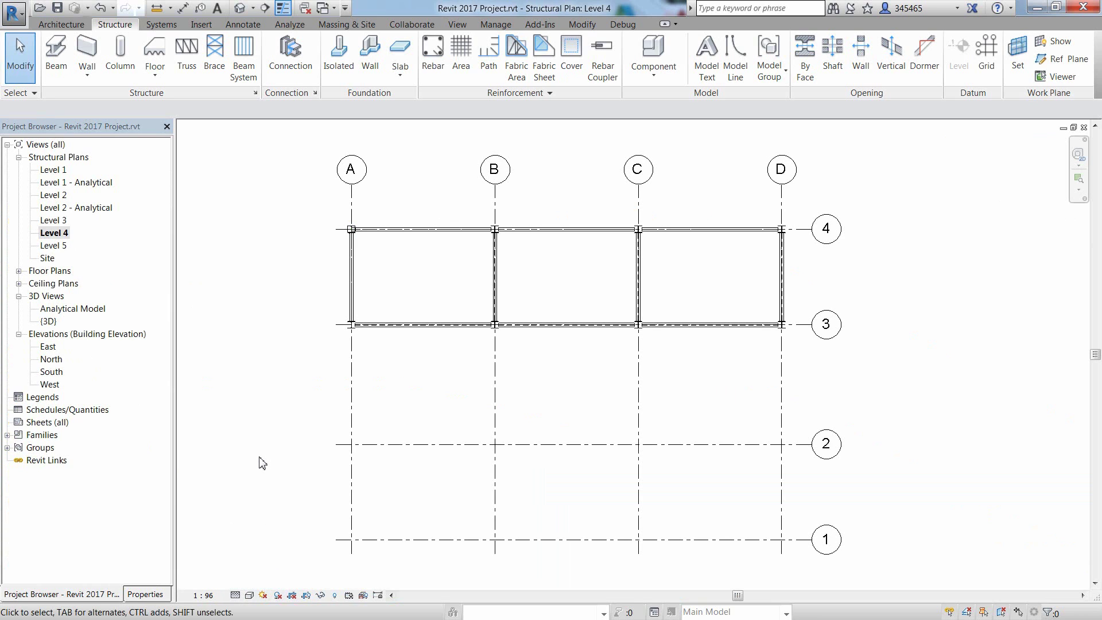
pyautogui.scroll(4, 283, 224)
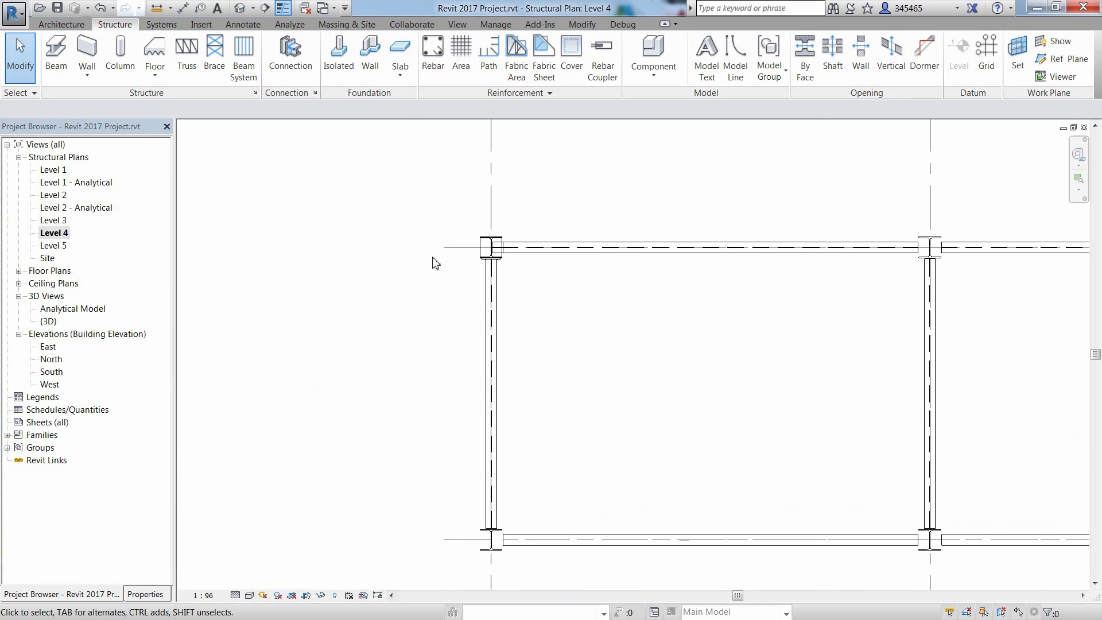
# Mirror the grid A knee connection to the opposite end of the grid A beam
pyautogui.click(491, 247)
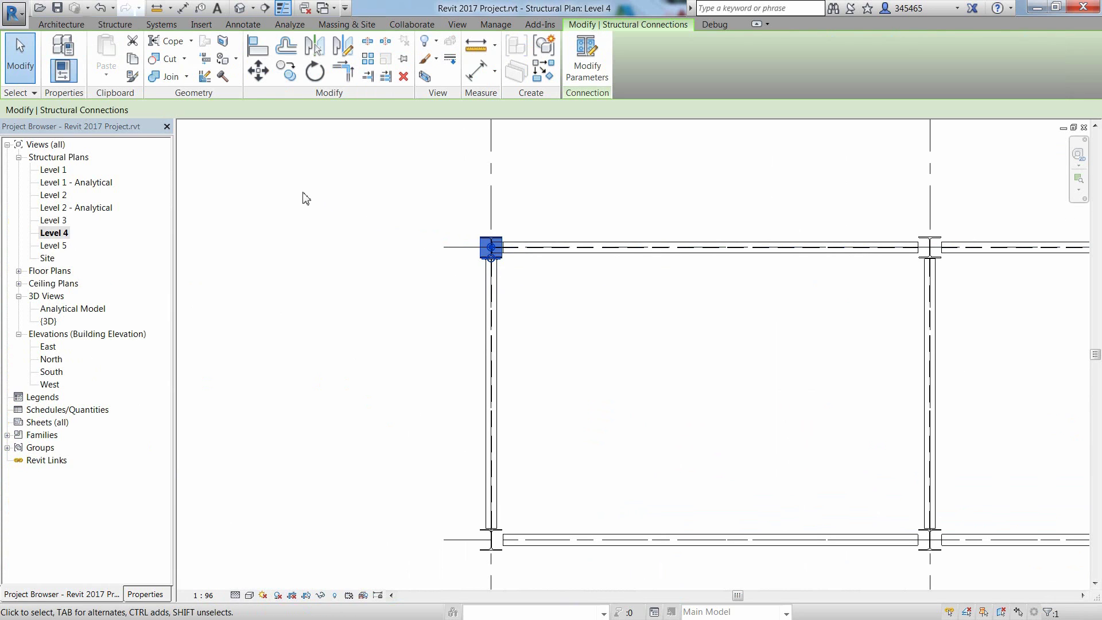
pyautogui.click(347, 50)
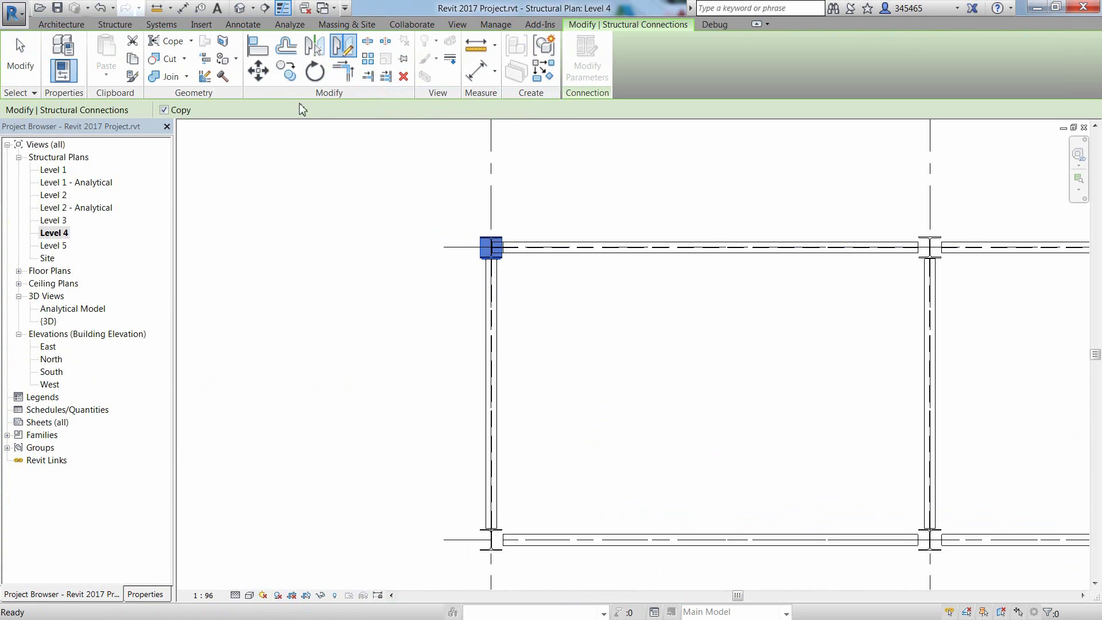
pyautogui.click(486, 394)
pyautogui.click(373, 395)
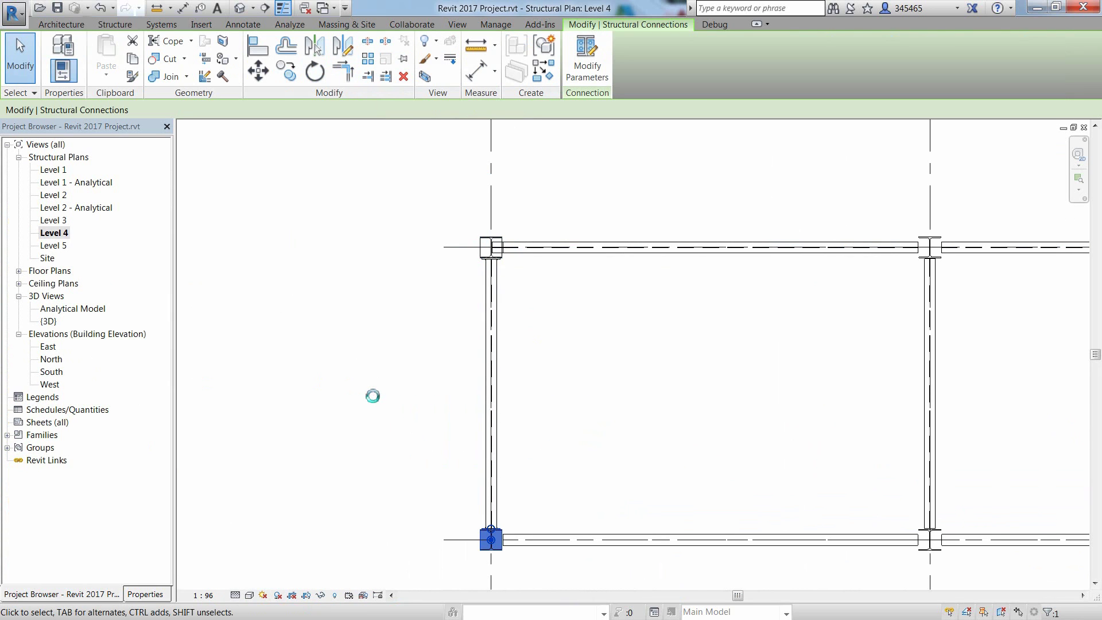
pyautogui.click(428, 397)
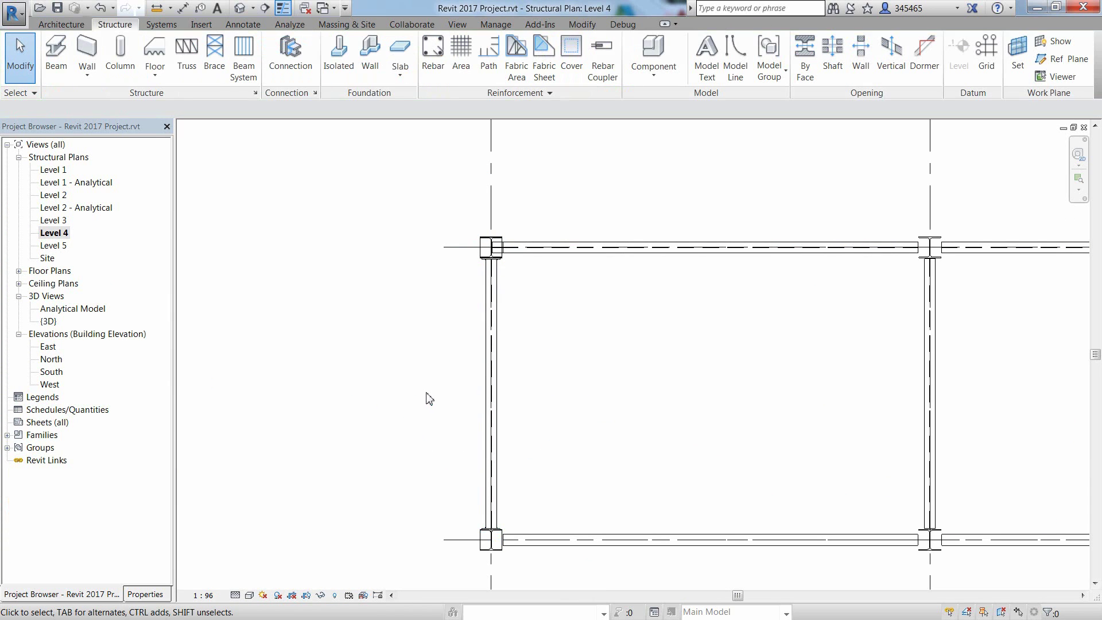
# Copy both grid A connections to grids B, C and D using Multiple
pyautogui.click(483, 256)
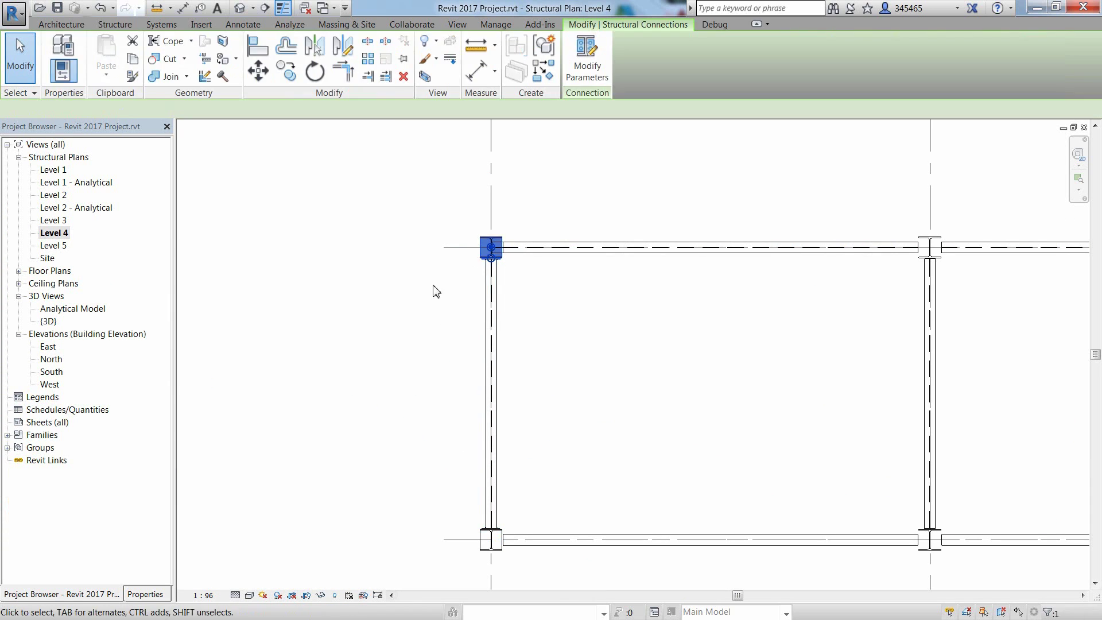
pyautogui.keyDown('ctrl'); pyautogui.click(482, 519); pyautogui.keyUp('ctrl')
pyautogui.scroll(-2, 703, 379)
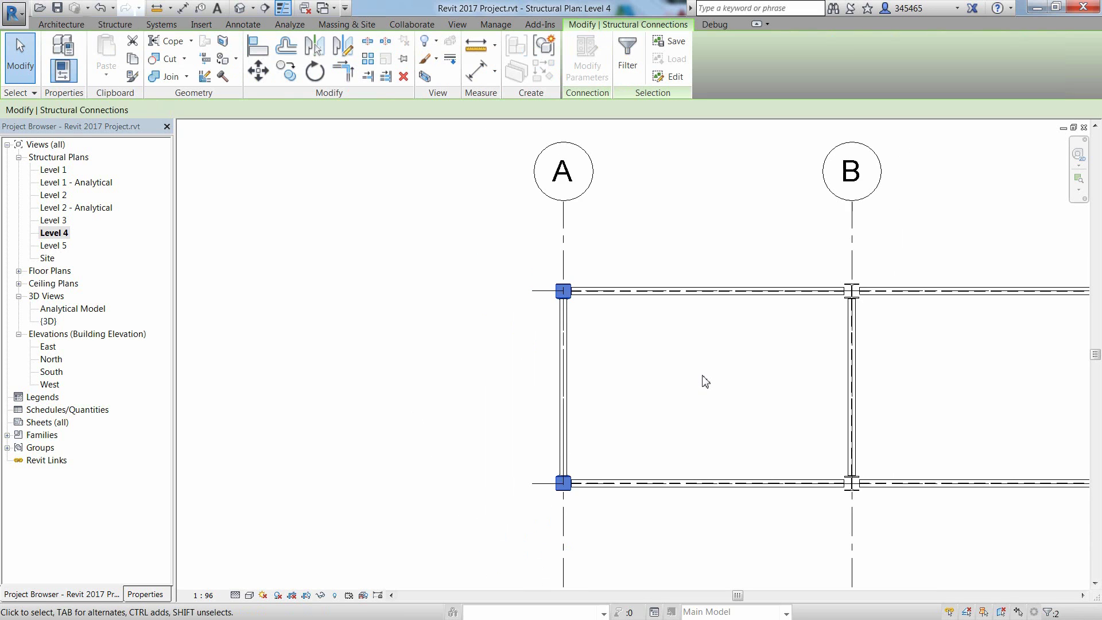
pyautogui.moveTo(701, 376); pyautogui.dragTo(402, 398, button='middle')
pyautogui.click(285, 71)
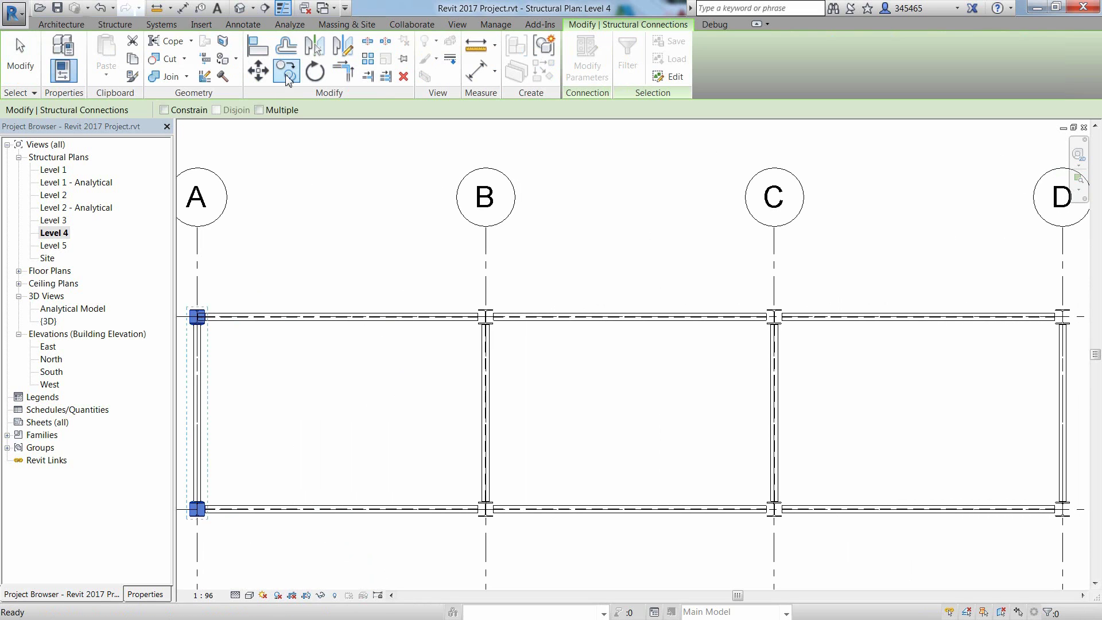
pyautogui.click(258, 110)
pyautogui.click(197, 227)
pyautogui.click(486, 227)
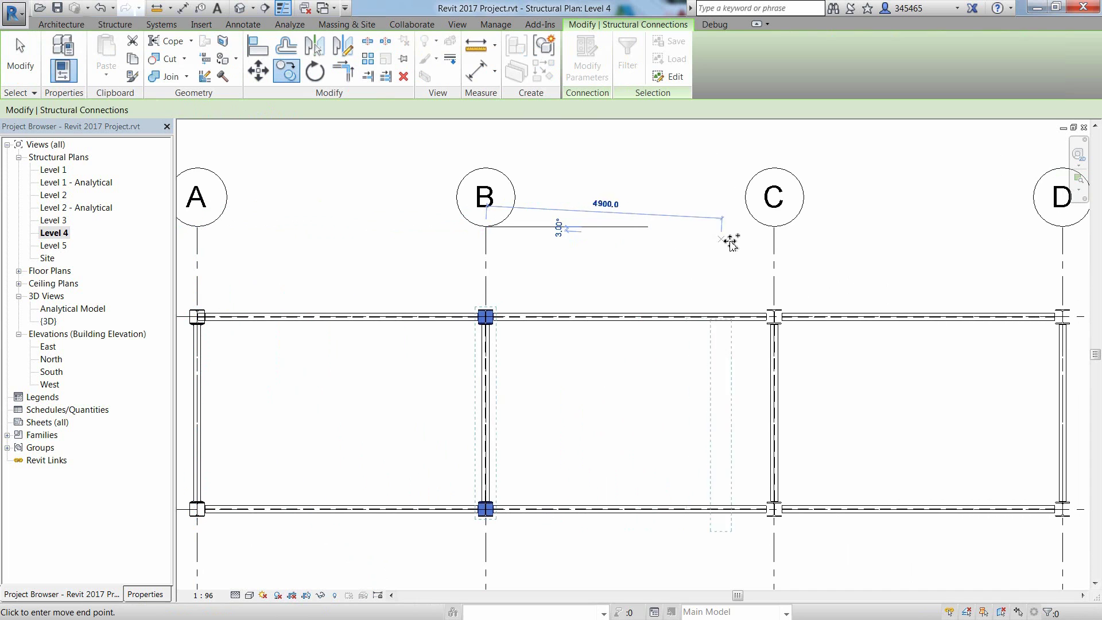
pyautogui.click(774, 226)
pyautogui.click(1059, 229)
pyautogui.press('Escape')
# In 3D, raise one knee connection's haunch rafter length from 750 to 1400
pyautogui.click(240, 10)
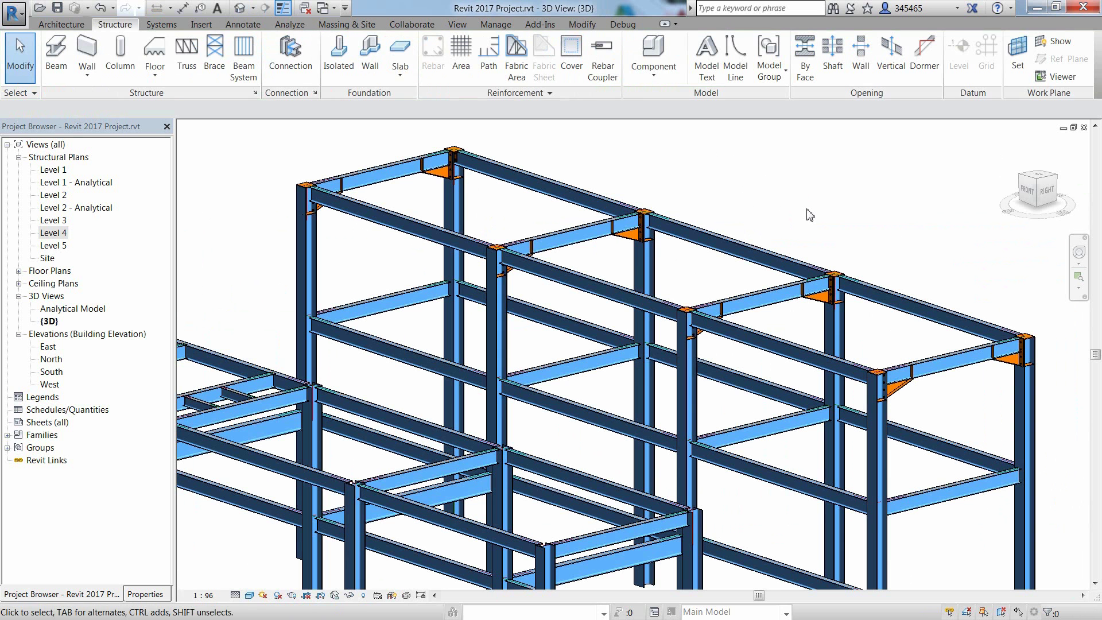
pyautogui.click(626, 241)
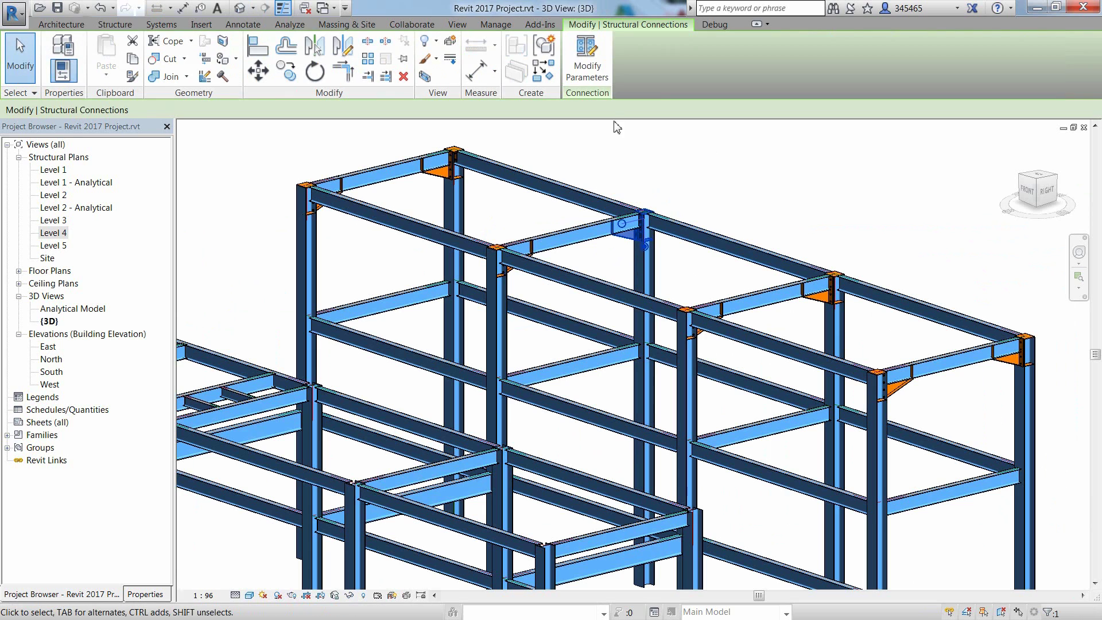
pyautogui.click(586, 58)
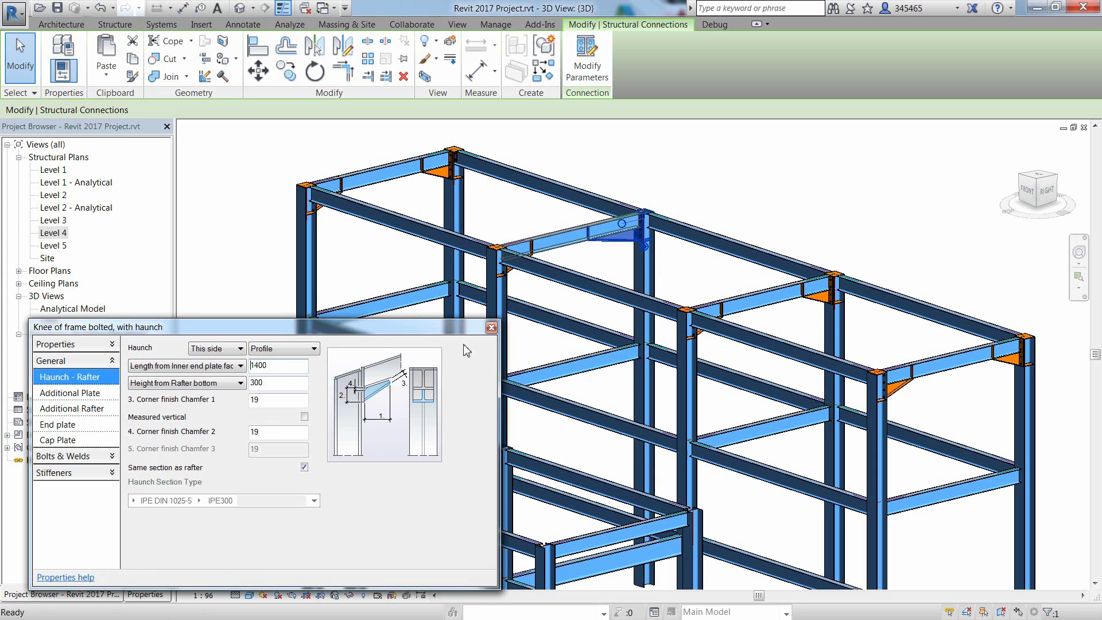
pyautogui.click(491, 327)
pyautogui.click(690, 275)
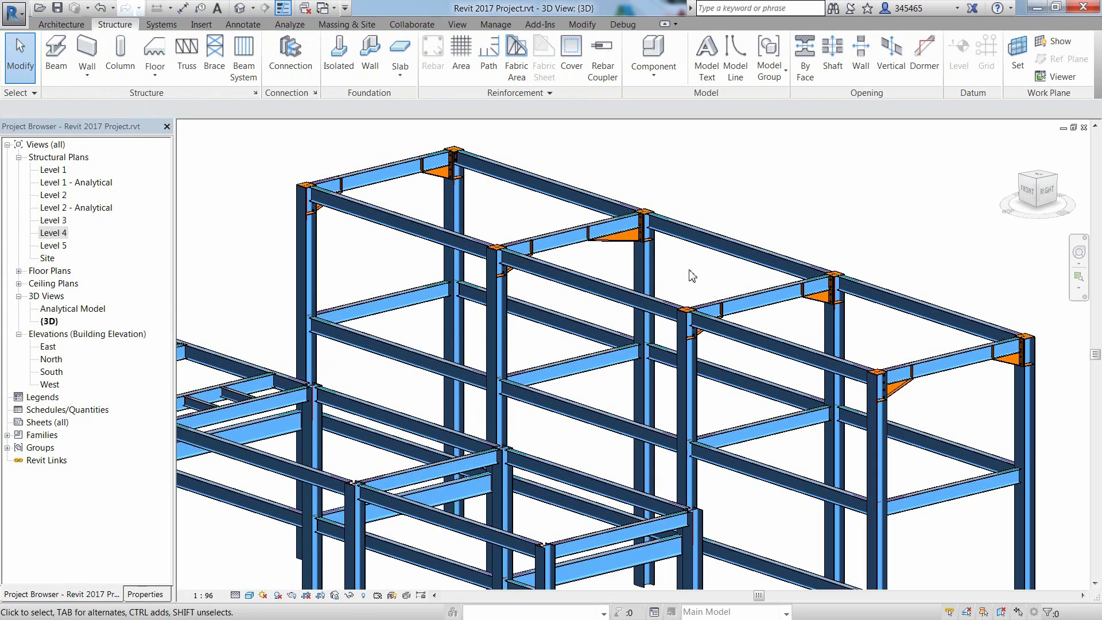
# Attach a Baseplate connection to the foot of the column beside the brace
pyautogui.scroll(-2, 690, 274)
pyautogui.scroll(8, 357, 474)
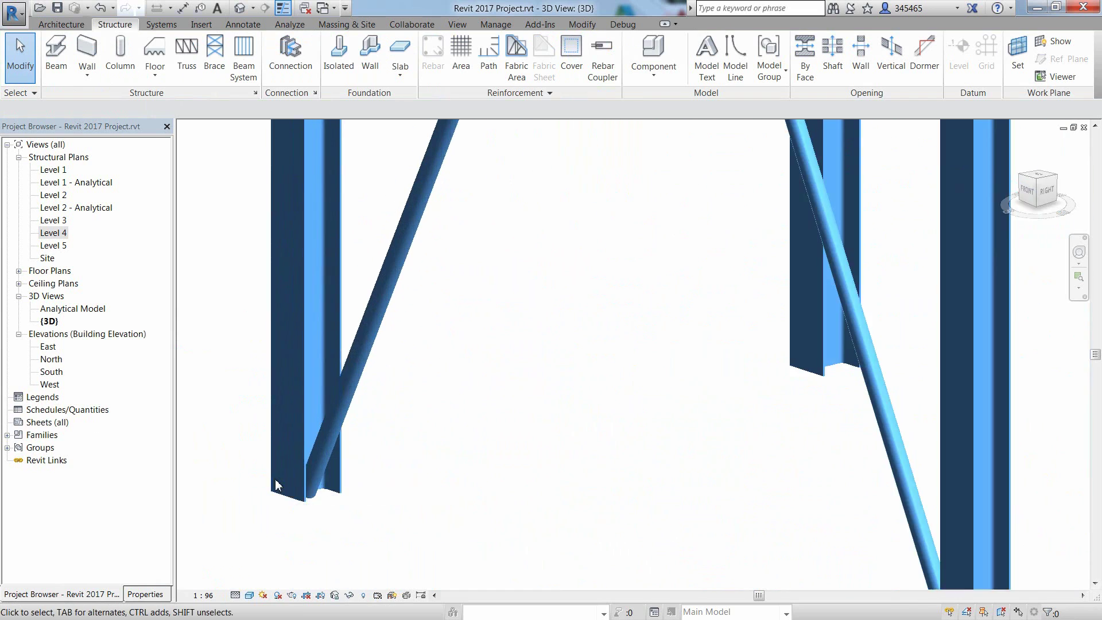
pyautogui.click(270, 190)
pyautogui.click(115, 26)
pyautogui.click(290, 57)
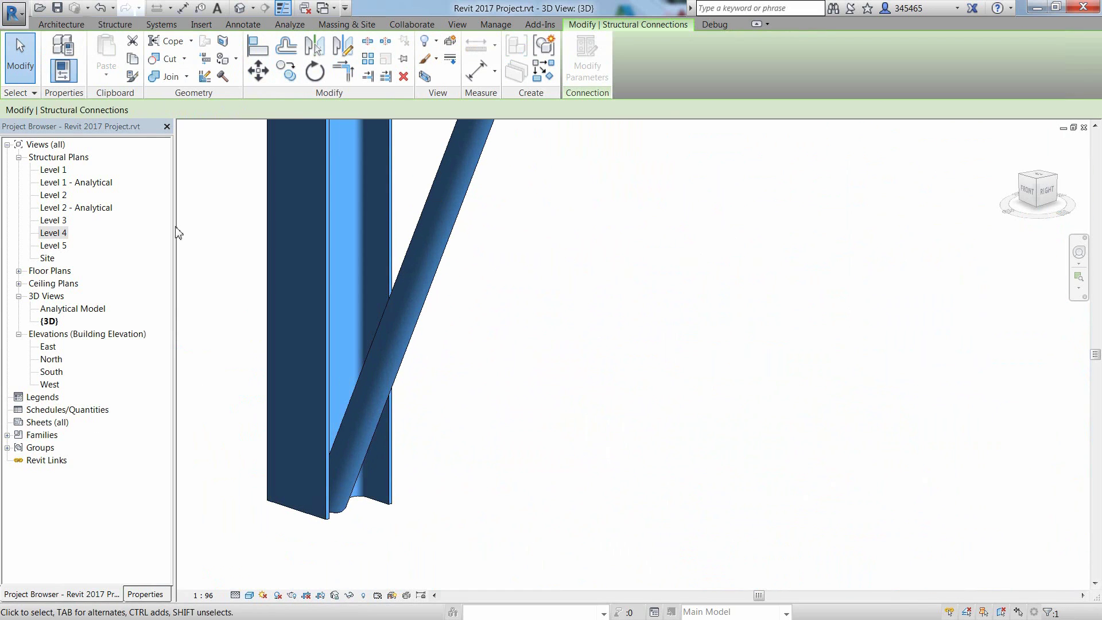
pyautogui.click(147, 593)
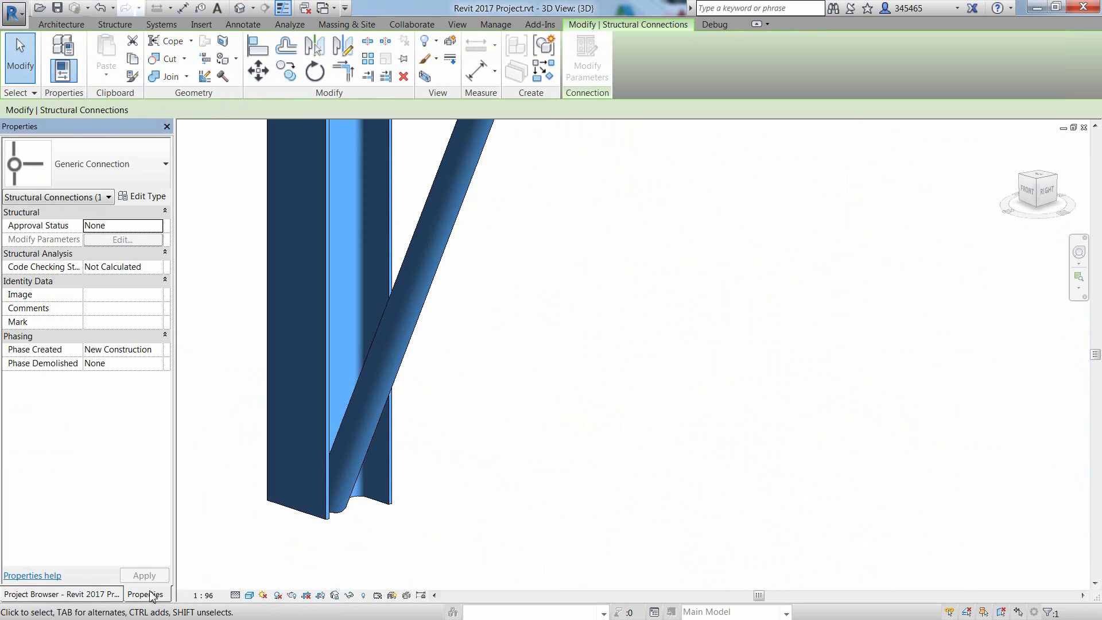
pyautogui.click(164, 165)
pyautogui.click(56, 238)
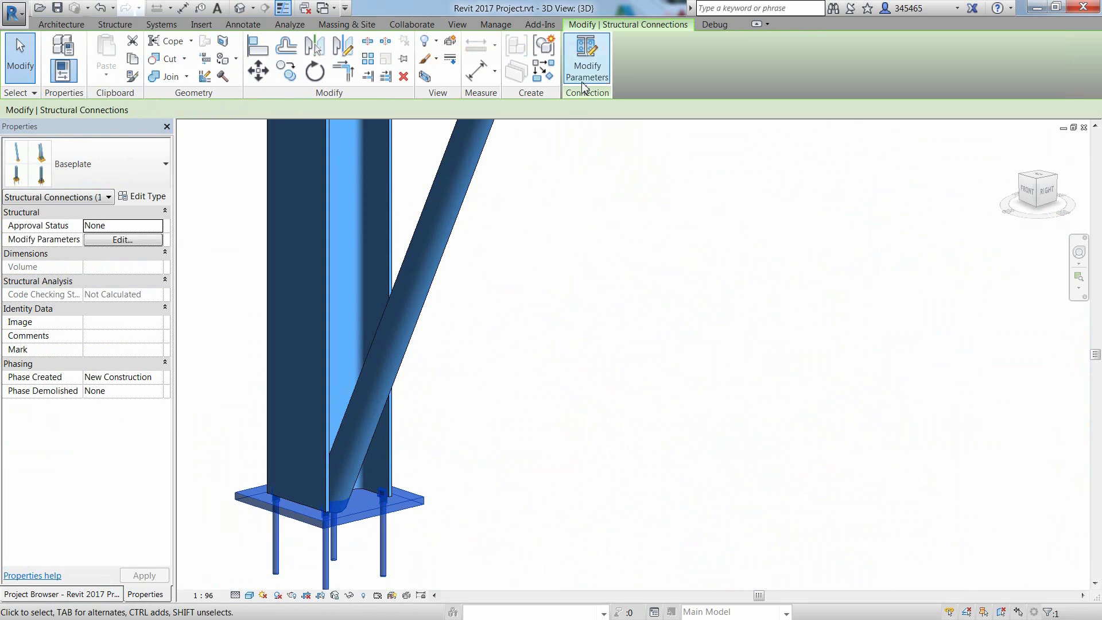
# Set a base plate dimension to 150 and edit anchor spacing along web and flange
pyautogui.click(586, 60)
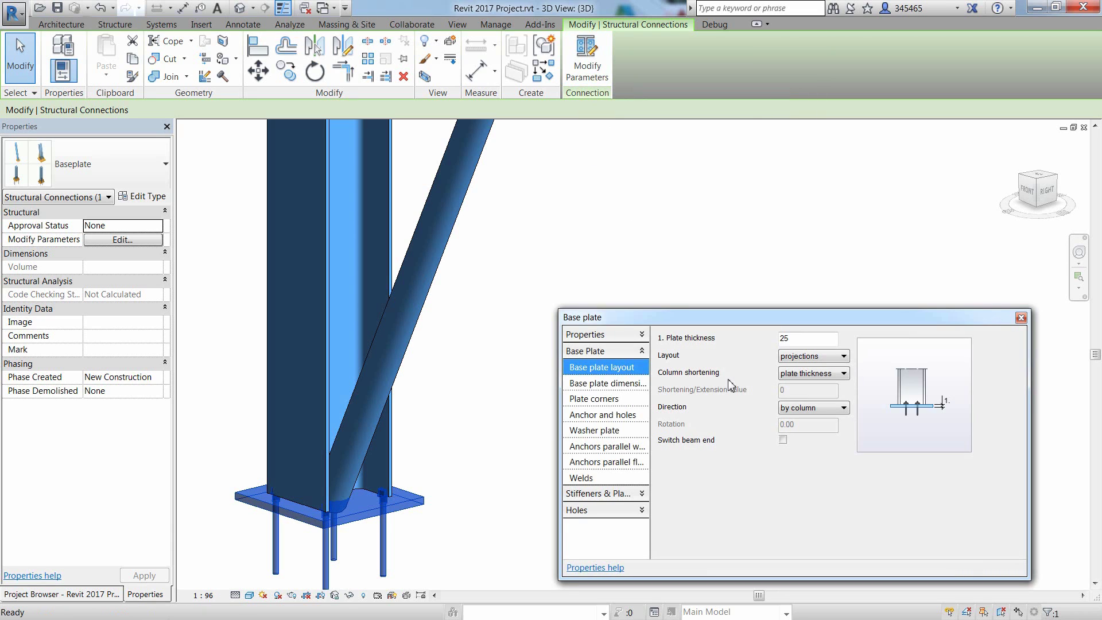
pyautogui.click(624, 386)
pyautogui.write('150')
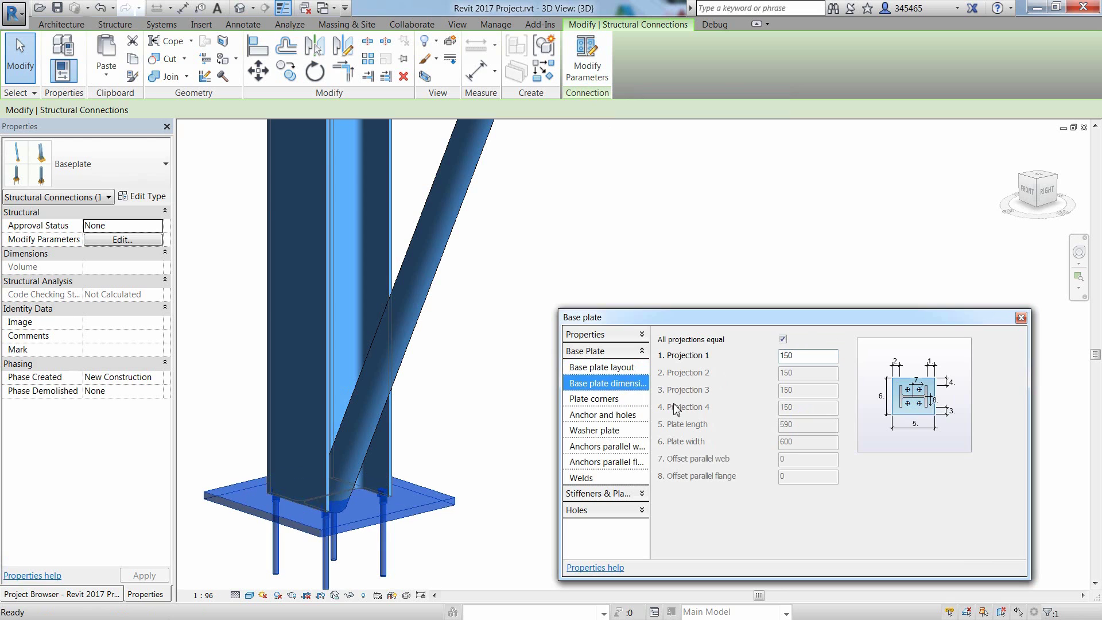
pyautogui.click(612, 449)
pyautogui.doubleClick(803, 356)
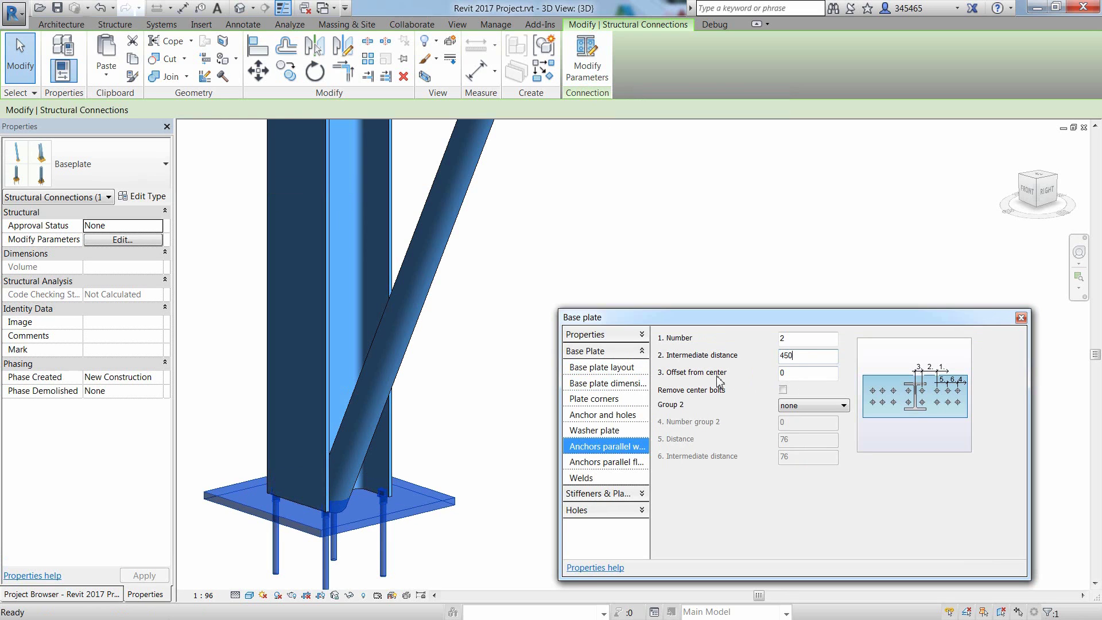
pyautogui.click(608, 462)
pyautogui.doubleClick(804, 356)
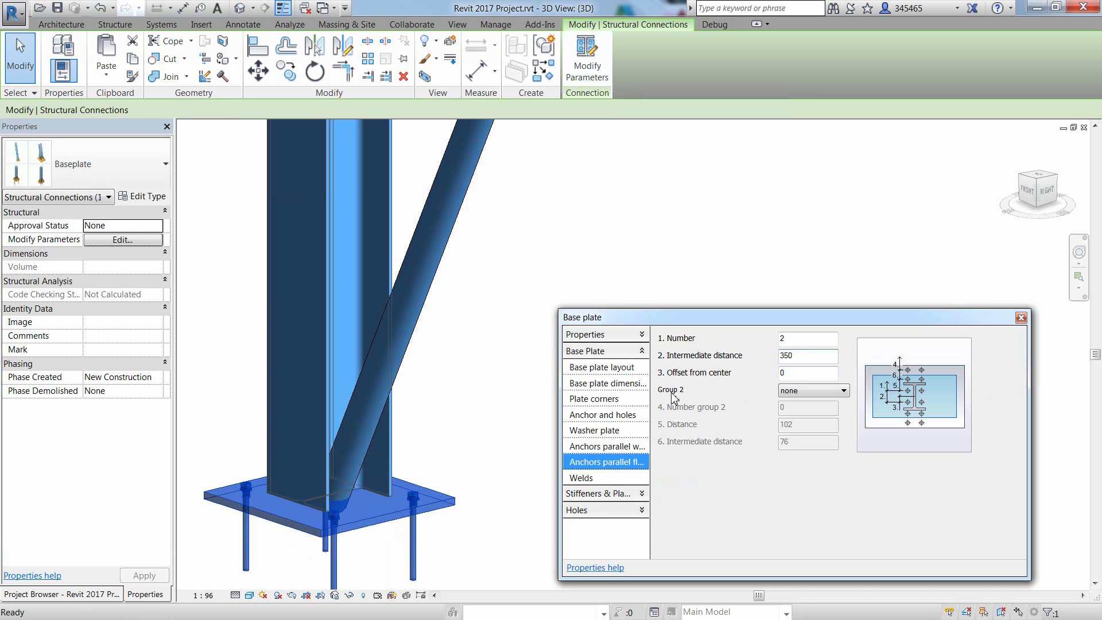
# Use German J-Anchors, 20.00 mm diameter and 550 long, then close the dialog
pyautogui.click(642, 411)
pyautogui.click(844, 356)
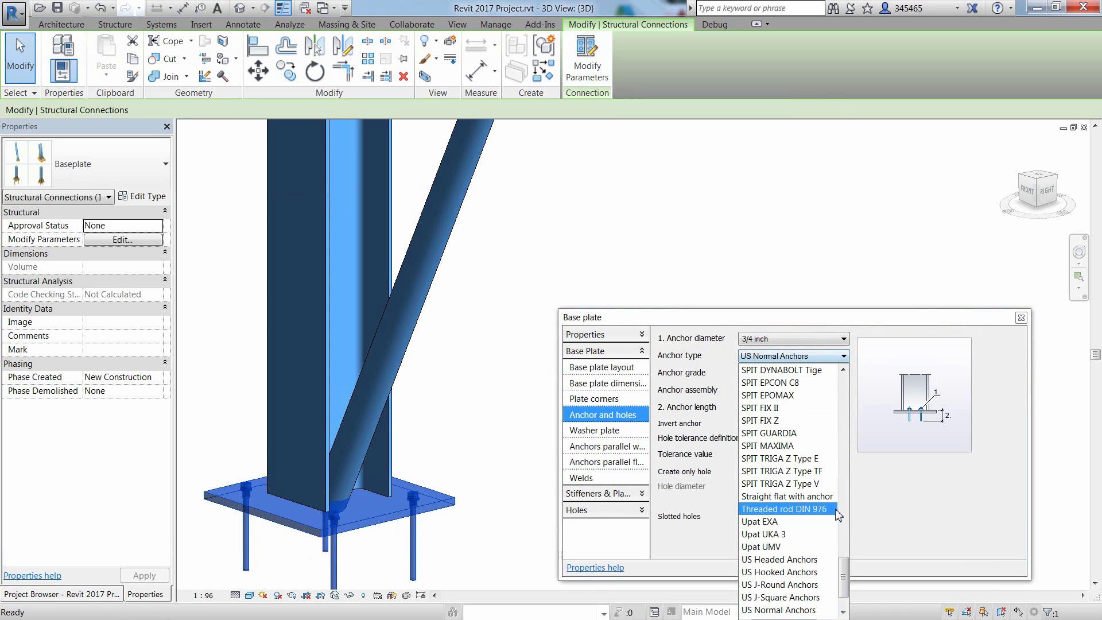
pyautogui.moveTo(844, 580); pyautogui.dragTo(845, 408)
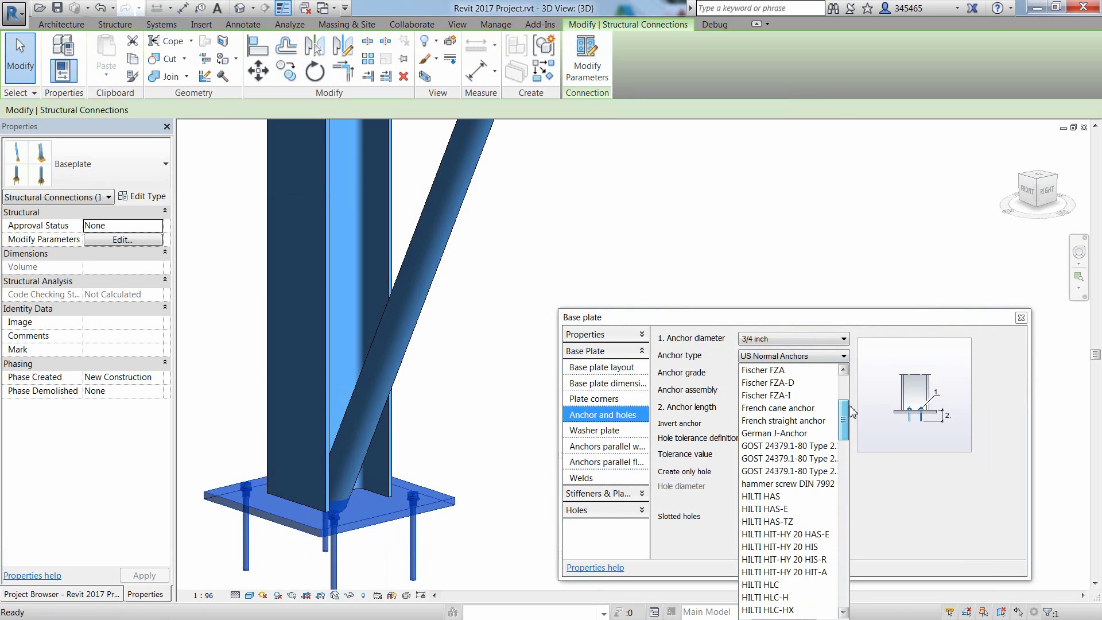
pyautogui.click(795, 431)
pyautogui.click(518, 396)
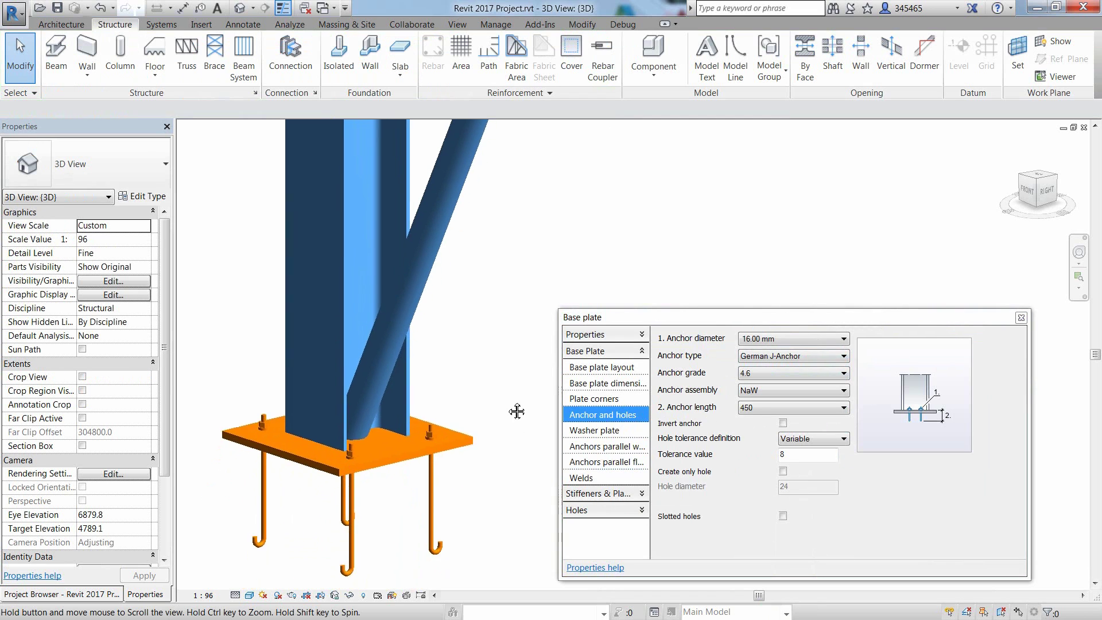
pyautogui.moveTo(519, 396); pyautogui.dragTo(515, 362, button='middle')
pyautogui.click(766, 339)
pyautogui.click(772, 359)
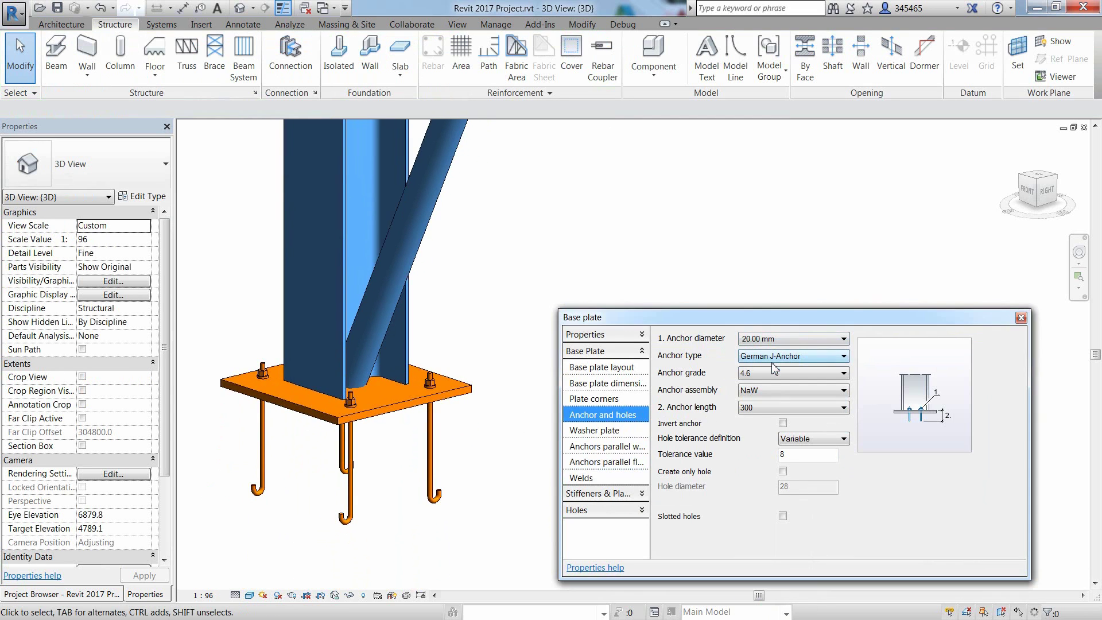
pyautogui.click(766, 407)
pyautogui.click(771, 499)
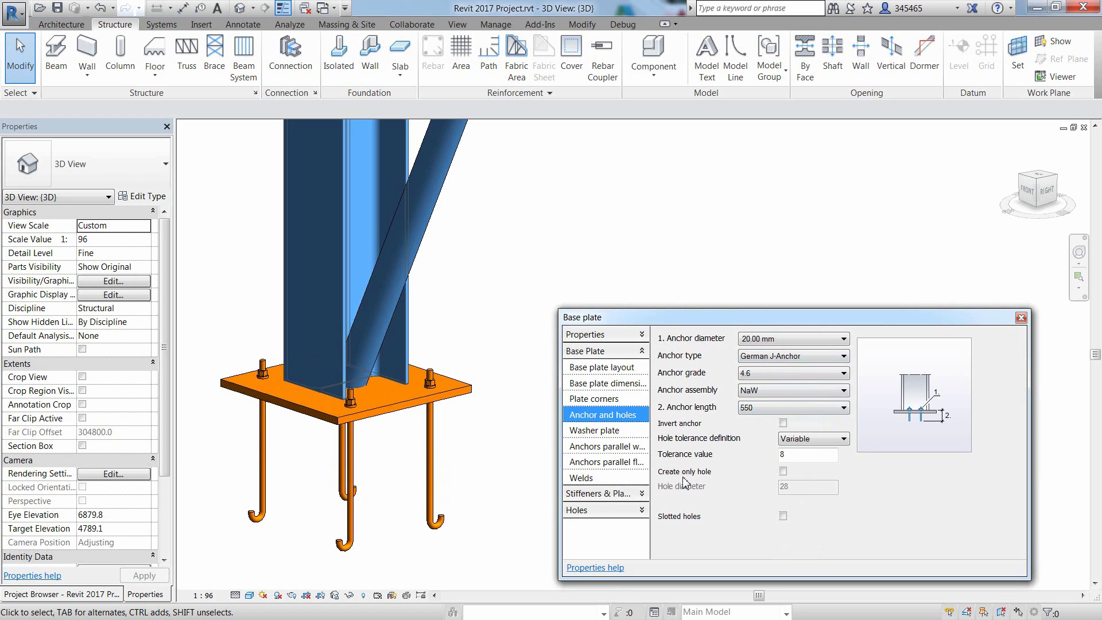
pyautogui.click(1021, 318)
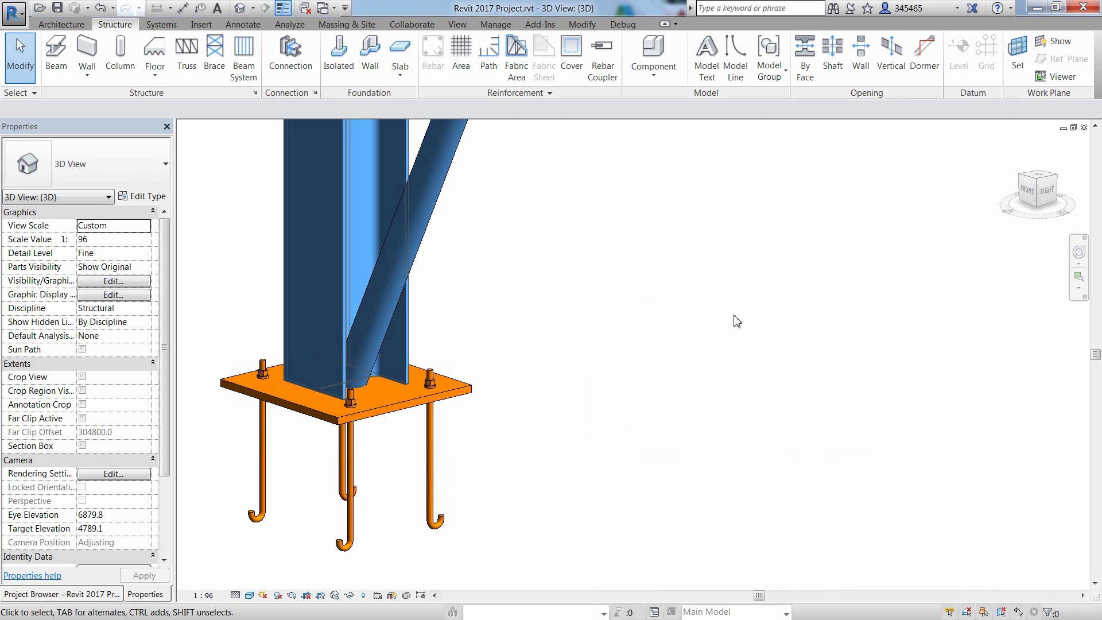
# In the Level 1 plan, copy the A/1 base plate to B/1, C/1 and D/1
pyautogui.click(62, 594)
pyautogui.doubleClick(60, 171)
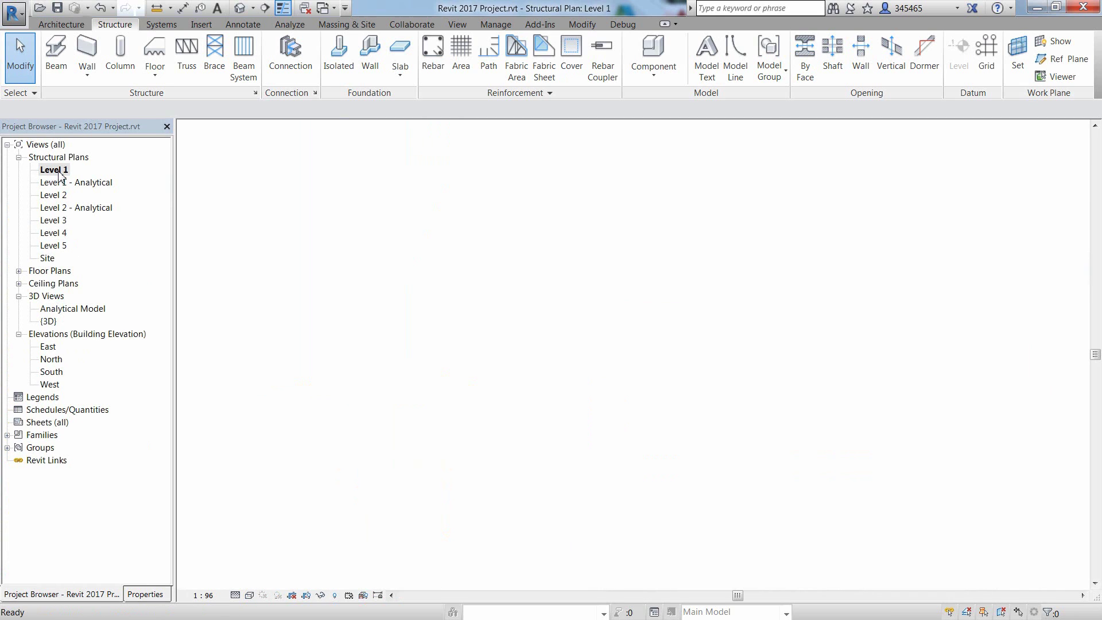
pyautogui.click(352, 540)
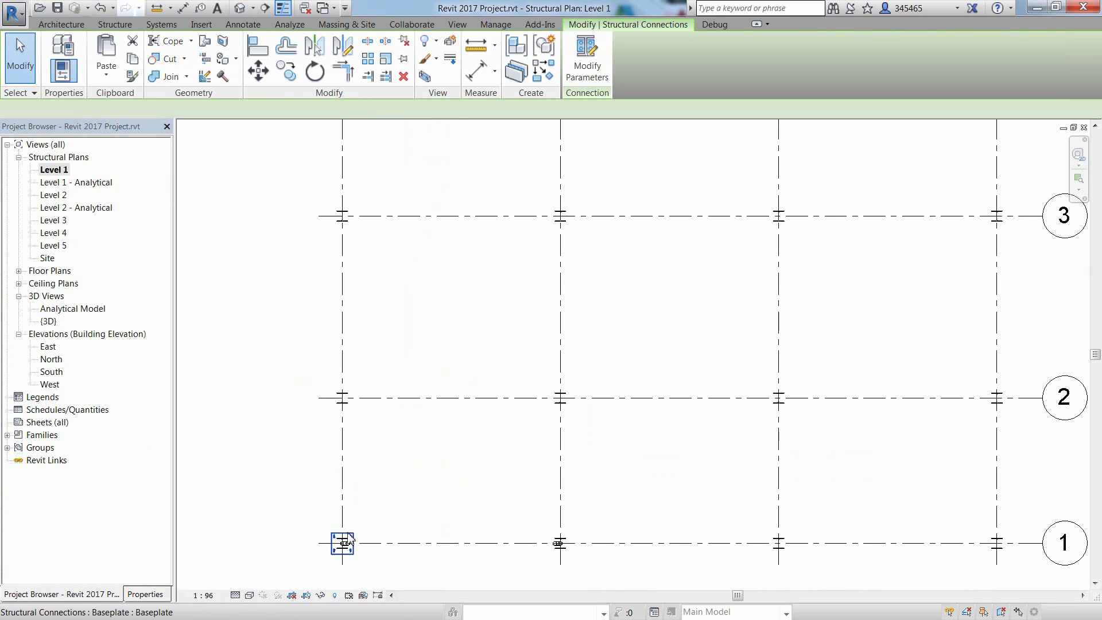
pyautogui.scroll(-2, 403, 489)
pyautogui.scroll(-2, 557, 420)
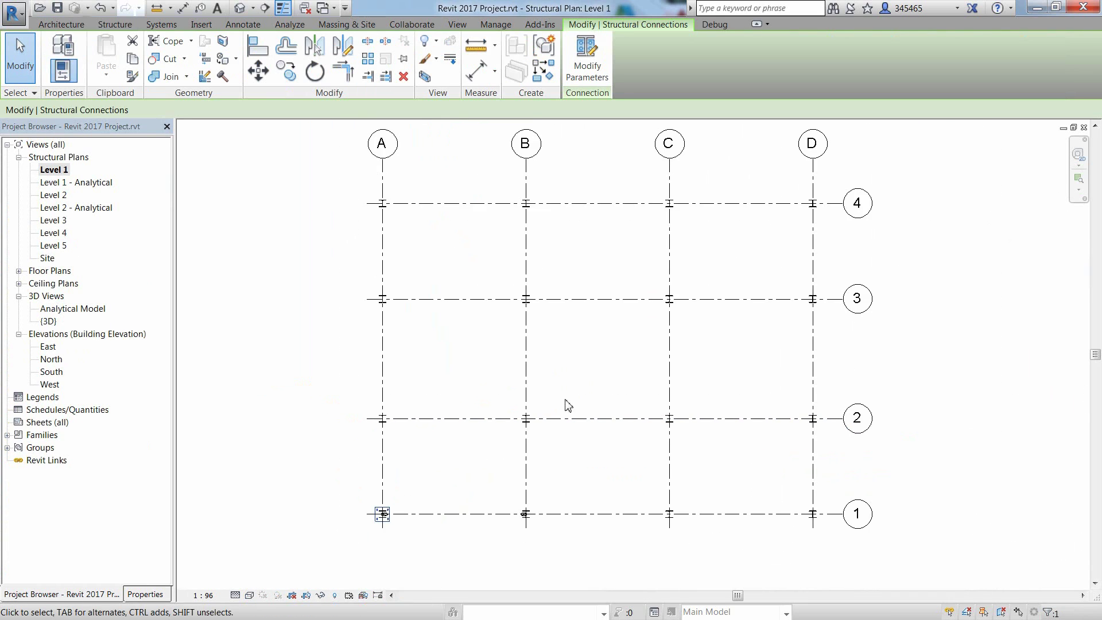
pyautogui.press('c')
pyautogui.press('o')
pyautogui.click(382, 159)
pyautogui.click(525, 159)
pyautogui.click(669, 159)
pyautogui.click(814, 160)
pyautogui.press('Escape')
pyautogui.press('Escape')
# Copy the row 1 base plates to grids 2, 3 and 4, then return to 3D
pyautogui.click(384, 516)
pyautogui.keyDown('ctrl'); pyautogui.click(526, 515); pyautogui.keyUp('ctrl')
pyautogui.keyDown('ctrl'); pyautogui.click(671, 515); pyautogui.keyUp('ctrl')
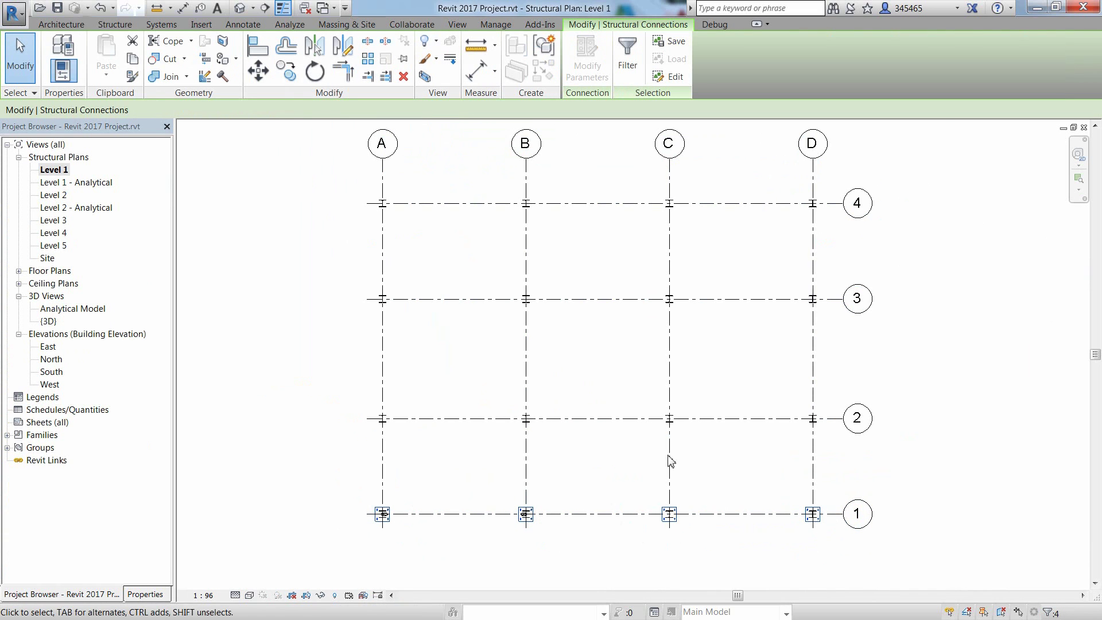
pyautogui.click(292, 74)
pyautogui.click(366, 512)
pyautogui.click(367, 418)
pyautogui.click(366, 299)
pyautogui.click(367, 204)
pyautogui.press('Escape')
pyautogui.press('Escape')
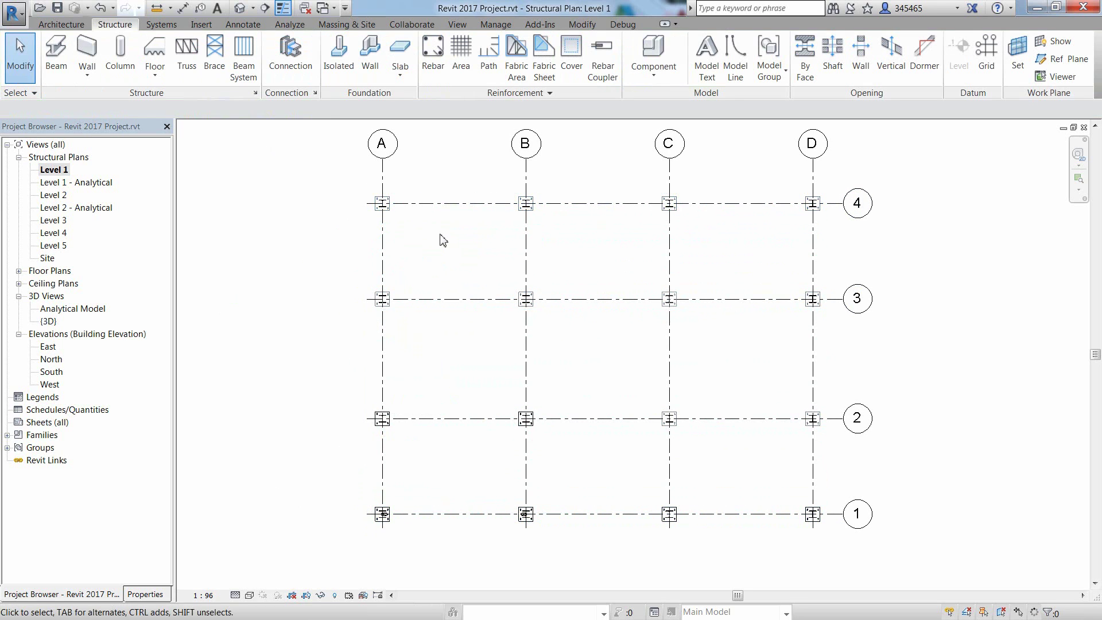
pyautogui.click(239, 8)
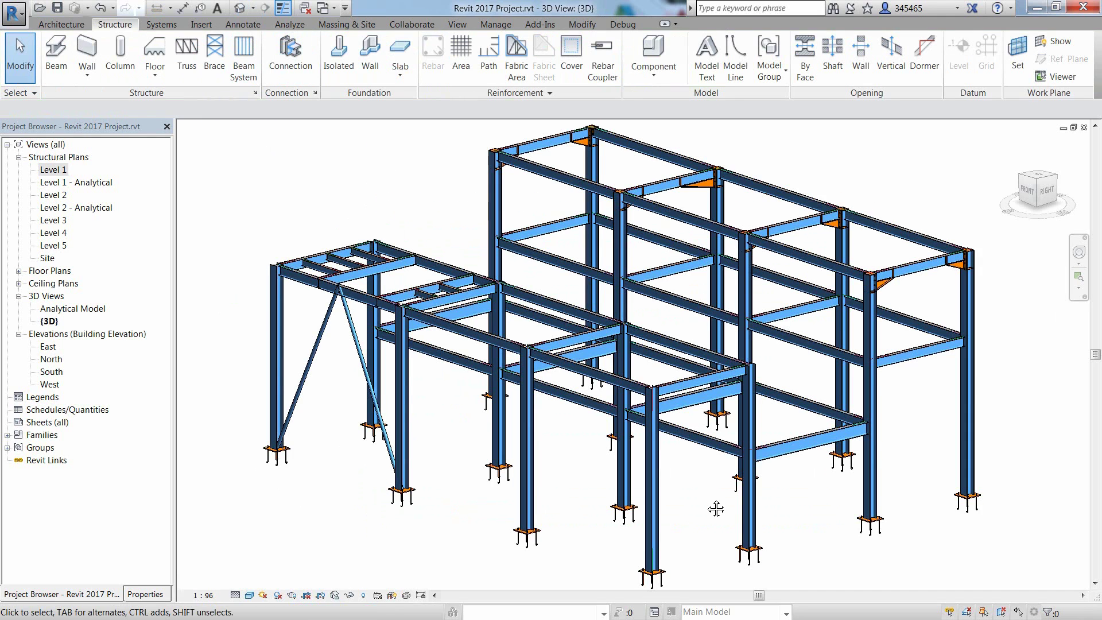
pyautogui.press('v')
pyautogui.press('v')
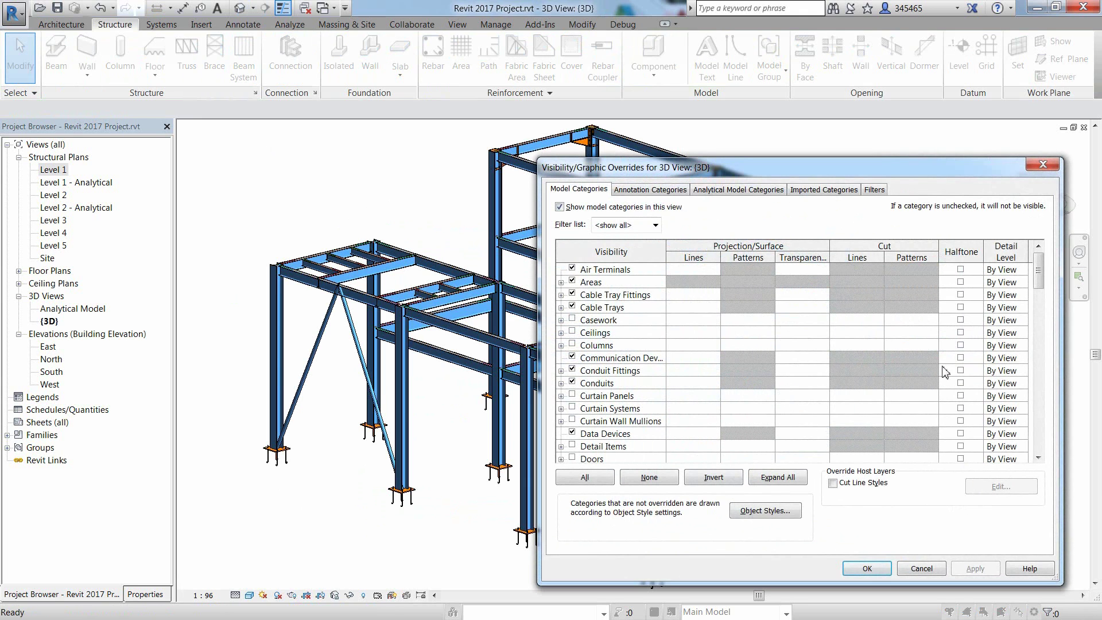
pyautogui.moveTo(1039, 281); pyautogui.dragTo(1040, 424)
pyautogui.click(561, 346)
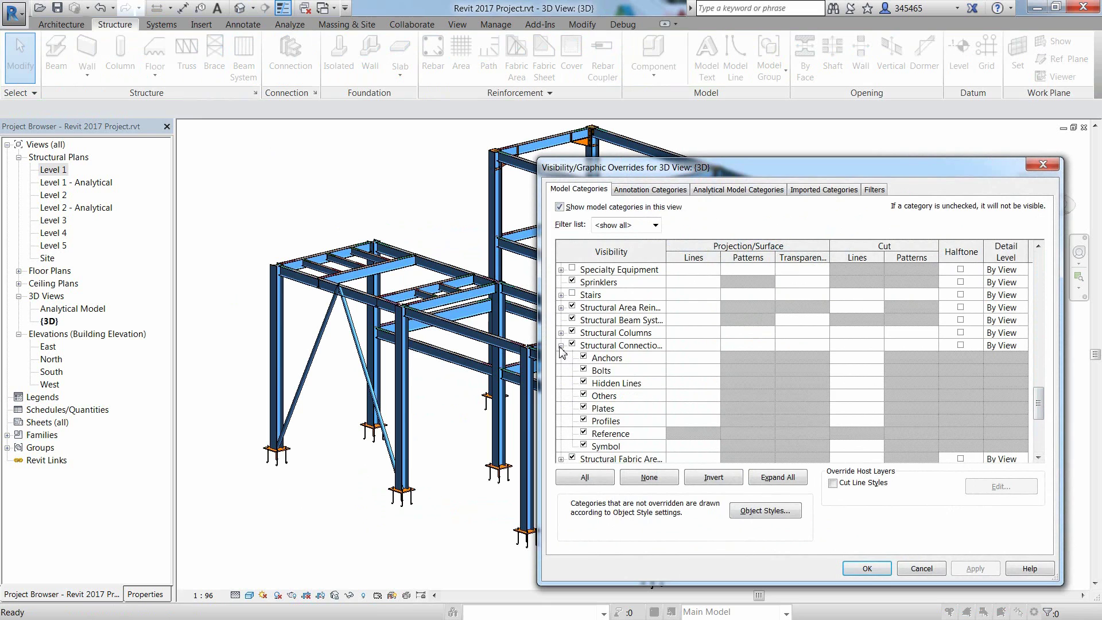
pyautogui.scroll(1, 581, 367)
pyautogui.click(585, 383)
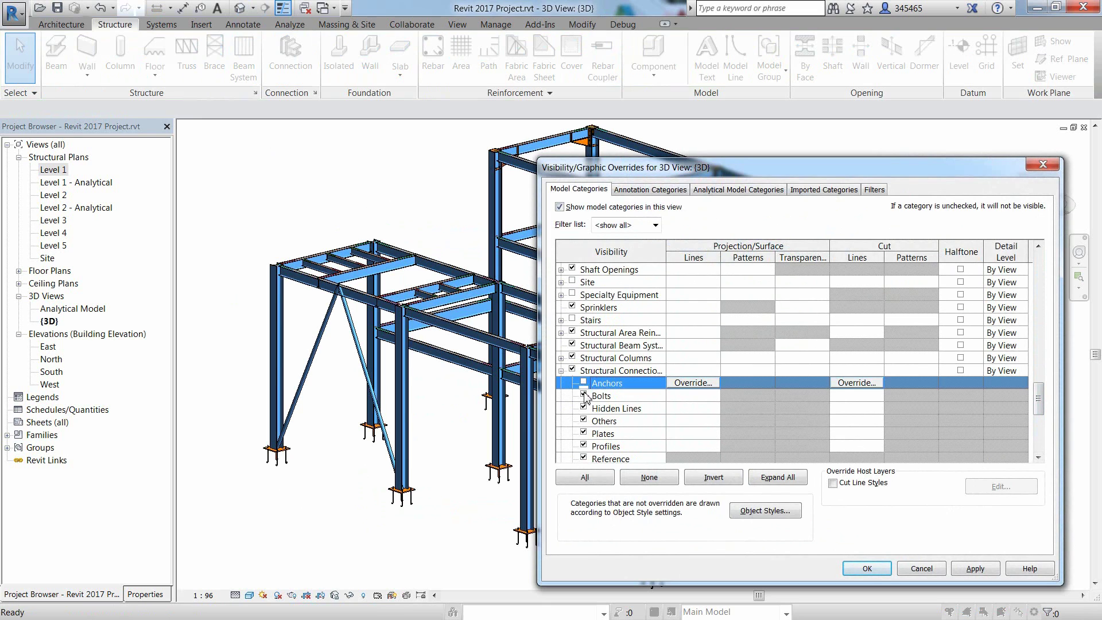
pyautogui.click(585, 395)
pyautogui.click(584, 433)
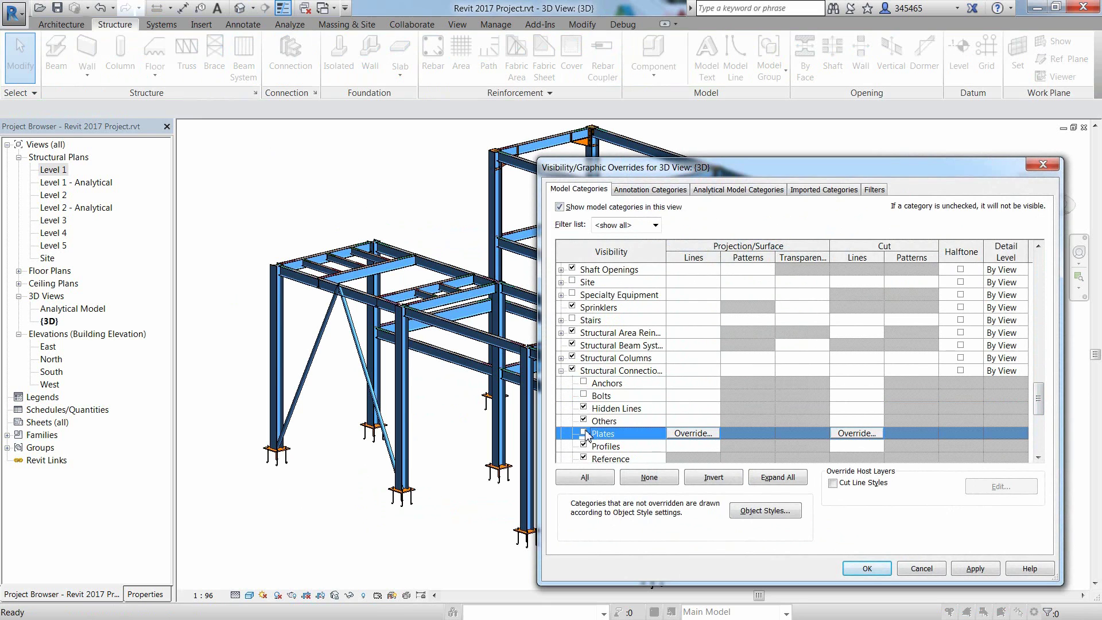
pyautogui.click(975, 569)
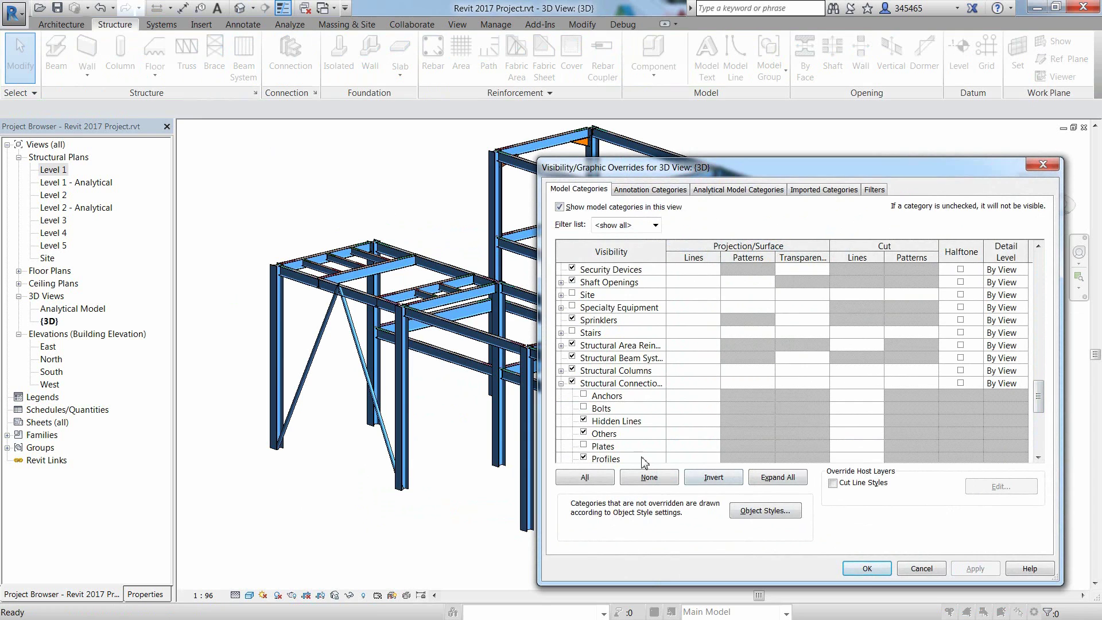
pyautogui.click(583, 446)
pyautogui.click(584, 396)
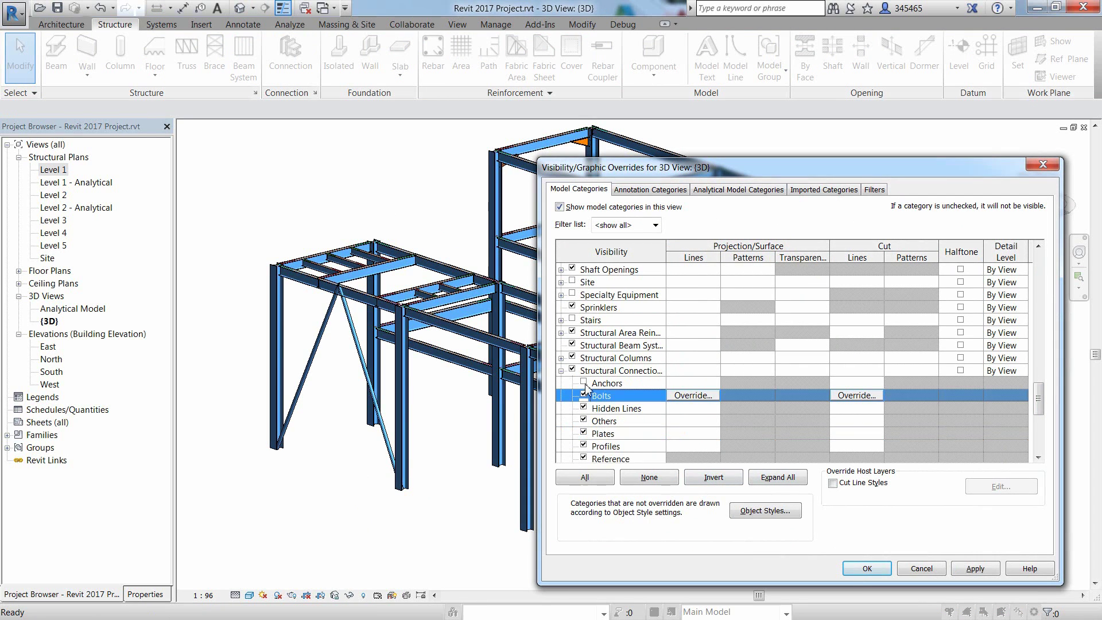
pyautogui.click(584, 383)
pyautogui.click(974, 567)
pyautogui.click(866, 568)
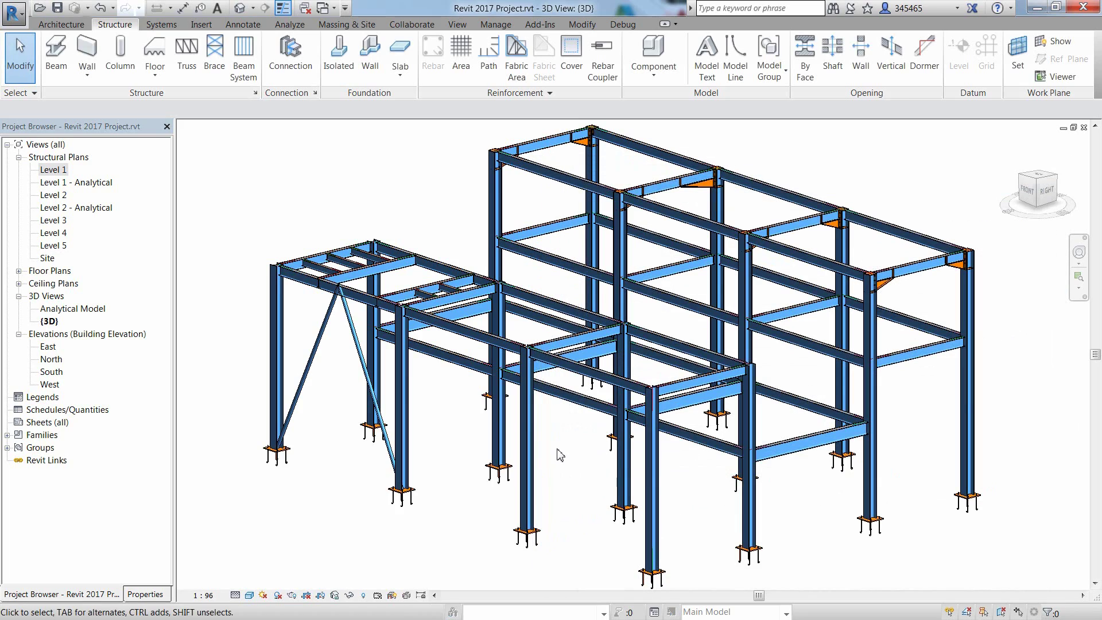
# Join the IPE300 girder and cross beam with a Clip angle connection
pyautogui.scroll(6, 421, 241)
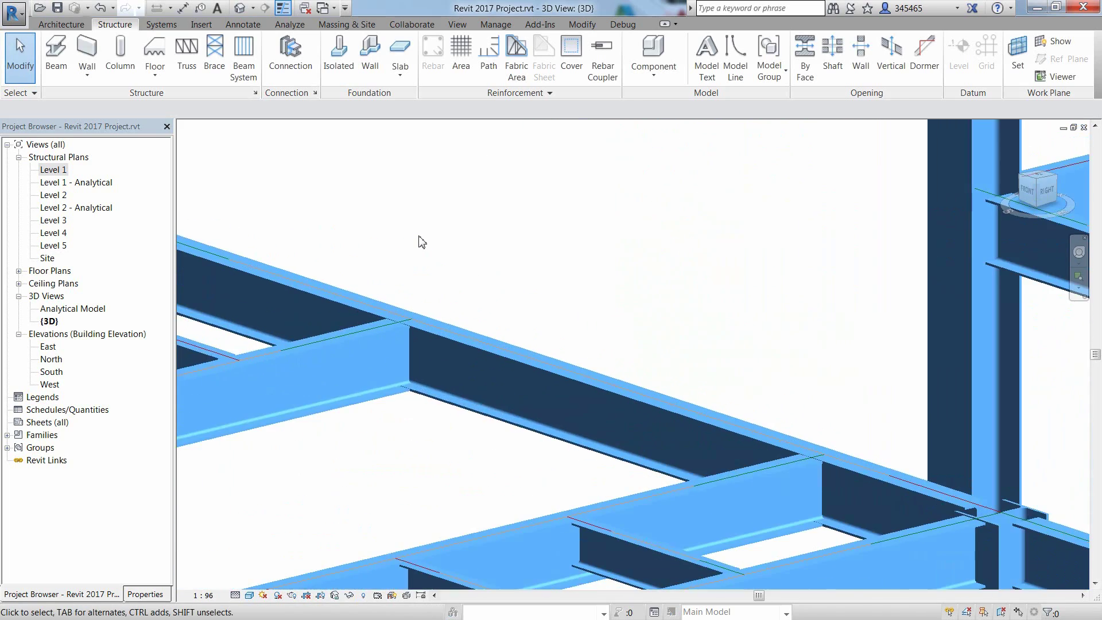
pyautogui.scroll(5, 492, 501)
pyautogui.hotkey('ctrl', '1')
pyautogui.click(505, 480)
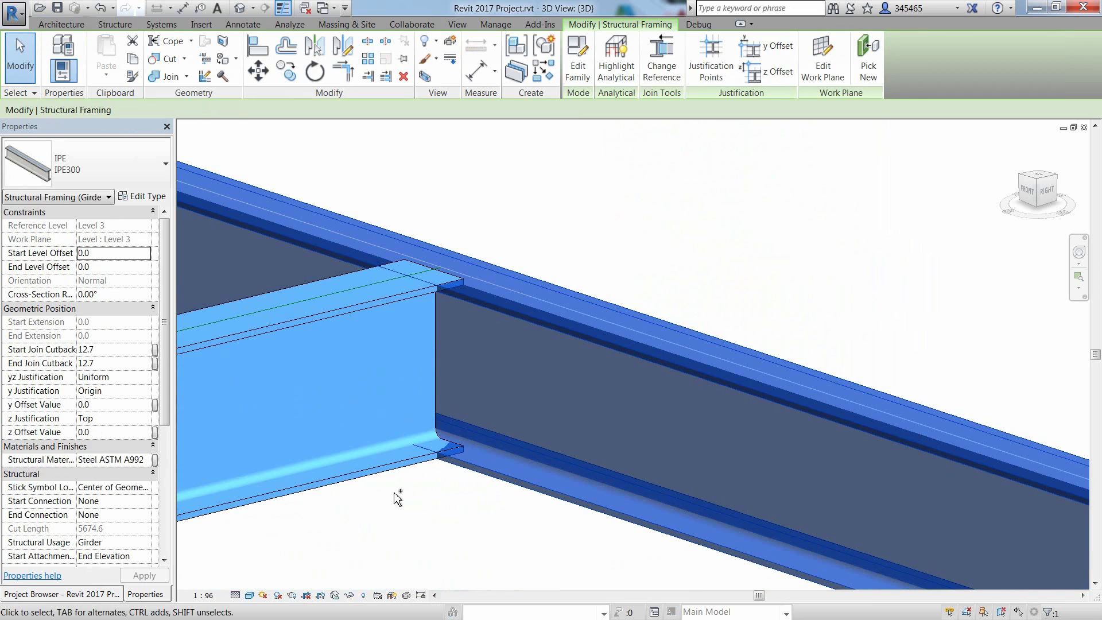
pyautogui.keyDown('ctrl'); pyautogui.click(374, 472); pyautogui.keyUp('ctrl')
pyautogui.click(115, 24)
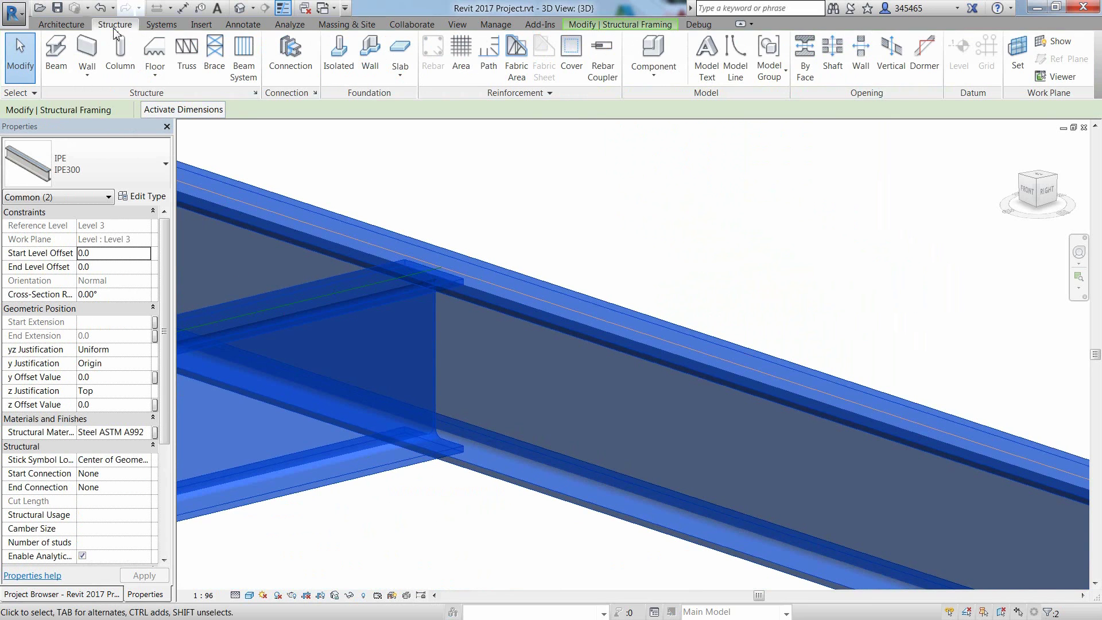
pyautogui.click(290, 57)
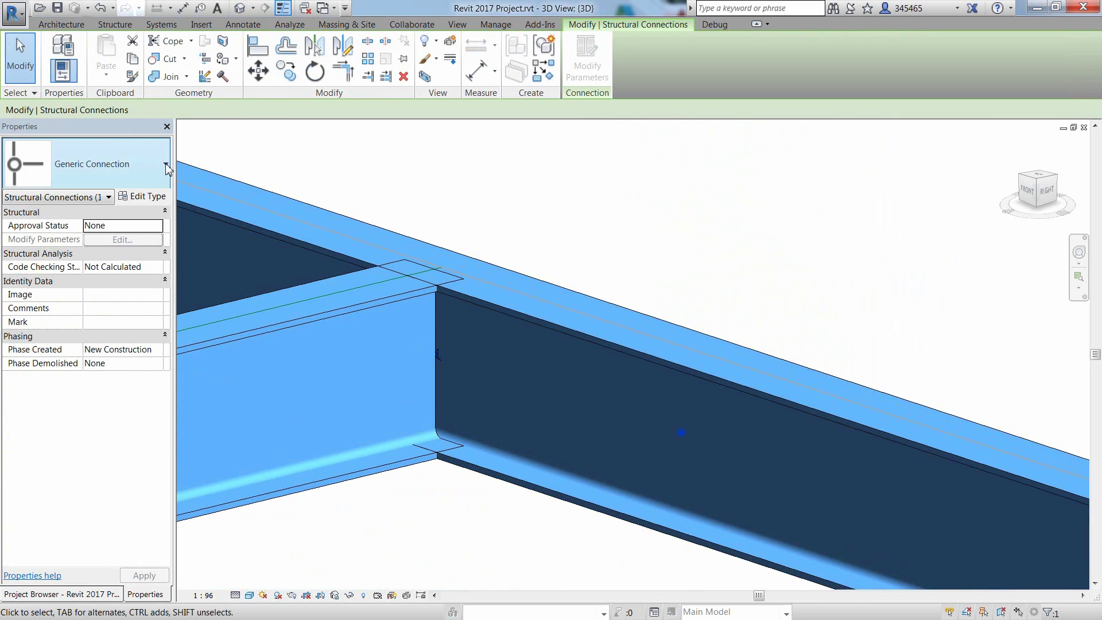
pyautogui.click(164, 165)
pyautogui.click(115, 241)
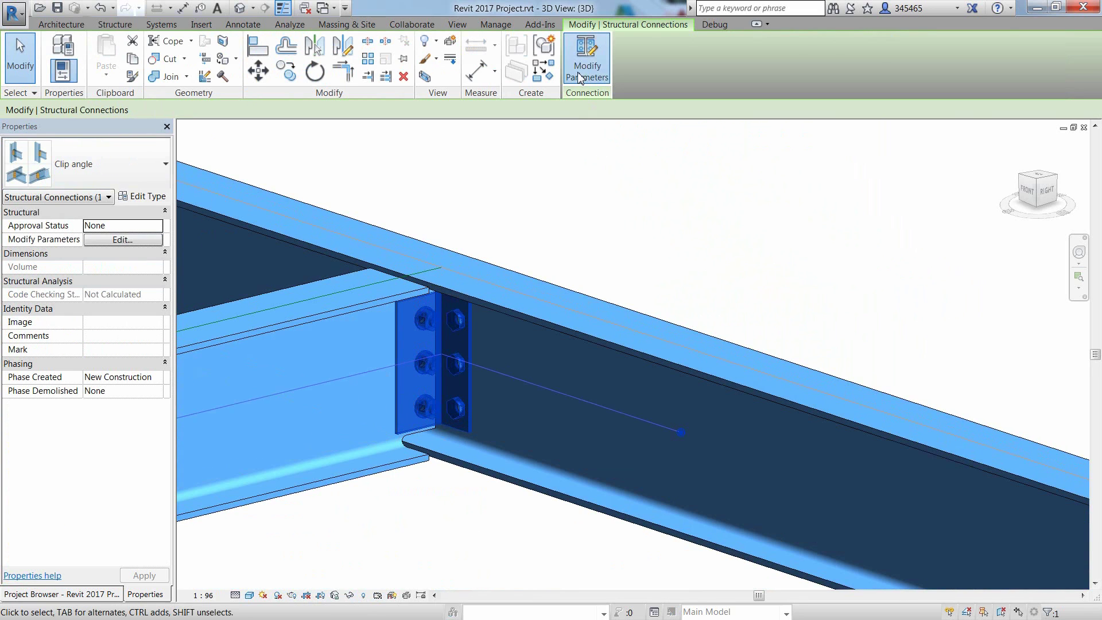
# Try single left and single right angles, then settle on double clip angles
pyautogui.click(587, 57)
pyautogui.click(800, 329)
pyautogui.click(810, 353)
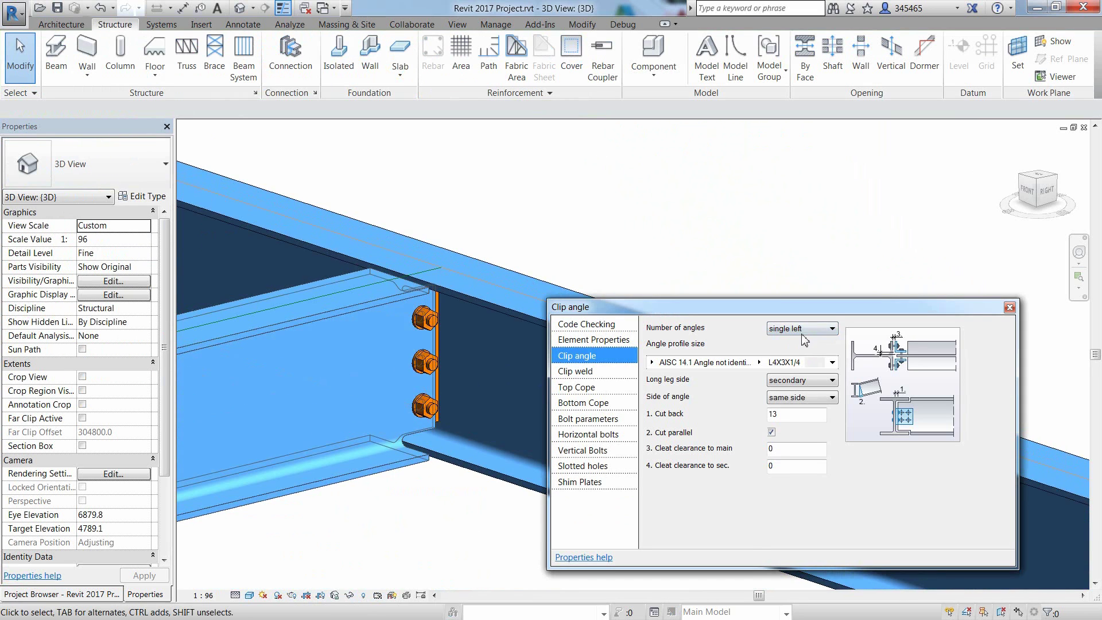
pyautogui.click(806, 328)
pyautogui.click(806, 360)
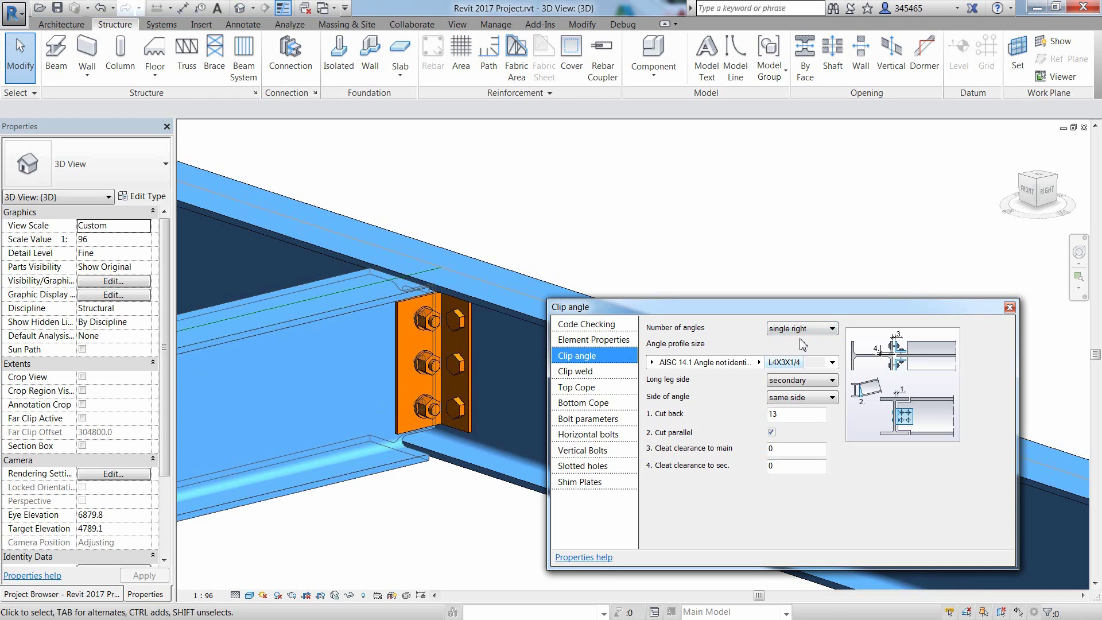
pyautogui.click(803, 329)
pyautogui.click(801, 345)
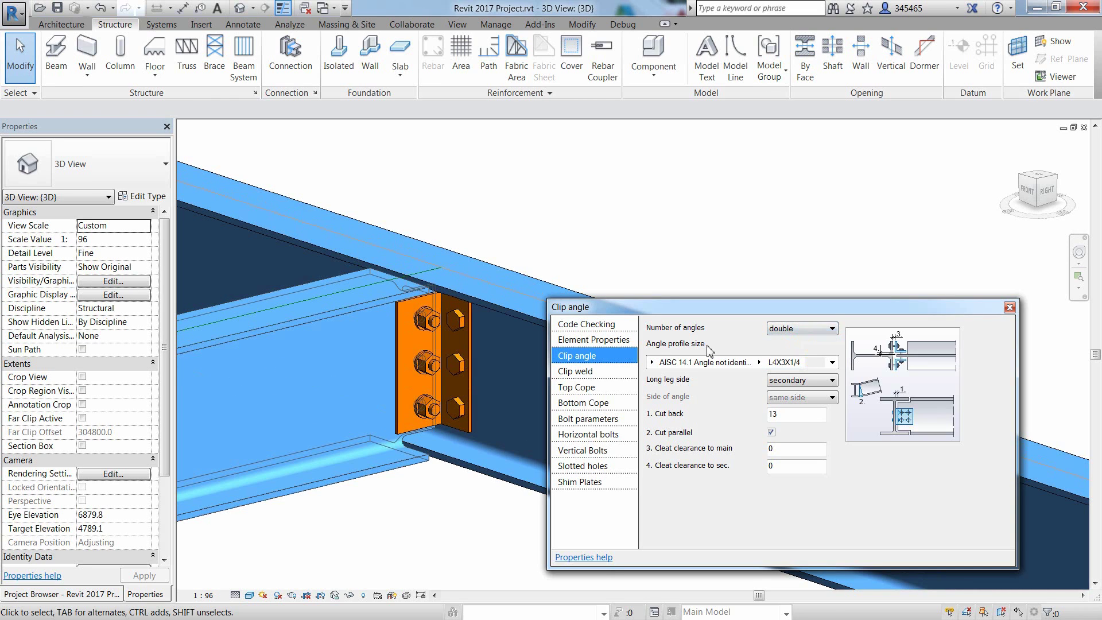
# Keep the AISC design module, confirm the 20 kip shear, and open the calculation report
pyautogui.click(610, 328)
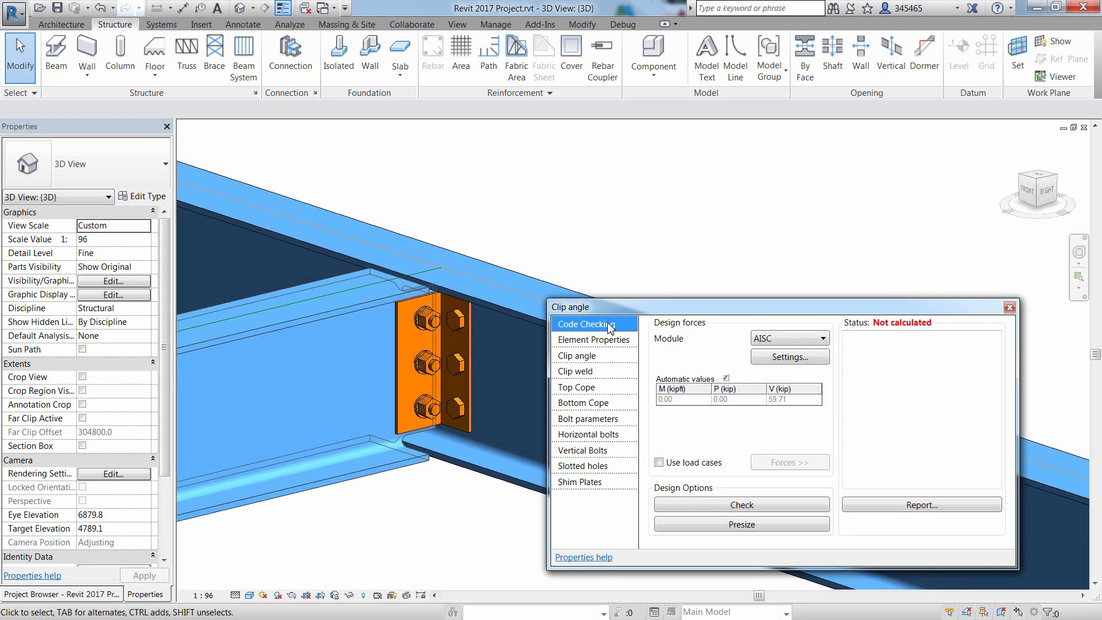
pyautogui.click(824, 339)
pyautogui.click(809, 351)
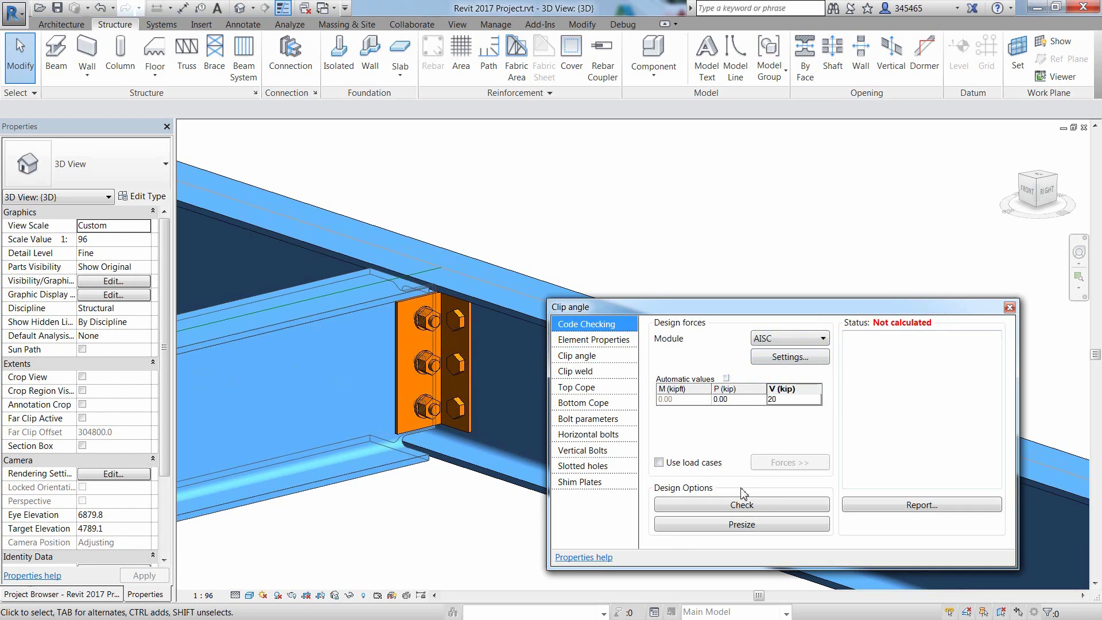
pyautogui.click(747, 527)
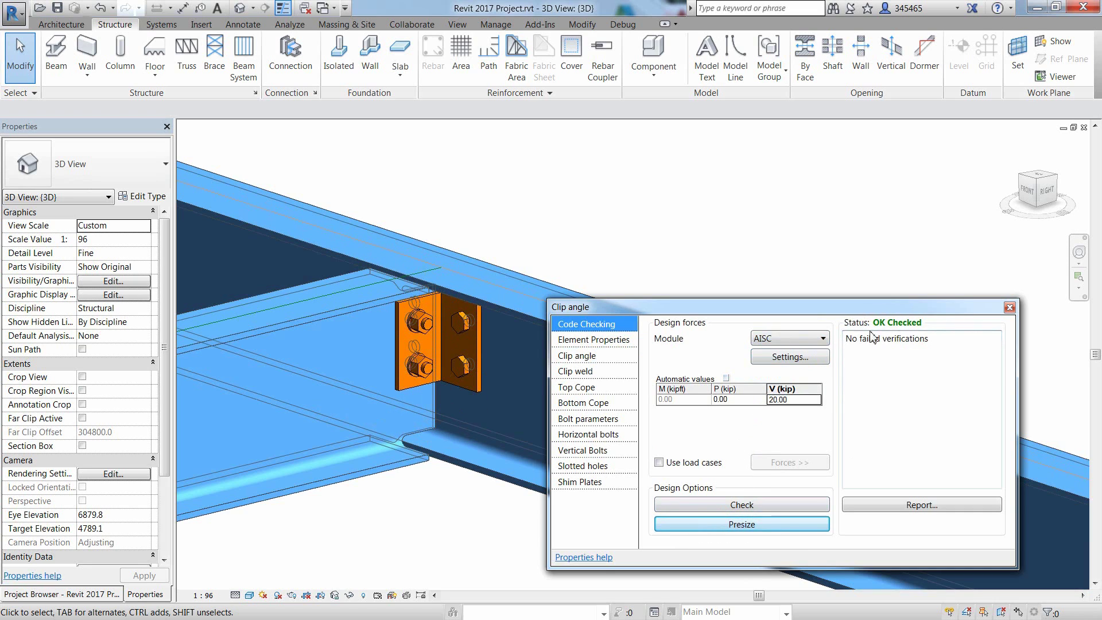
pyautogui.click(921, 505)
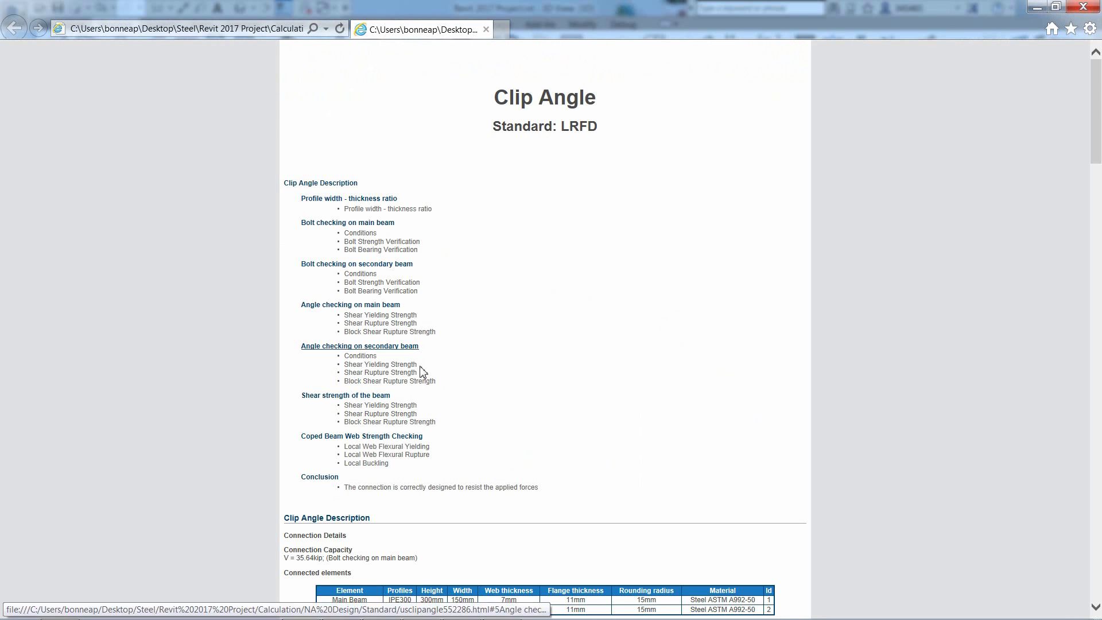
# Scroll through the Clip Angle LRFD calculation report in Internet Explorer
pyautogui.moveTo(1097, 148); pyautogui.dragTo(1094, 443)
# Close the calculation report and clip angle dialog, then reframe the whole steel frame
pyautogui.click(1083, 7)
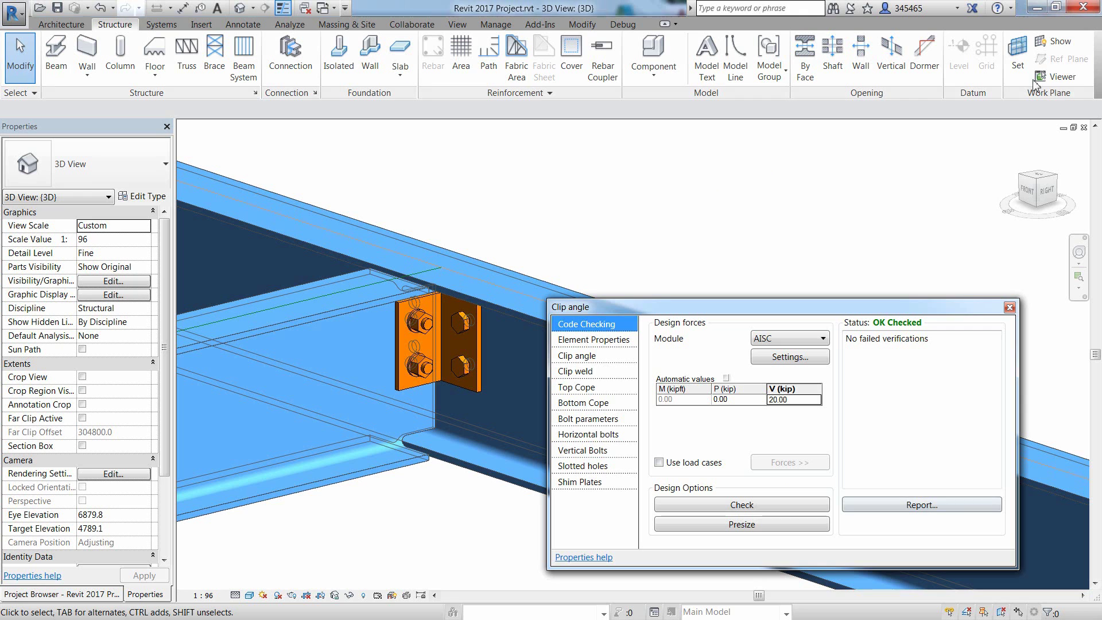
pyautogui.click(1009, 307)
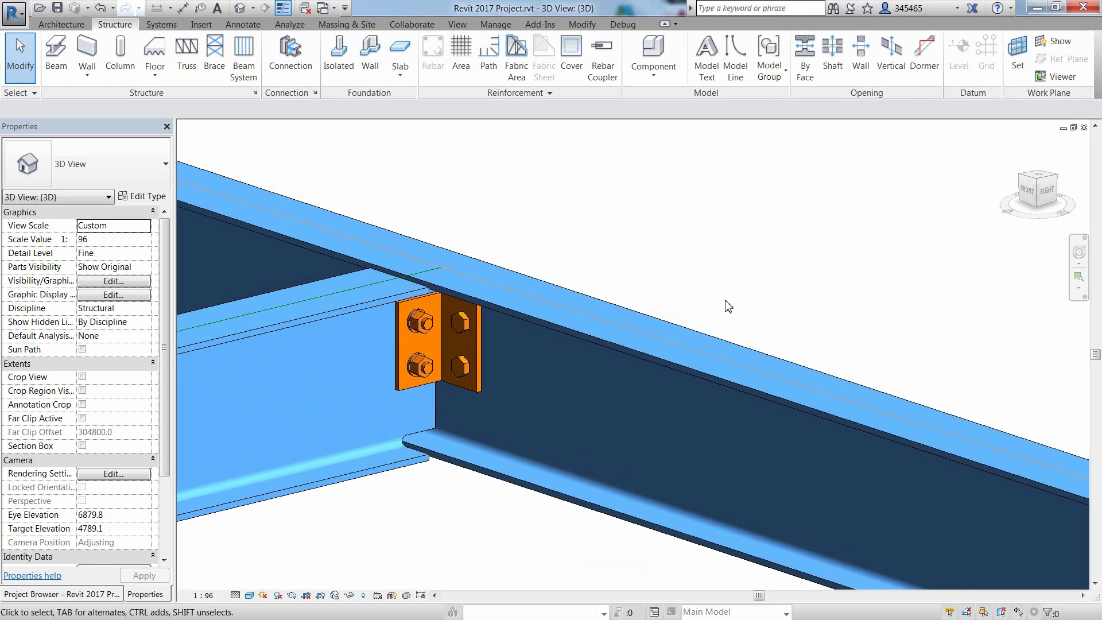
pyautogui.click(399, 347)
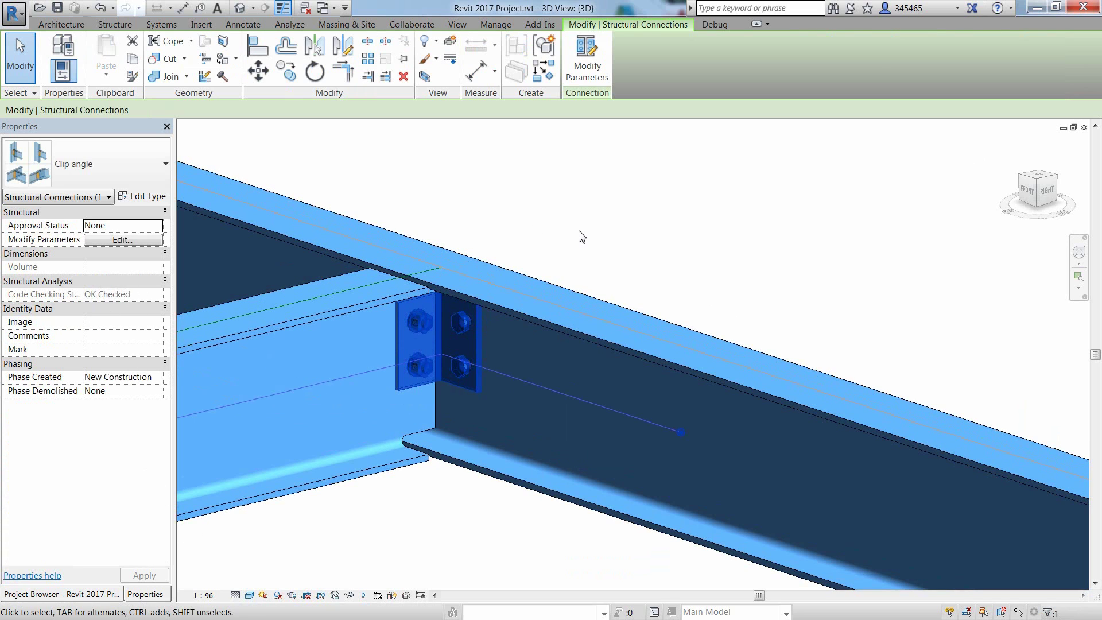
pyautogui.press('Escape')
pyautogui.scroll(-10, 668, 234)
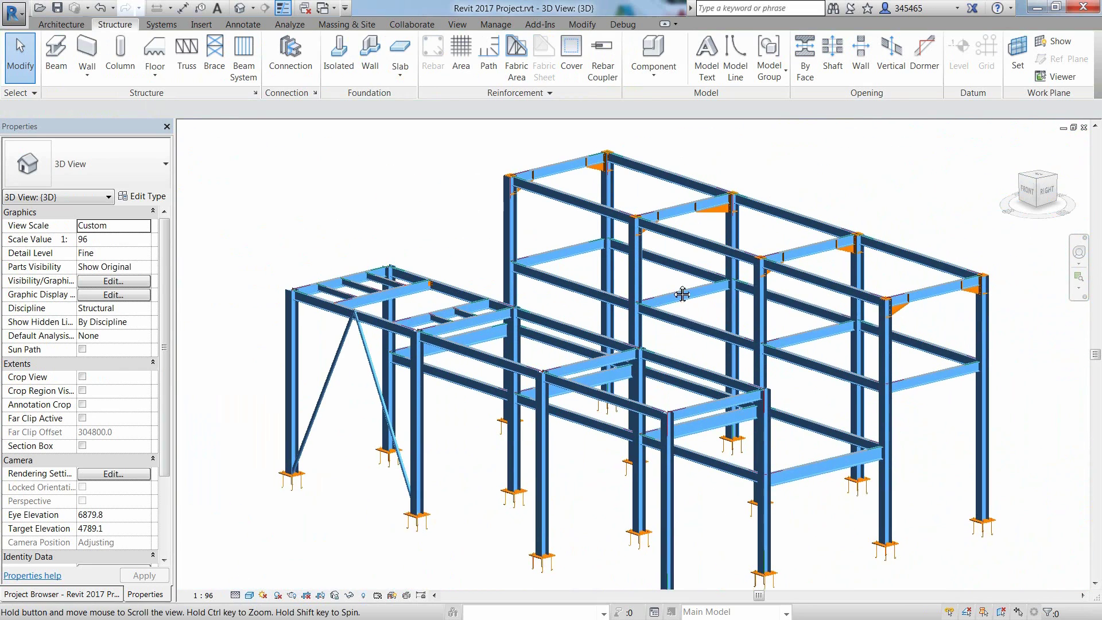
pyautogui.moveTo(682, 294); pyautogui.dragTo(678, 277, button='middle')
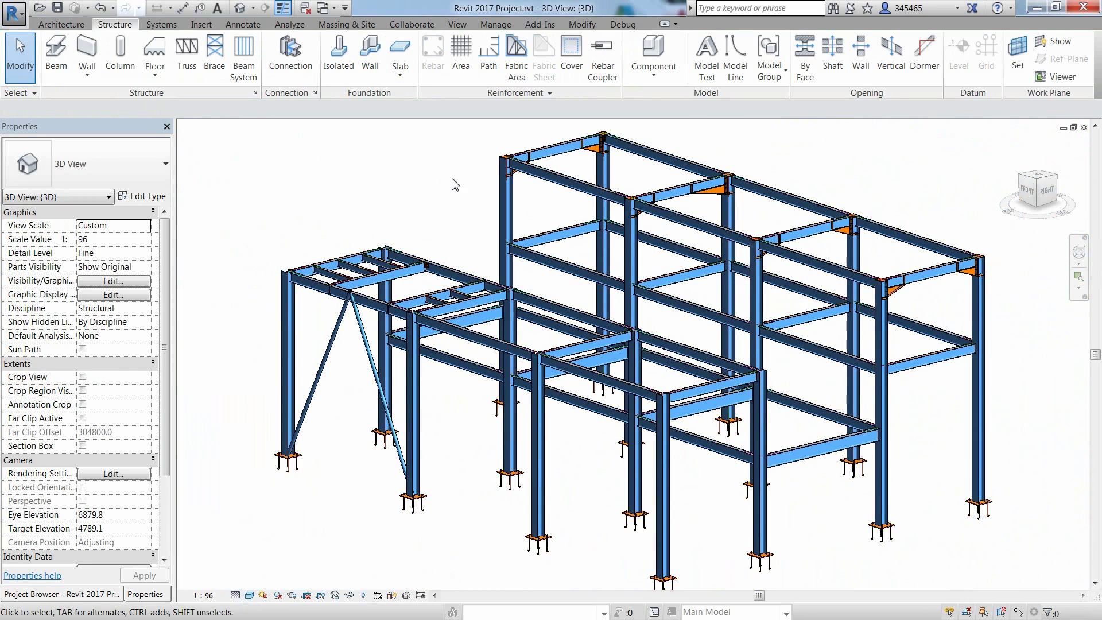
# Export the frame via Advance Steel Extension with the US library as Revit 2017 Project - 1.smlx
pyautogui.click(540, 24)
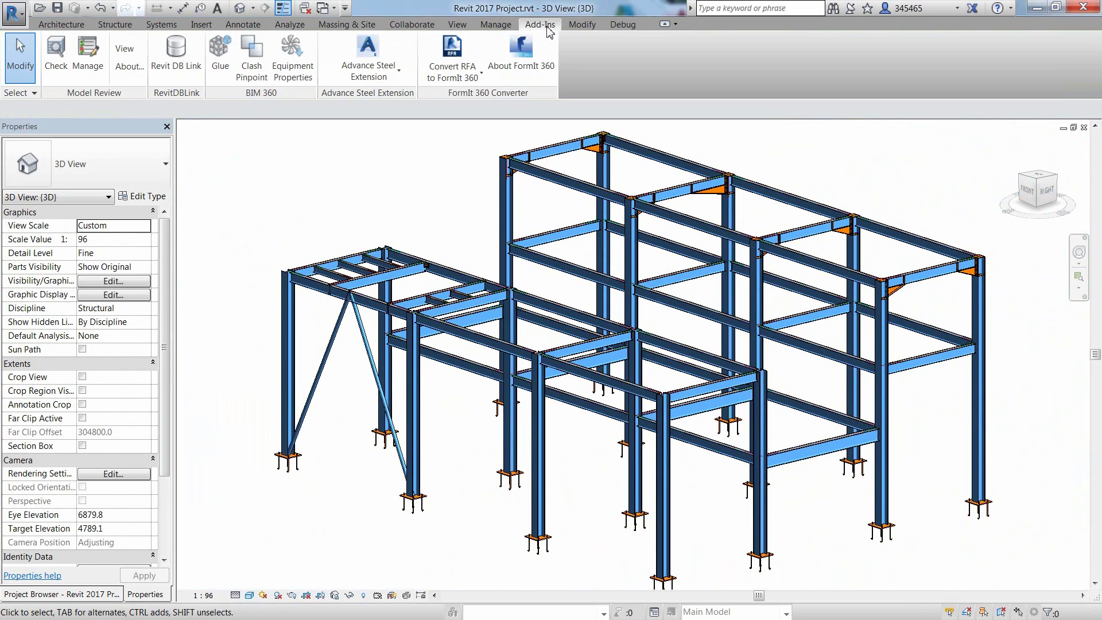
pyautogui.click(399, 78)
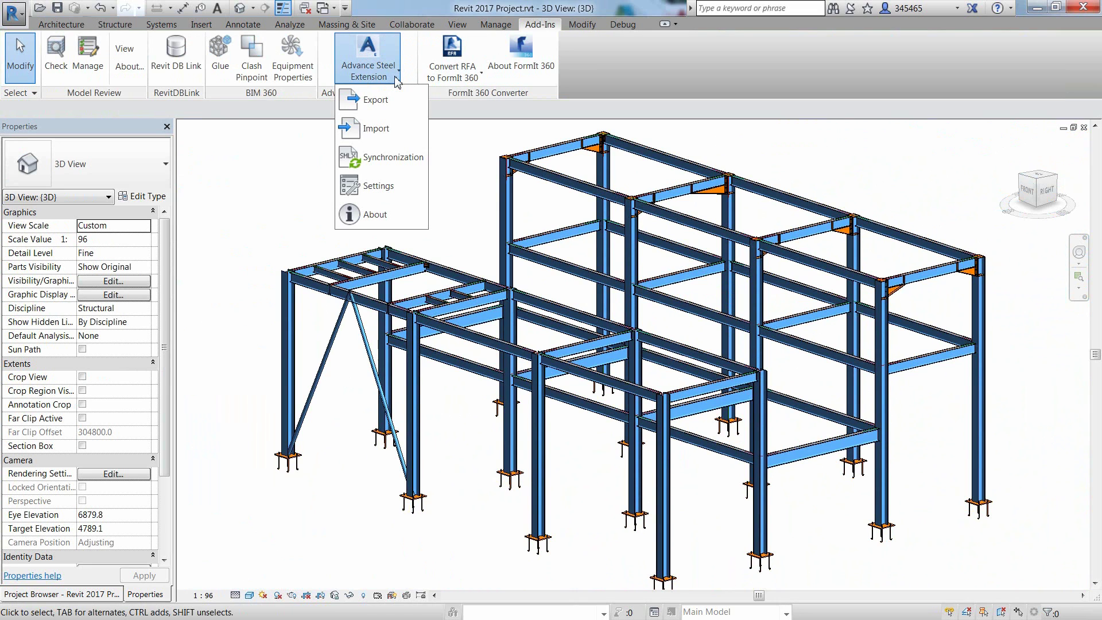
pyautogui.click(394, 100)
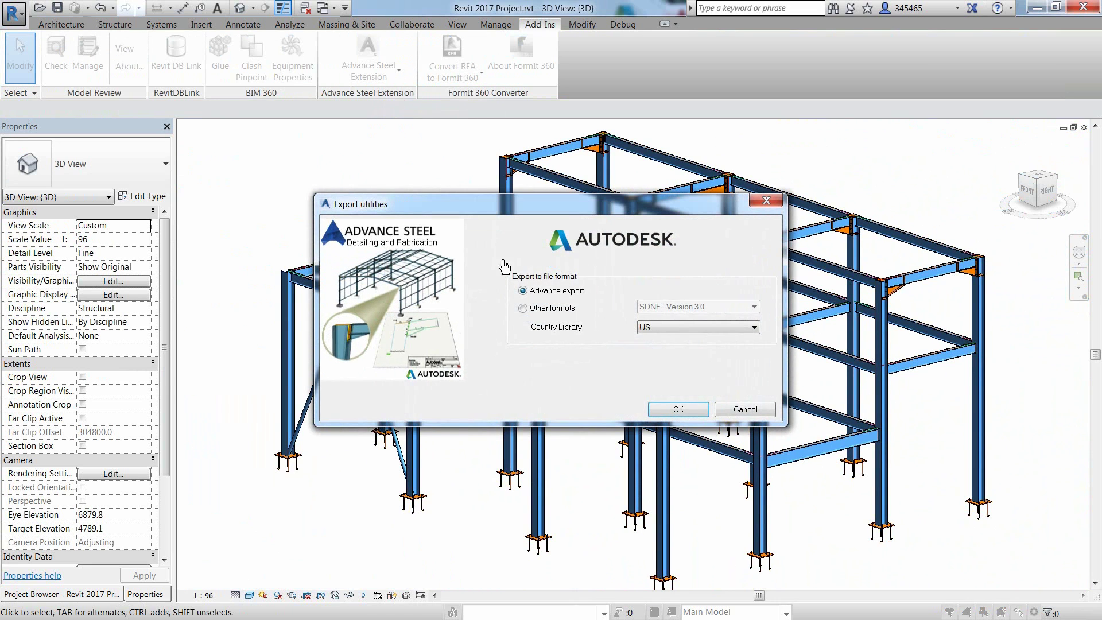
pyautogui.click(671, 409)
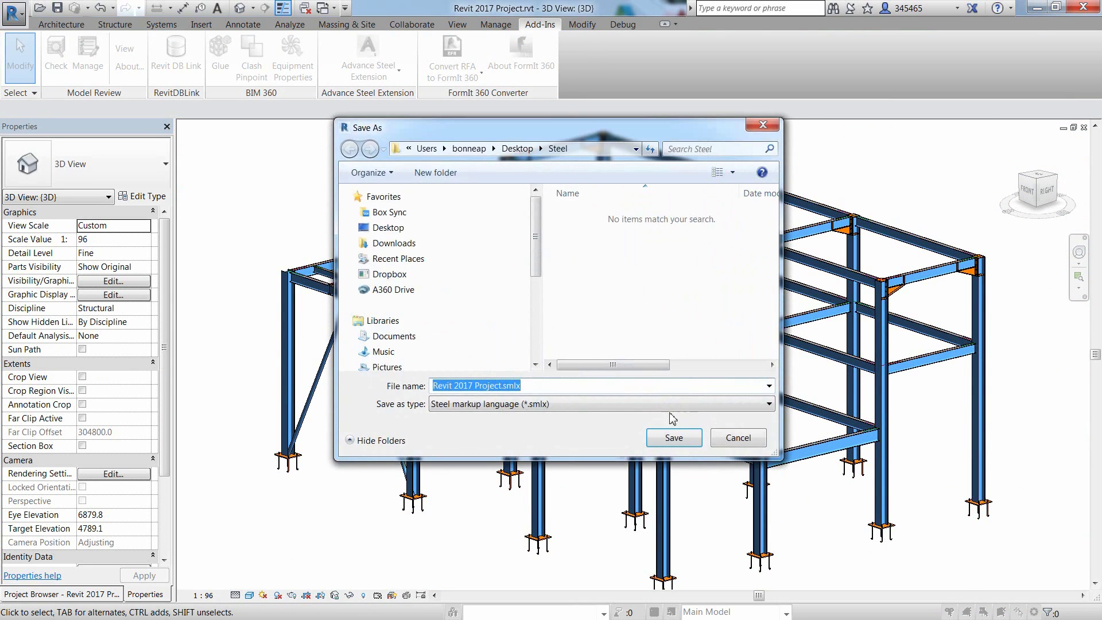
pyautogui.click(504, 390)
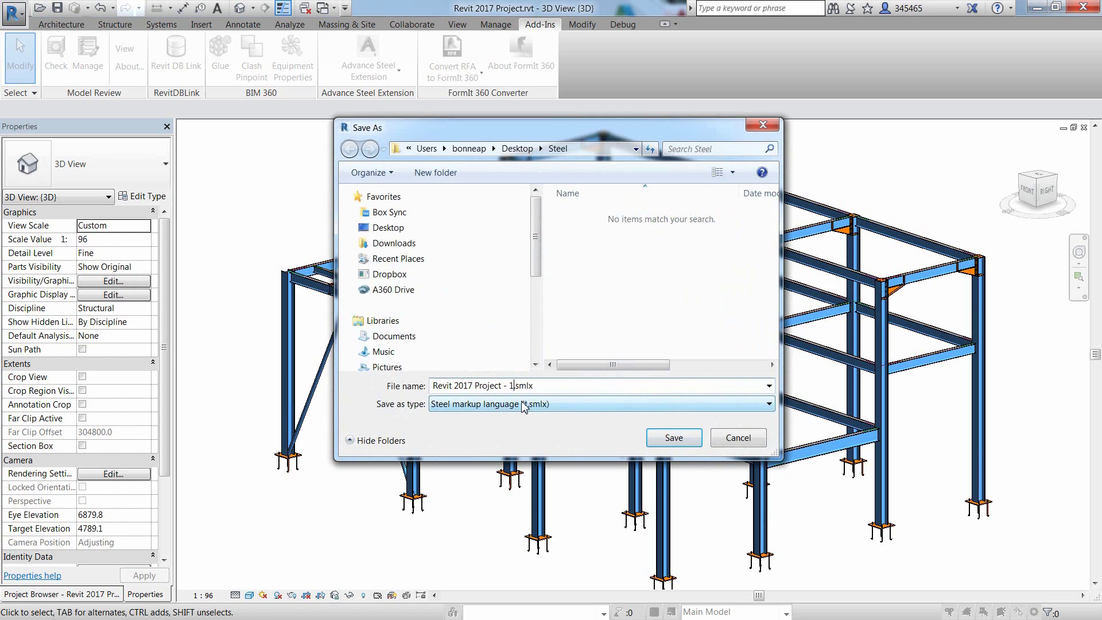
pyautogui.click(672, 438)
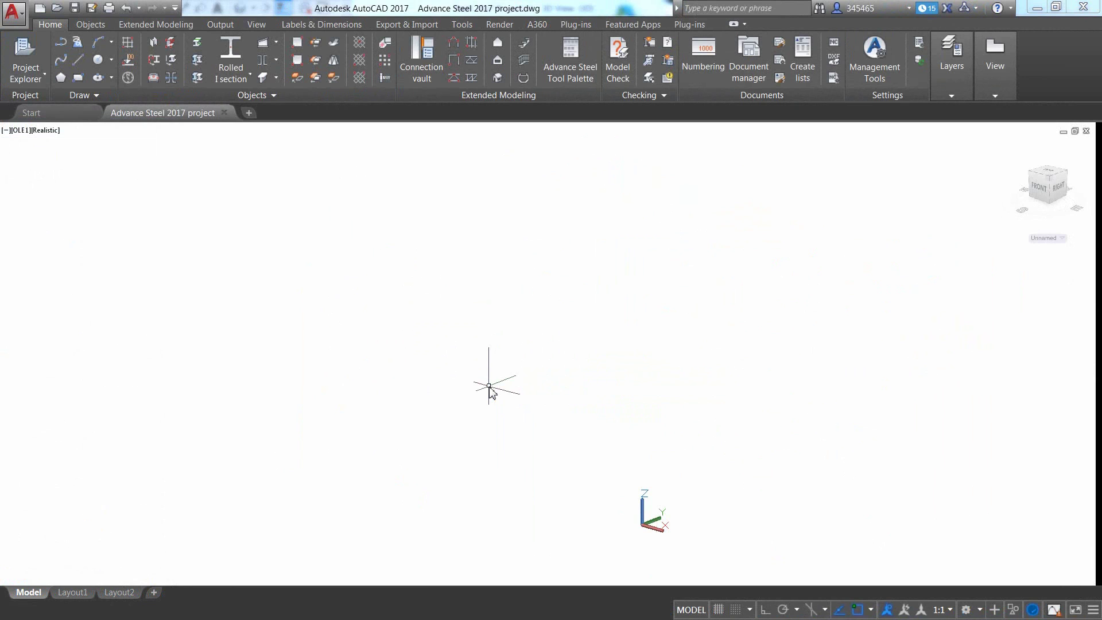
# Import Revit 2017 Project - 1.smlx into the Advance Steel project
pyautogui.click(413, 24)
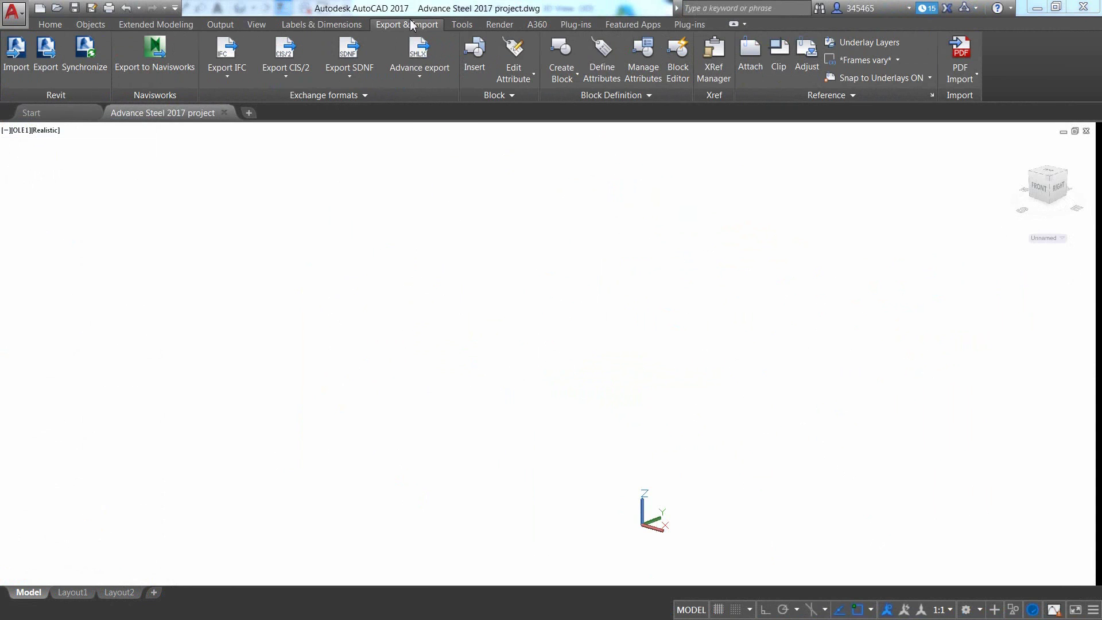
pyautogui.click(25, 66)
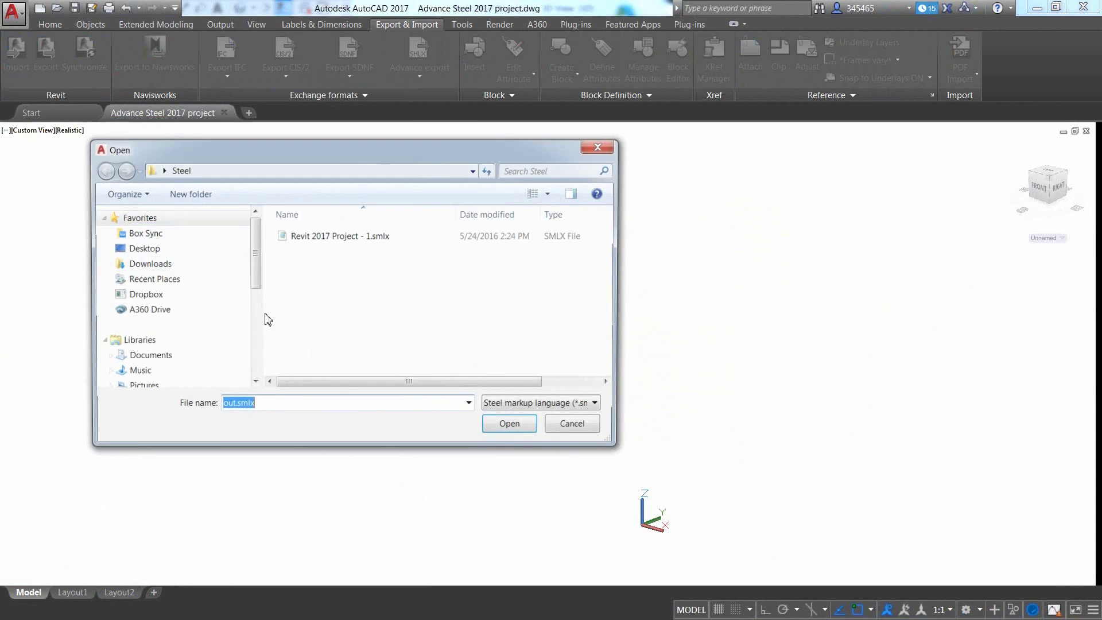
pyautogui.click(344, 240)
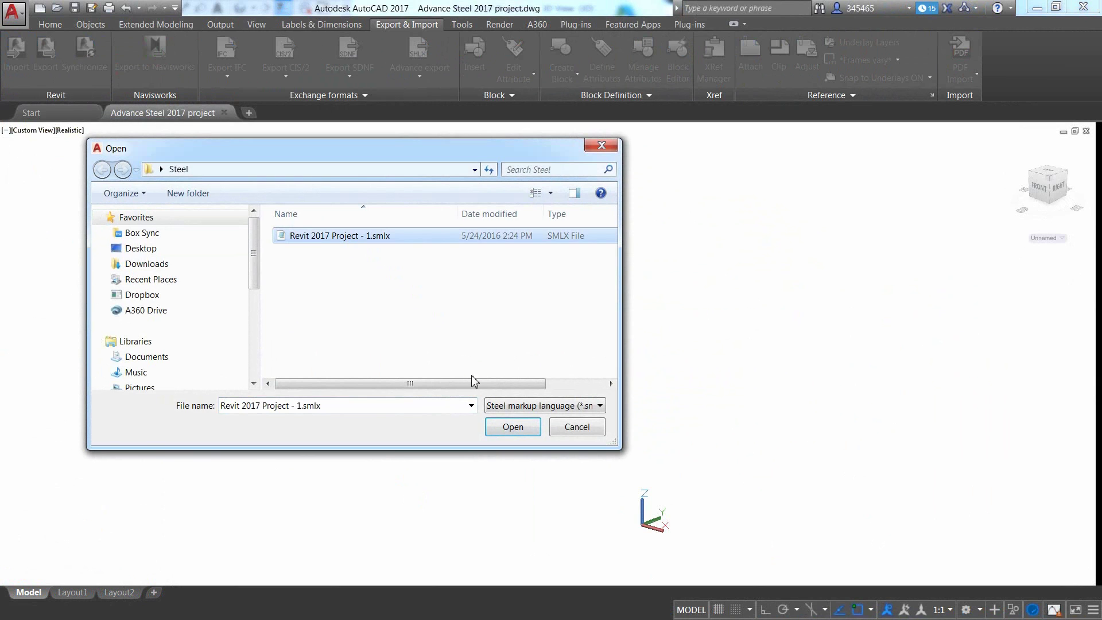
pyautogui.click(512, 426)
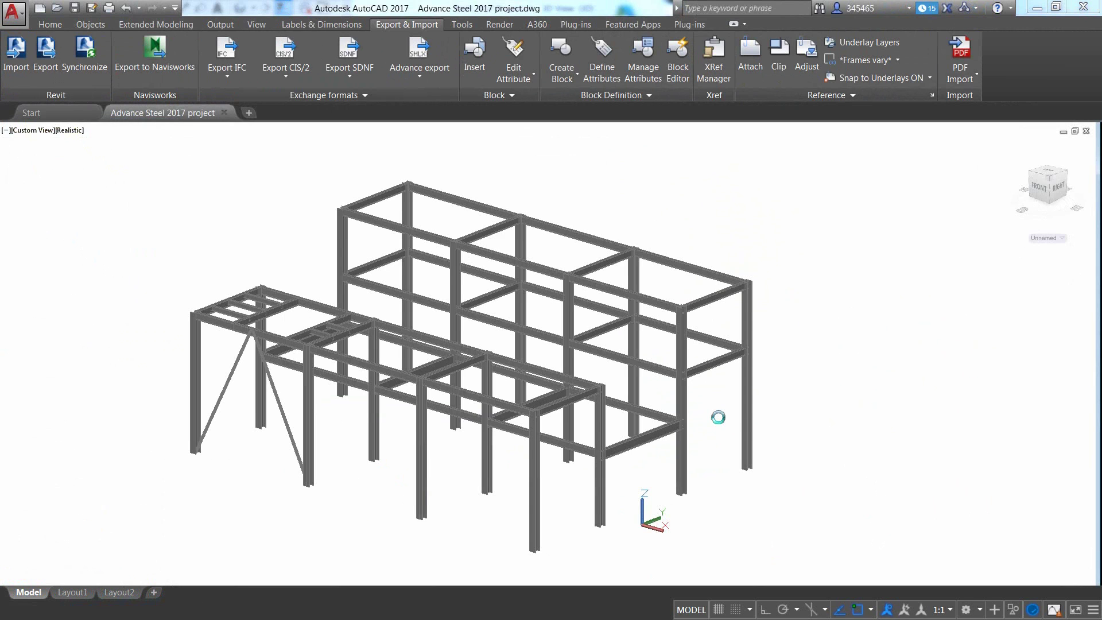
# Zoom to a beam-to-column knee joint and open its joint properties from the haunch plate
pyautogui.keyDown('shift'); pyautogui.moveTo(492, 344); pyautogui.dragTo(532, 203, button='middle'); pyautogui.keyUp('shift')
pyautogui.scroll(6, 620, 258)
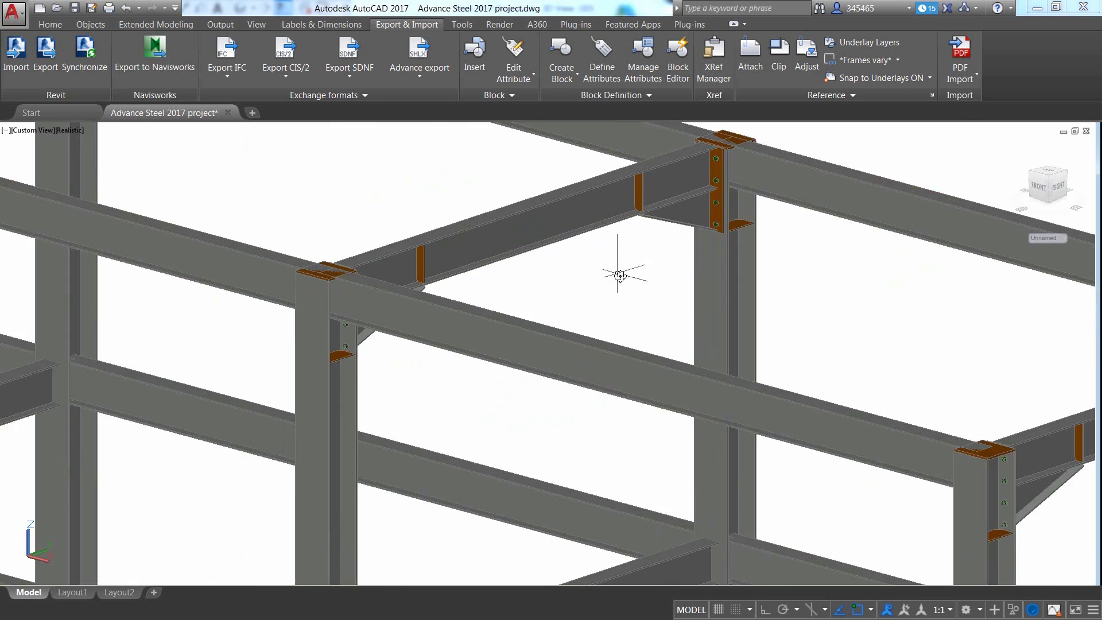
pyautogui.moveTo(622, 246); pyautogui.dragTo(512, 425, button='middle')
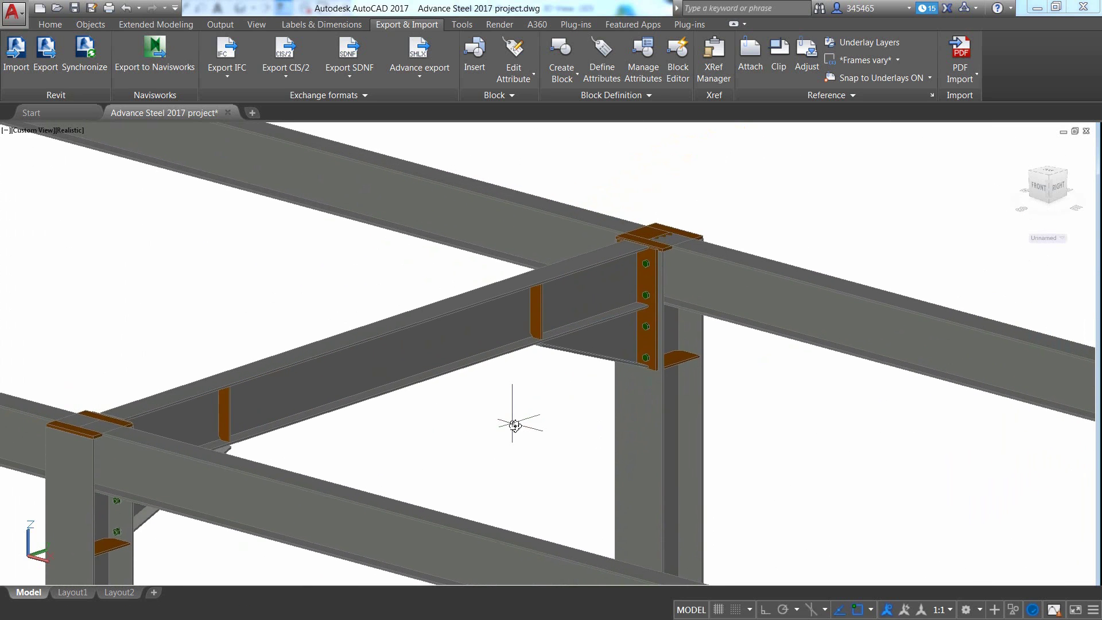
pyautogui.click(580, 356)
pyautogui.rightClick(117, 248)
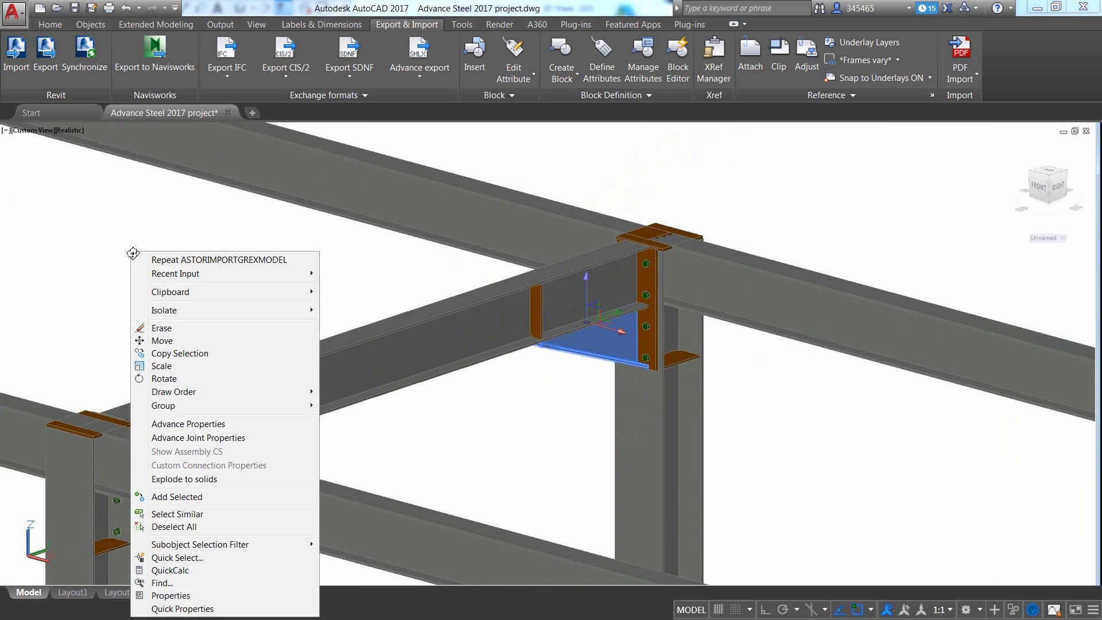
pyautogui.click(225, 437)
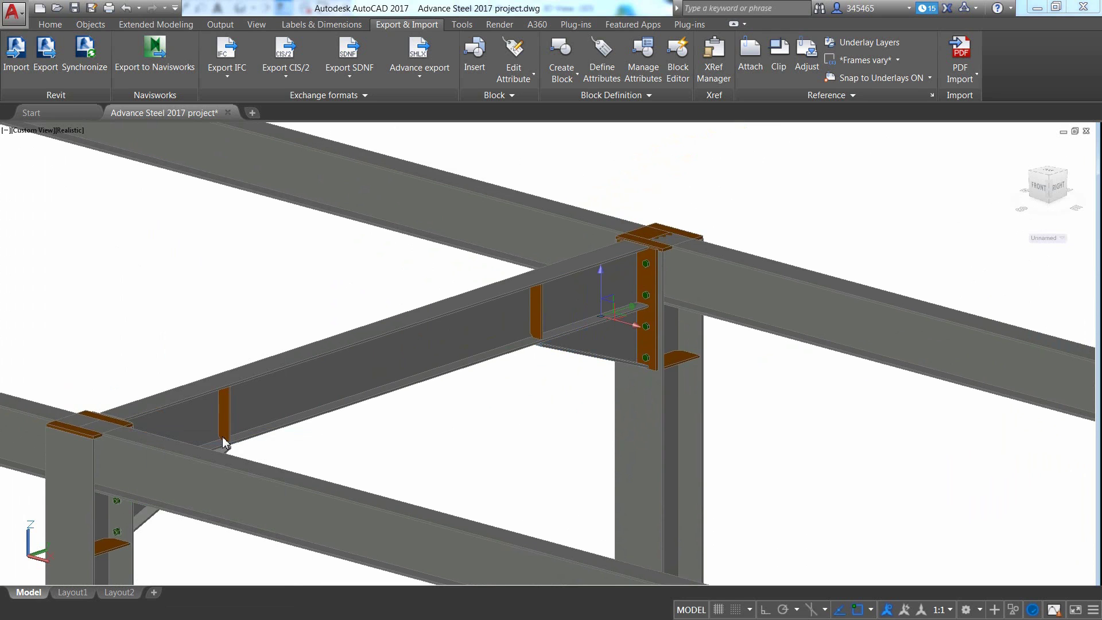
# Set the haunch length to 1000 and make stiffener 3 half length in the joint
pyautogui.click(83, 483)
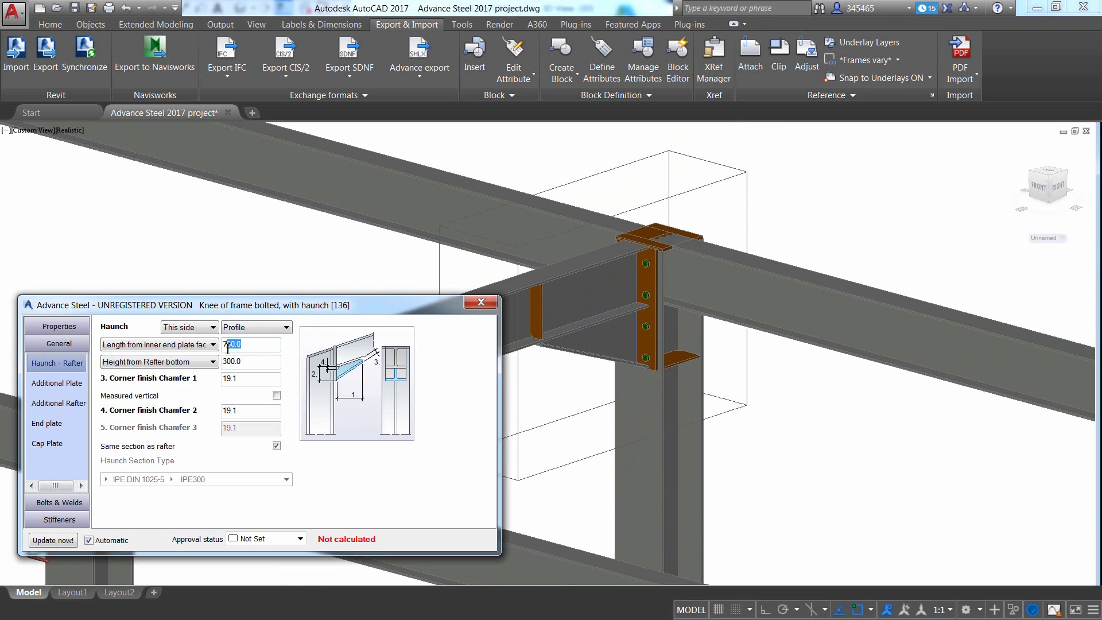
pyautogui.write('1000')
pyautogui.press('Return')
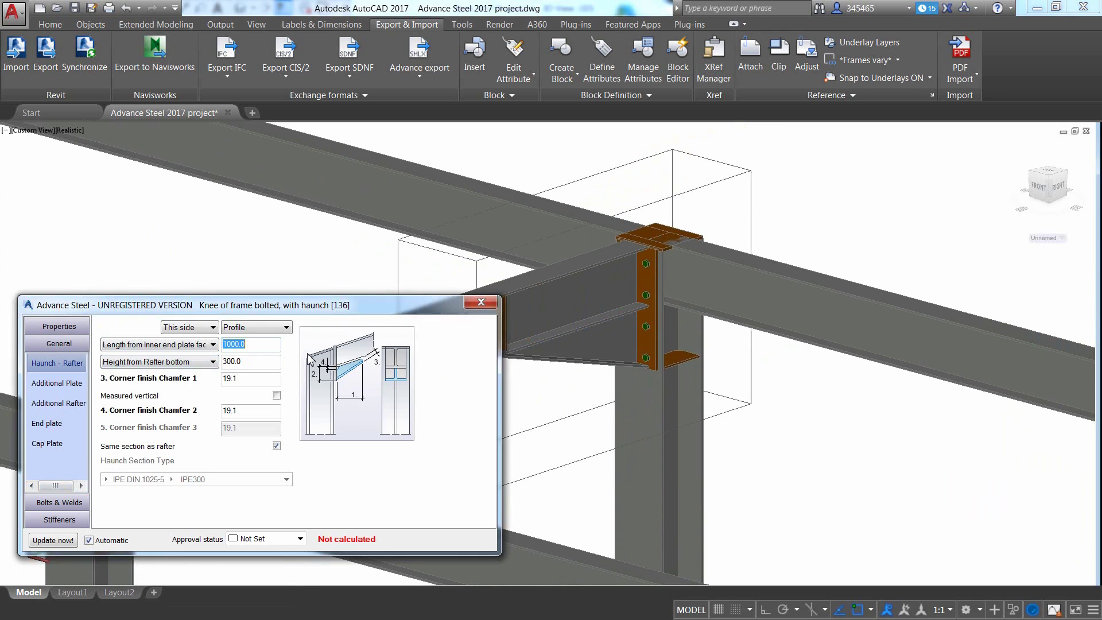
pyautogui.click(59, 520)
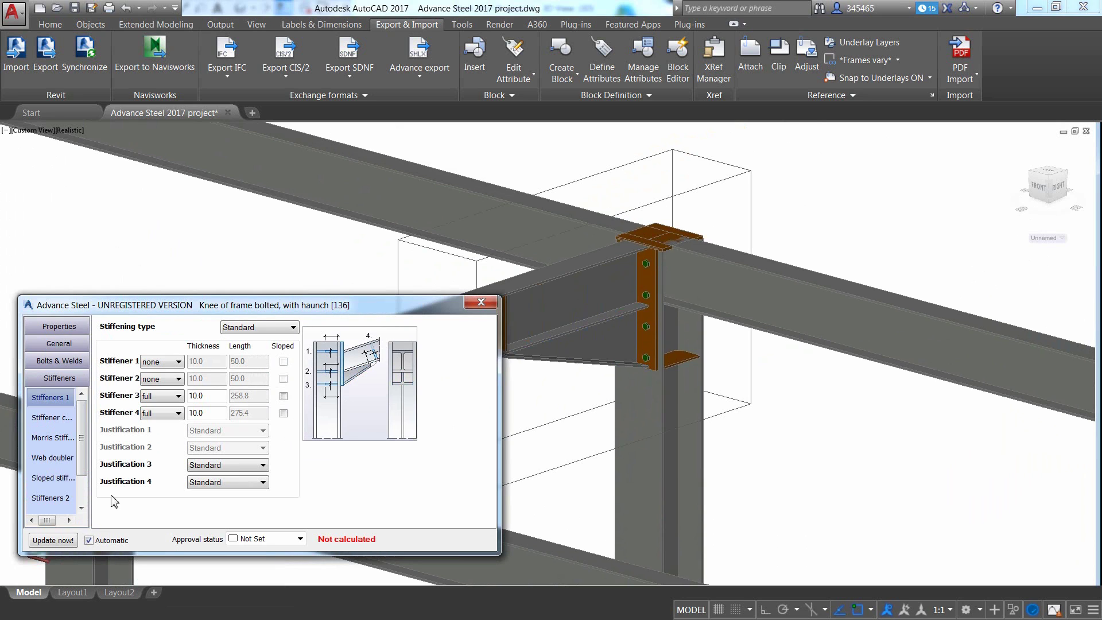
pyautogui.click(178, 396)
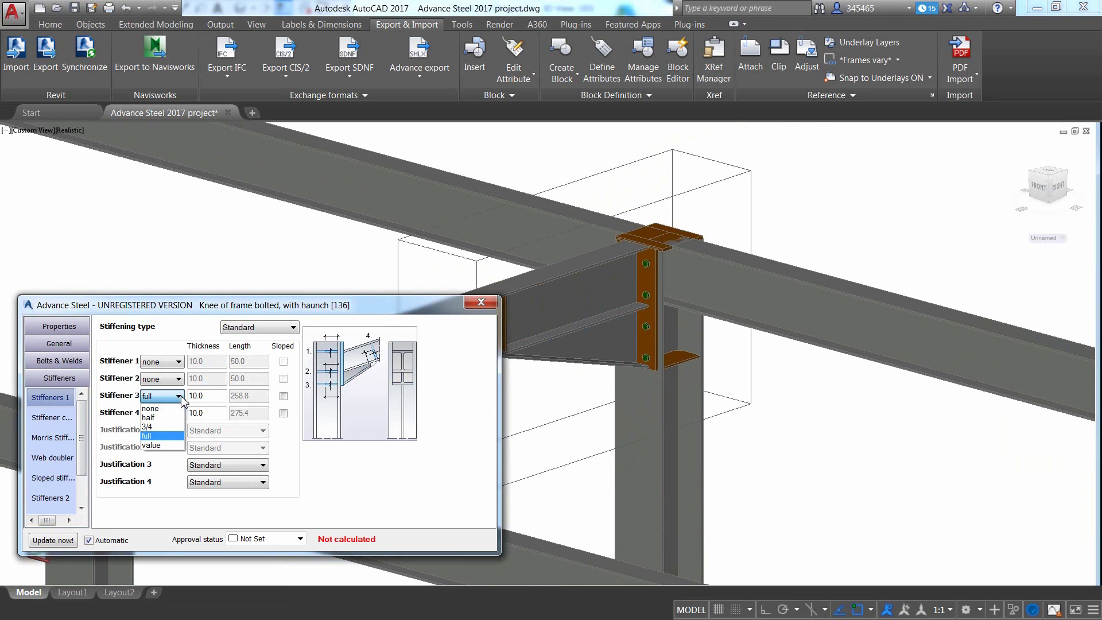
pyautogui.click(171, 418)
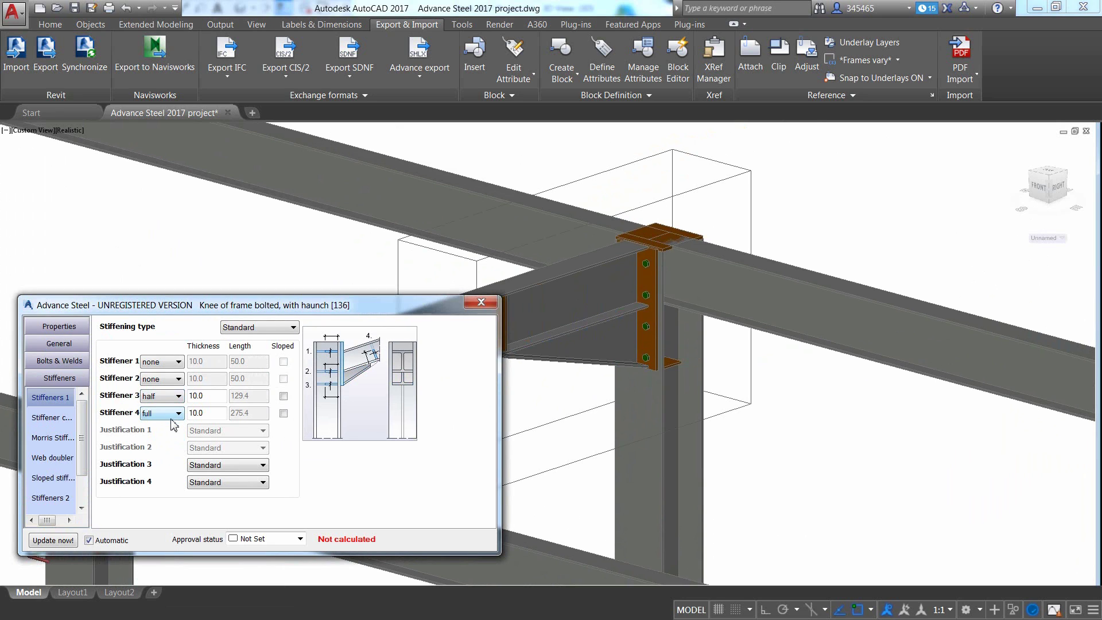
pyautogui.click(481, 302)
# Change the beam's section to HEA300 in the Beam properties
pyautogui.scroll(2, 737, 342)
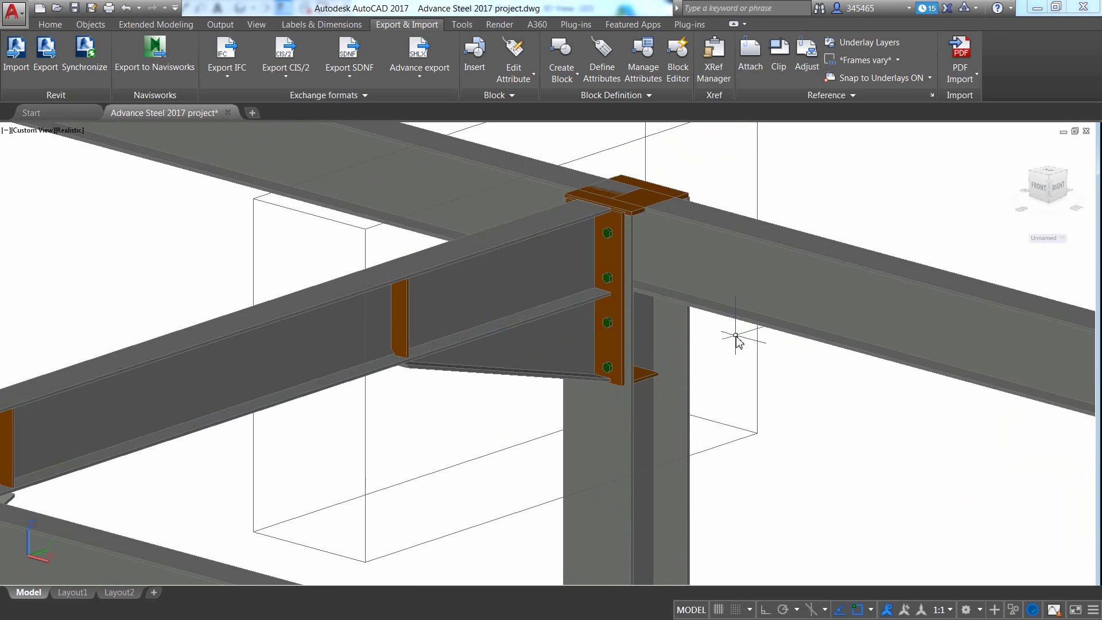
pyautogui.doubleClick(668, 339)
pyautogui.click(304, 312)
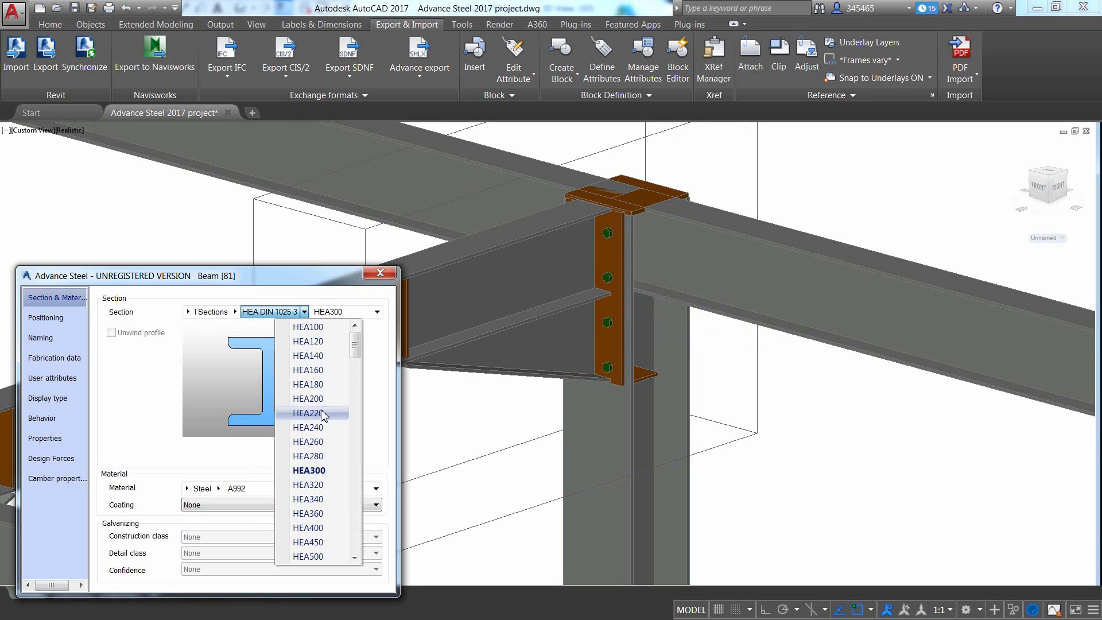
pyautogui.click(335, 523)
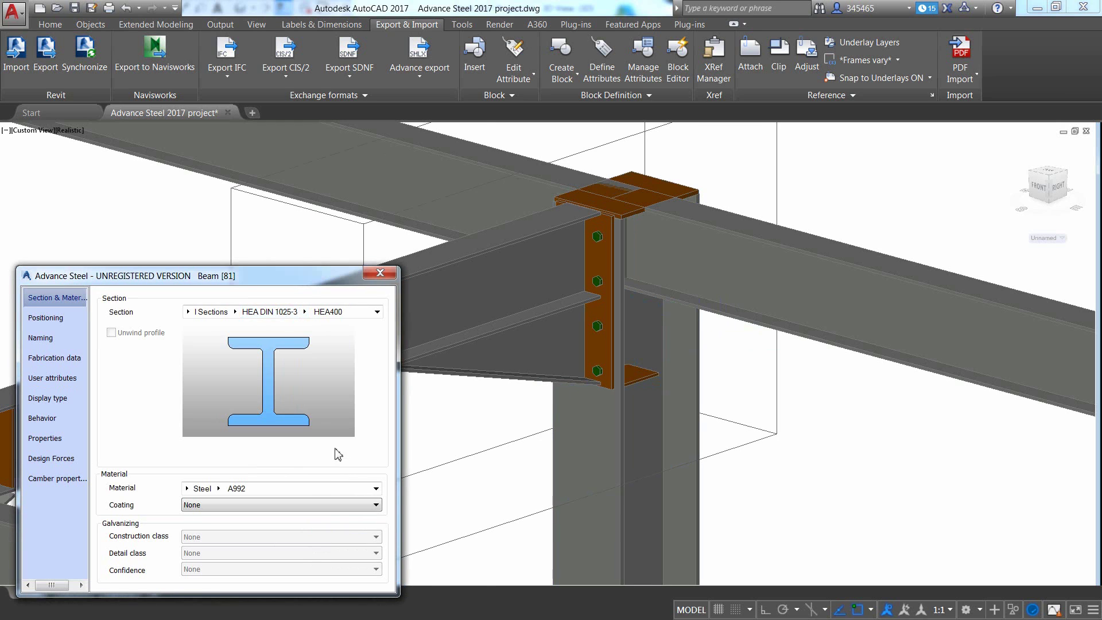
pyautogui.click(303, 312)
pyautogui.click(332, 472)
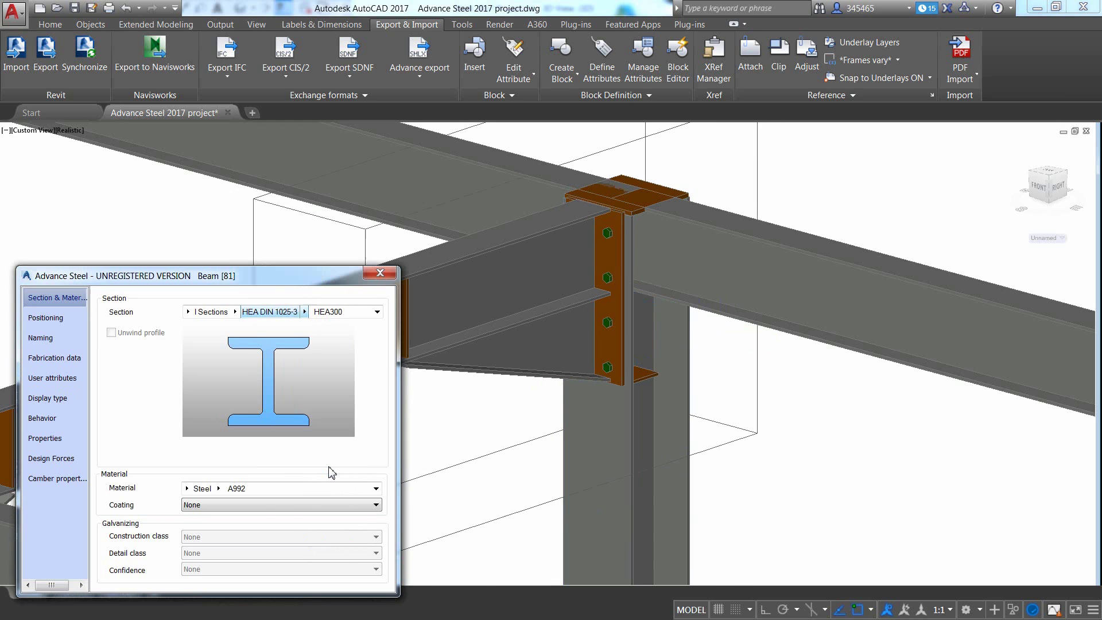
pyautogui.click(380, 272)
# Open the Advance Steel Tool Palette from the Home tab
pyautogui.scroll(-10, 466, 291)
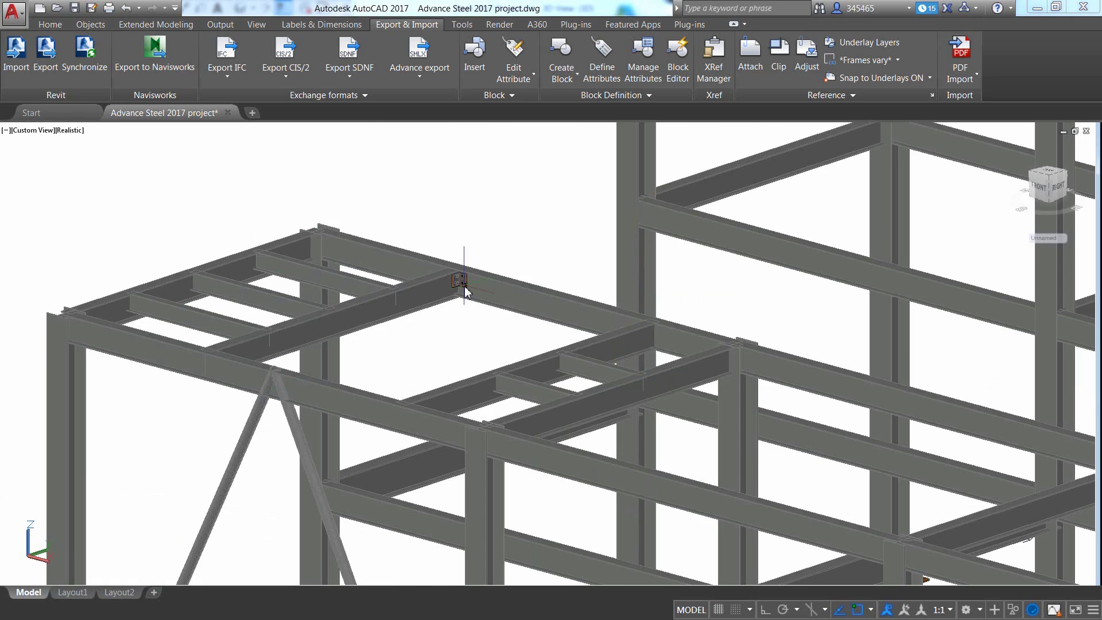
pyautogui.click(50, 24)
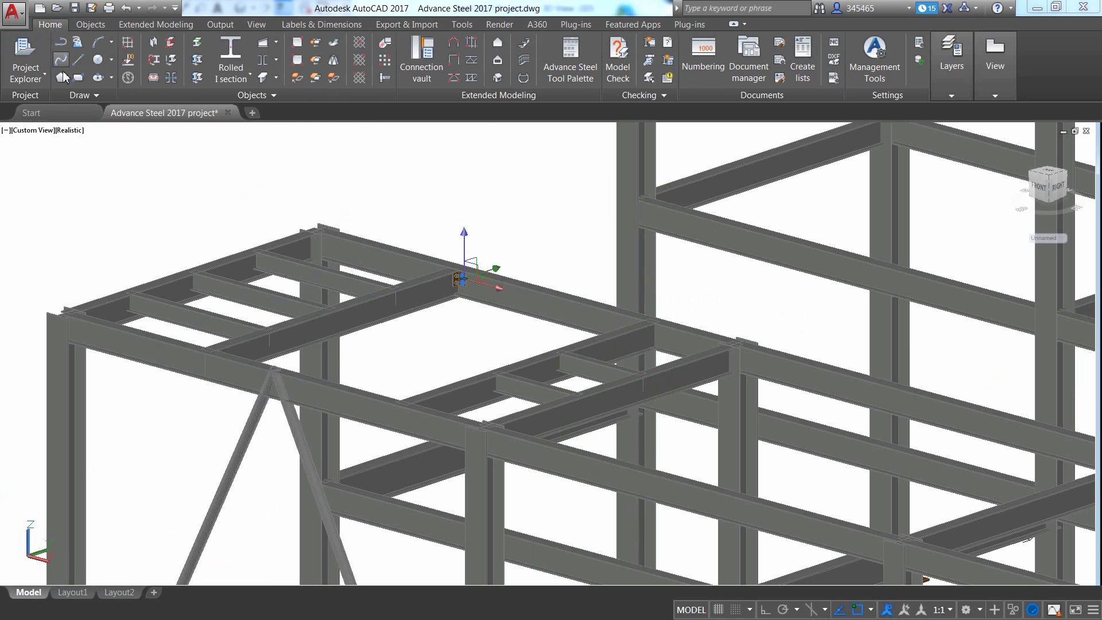
pyautogui.click(570, 58)
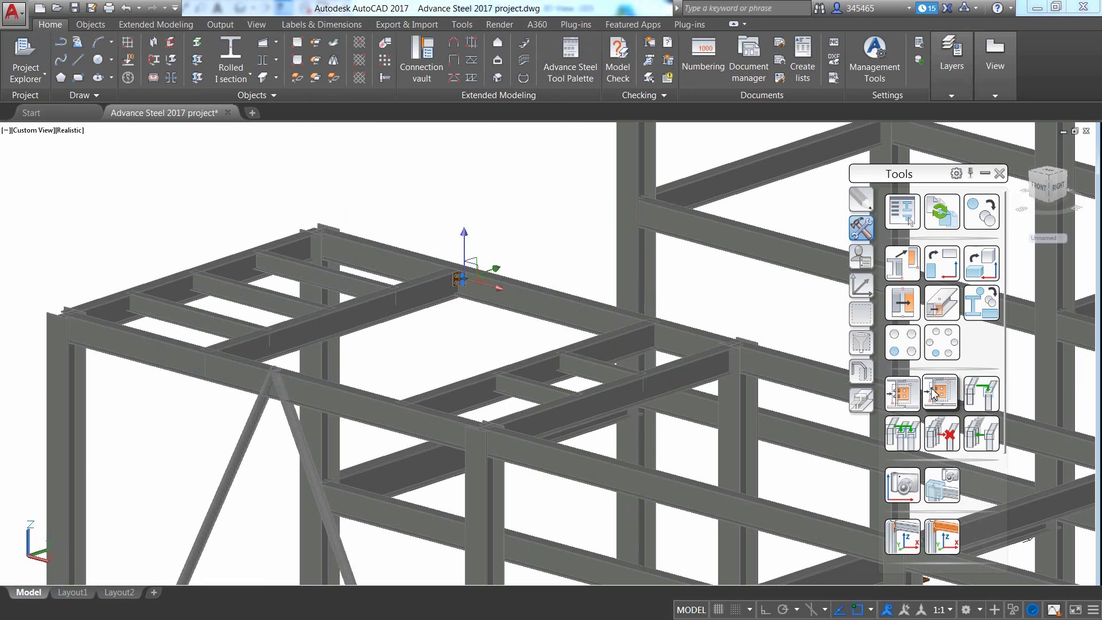
# Start a beam end-plate connection and pick the five supporting main beams
pyautogui.click(932, 392)
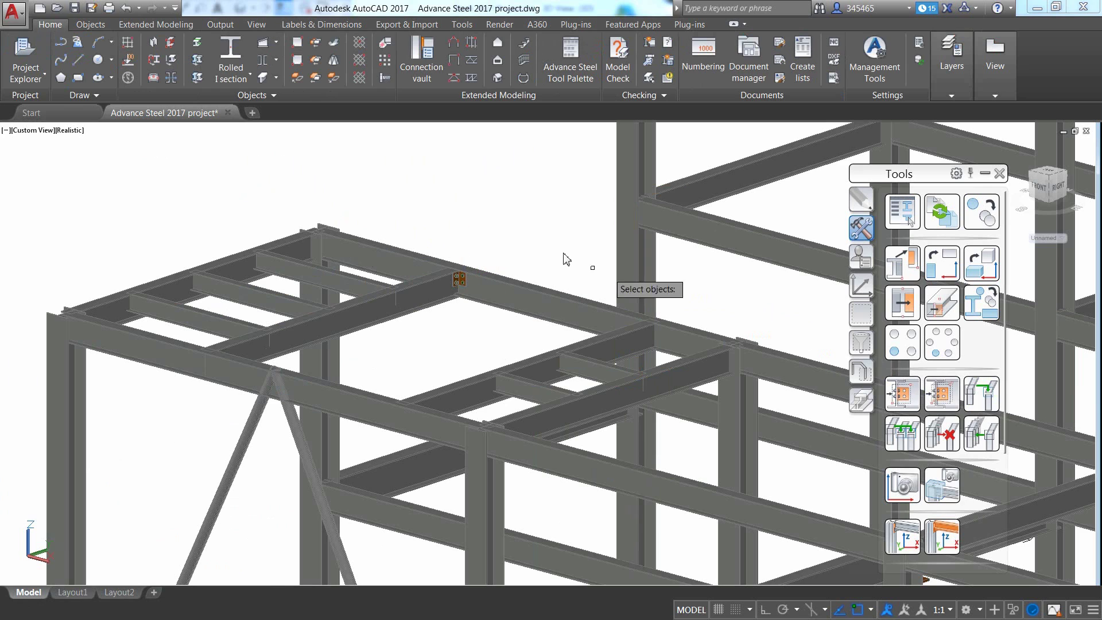
pyautogui.click(198, 267)
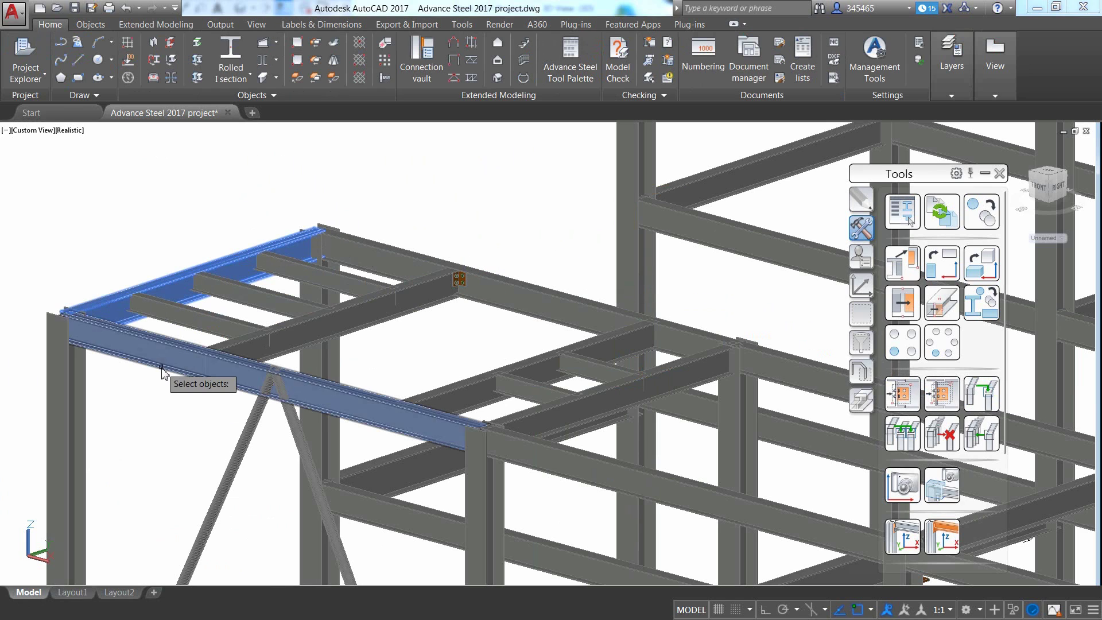
pyautogui.click(161, 370)
pyautogui.click(407, 314)
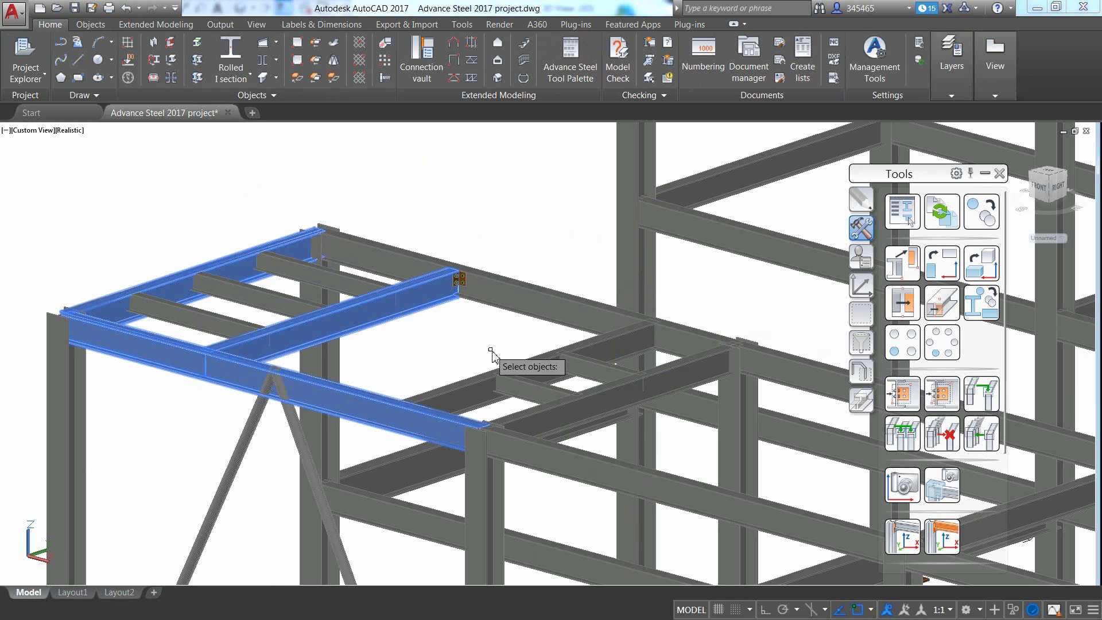
pyautogui.click(534, 358)
pyautogui.click(638, 371)
pyautogui.press('Return')
# Pick the seven secondary beams in both bays to create their connections
pyautogui.click(358, 286)
pyautogui.click(295, 304)
pyautogui.click(227, 325)
pyautogui.click(402, 293)
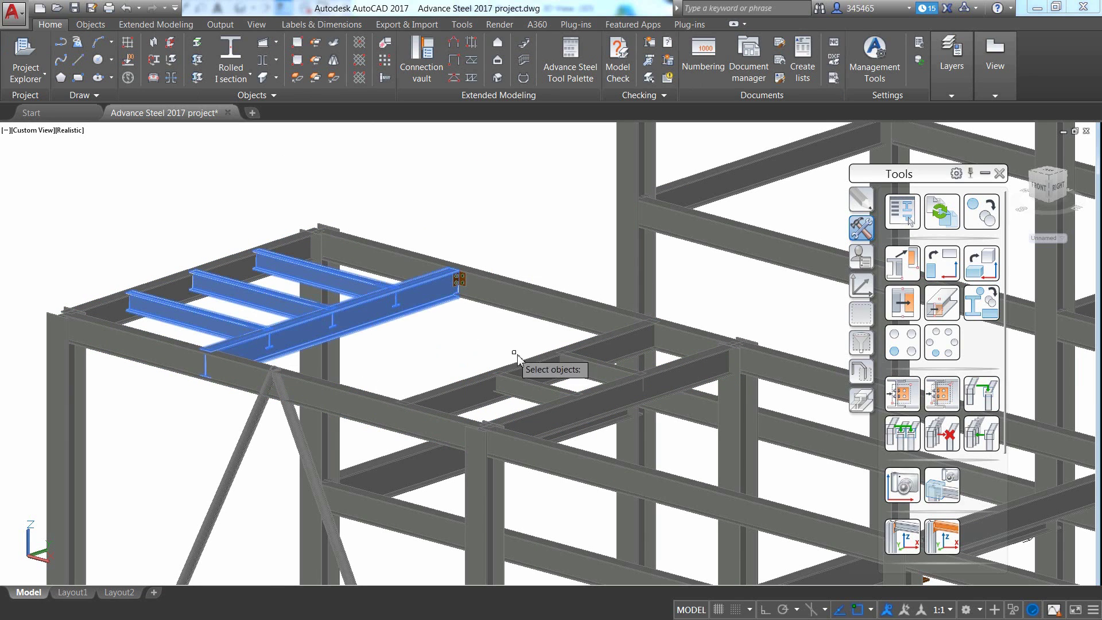
pyautogui.click(528, 361)
pyautogui.click(602, 367)
pyautogui.click(540, 387)
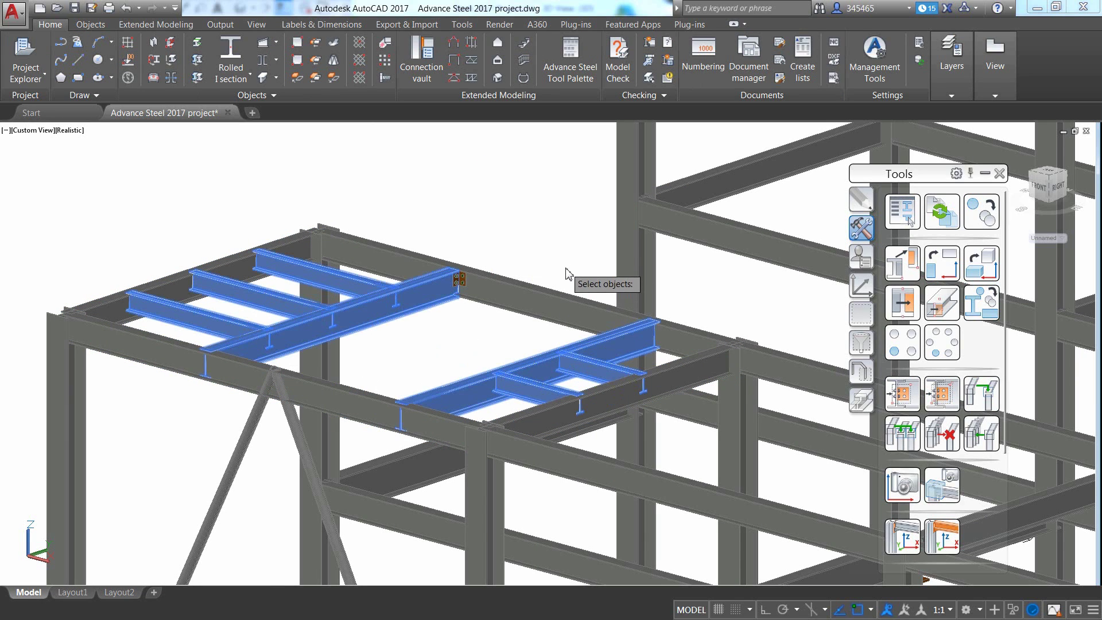
pyautogui.press('Return')
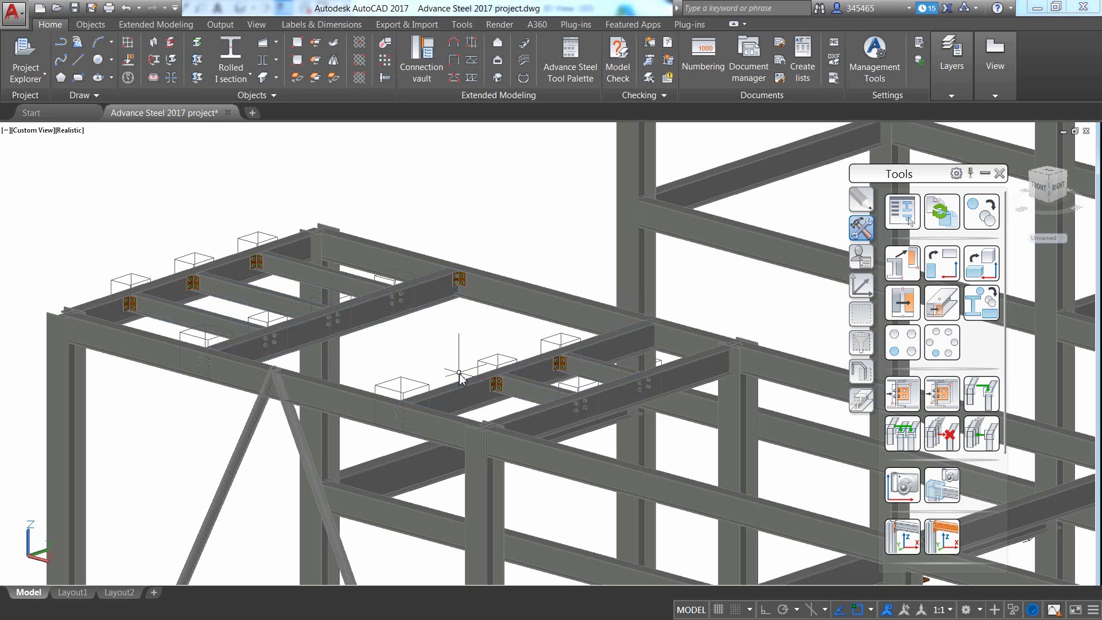
# Copy the right bay's long beam and two cross beams with connections 6000 along X
pyautogui.click(487, 390)
pyautogui.click(546, 394)
pyautogui.click(605, 366)
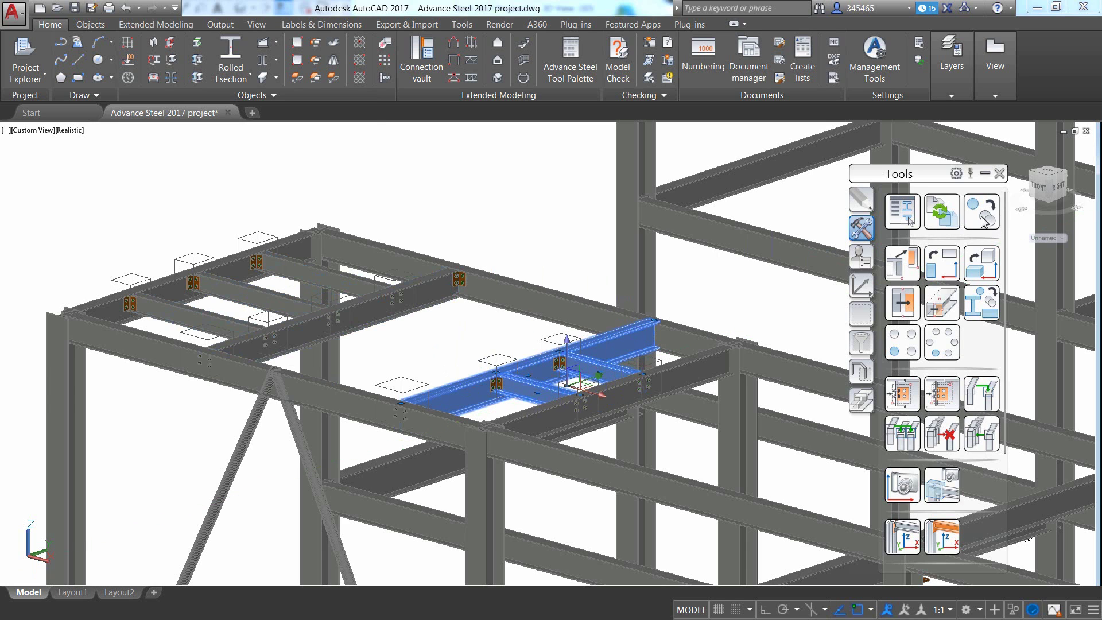
pyautogui.click(944, 221)
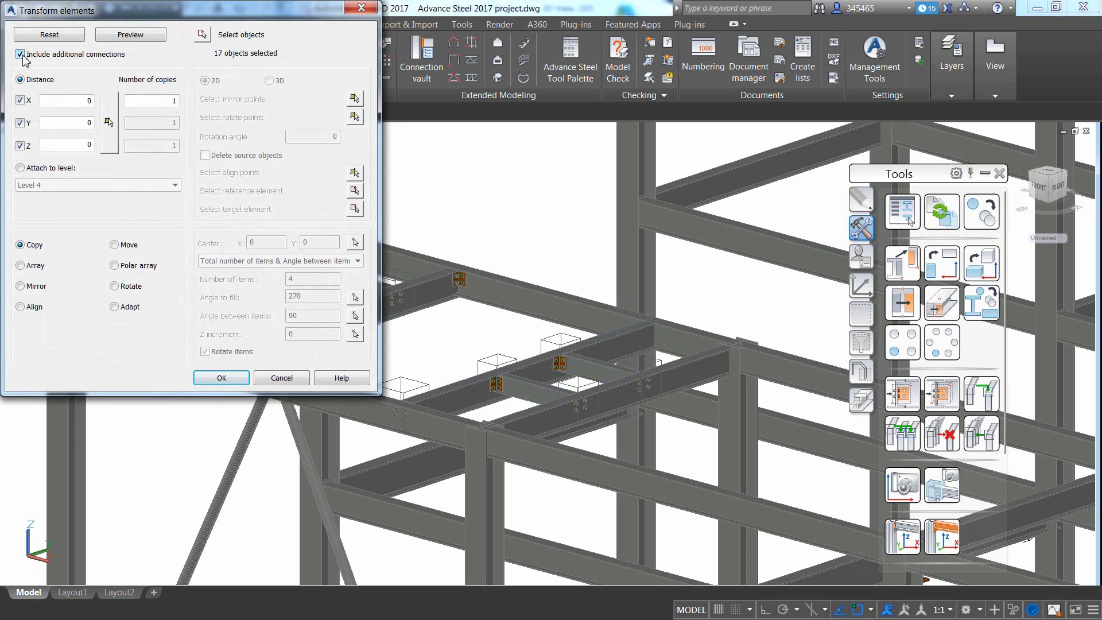
pyautogui.click(115, 112)
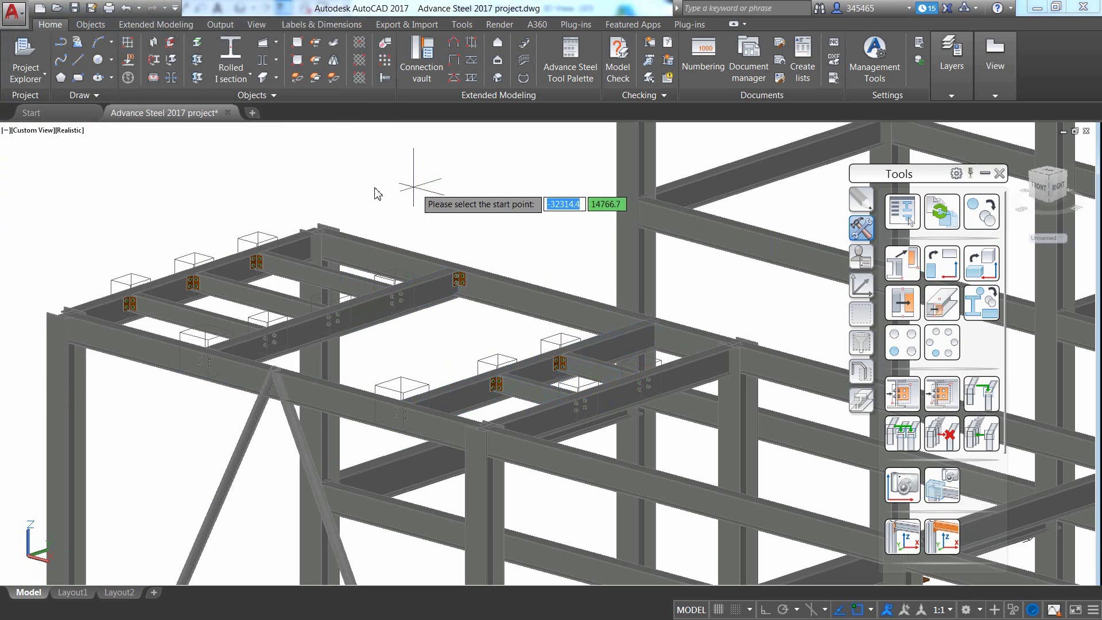
pyautogui.keyDown('shift'); pyautogui.rightClick(354, 189); pyautogui.keyUp('shift')
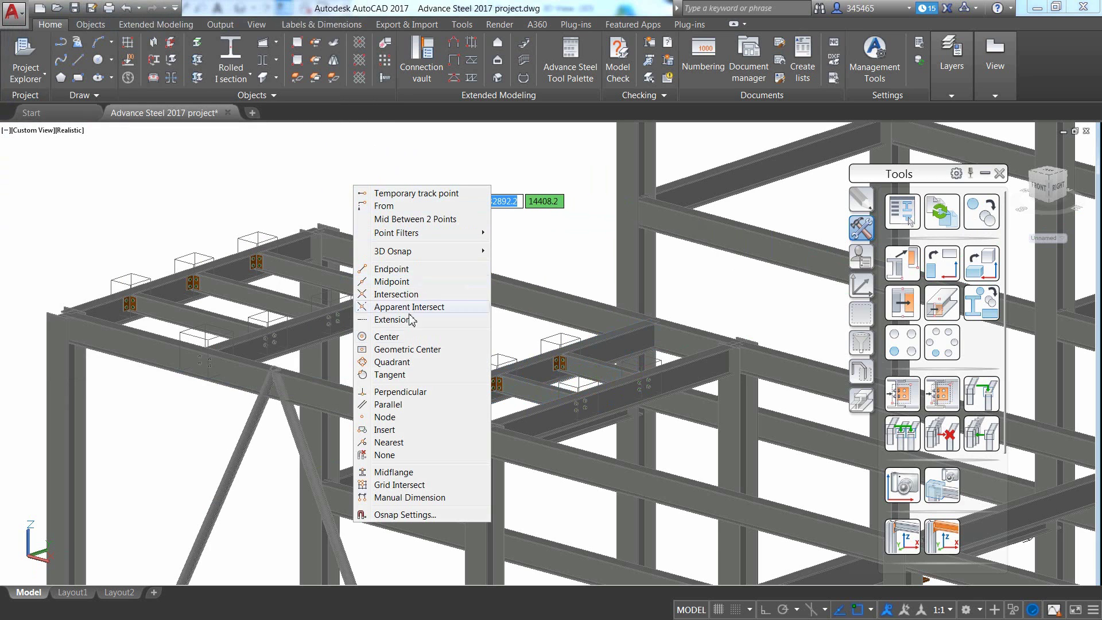
pyautogui.click(384, 417)
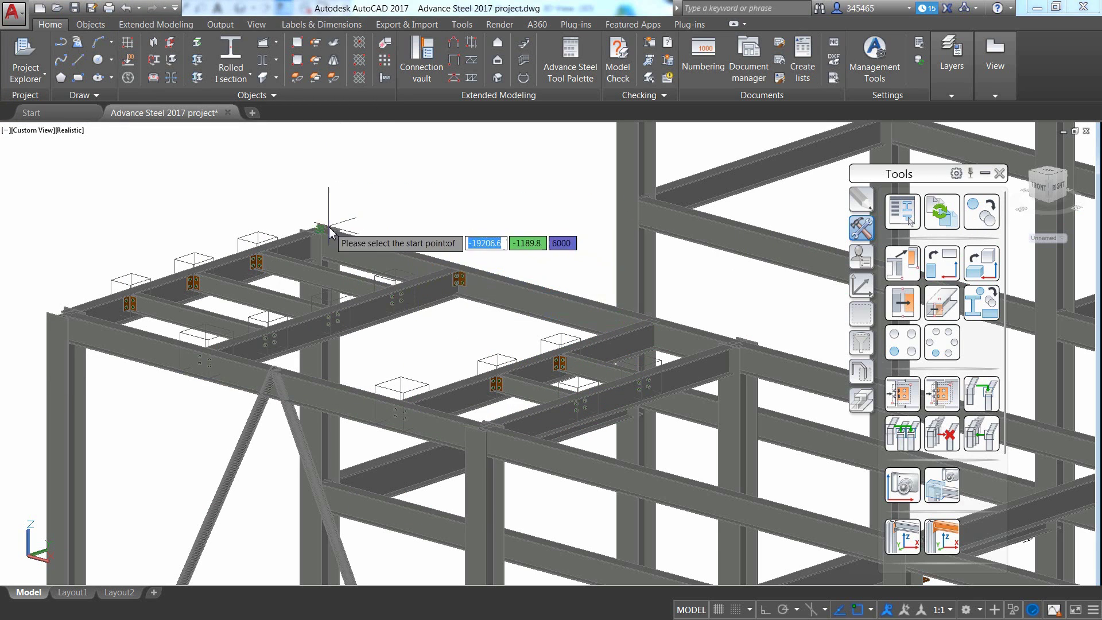
pyautogui.click(741, 333)
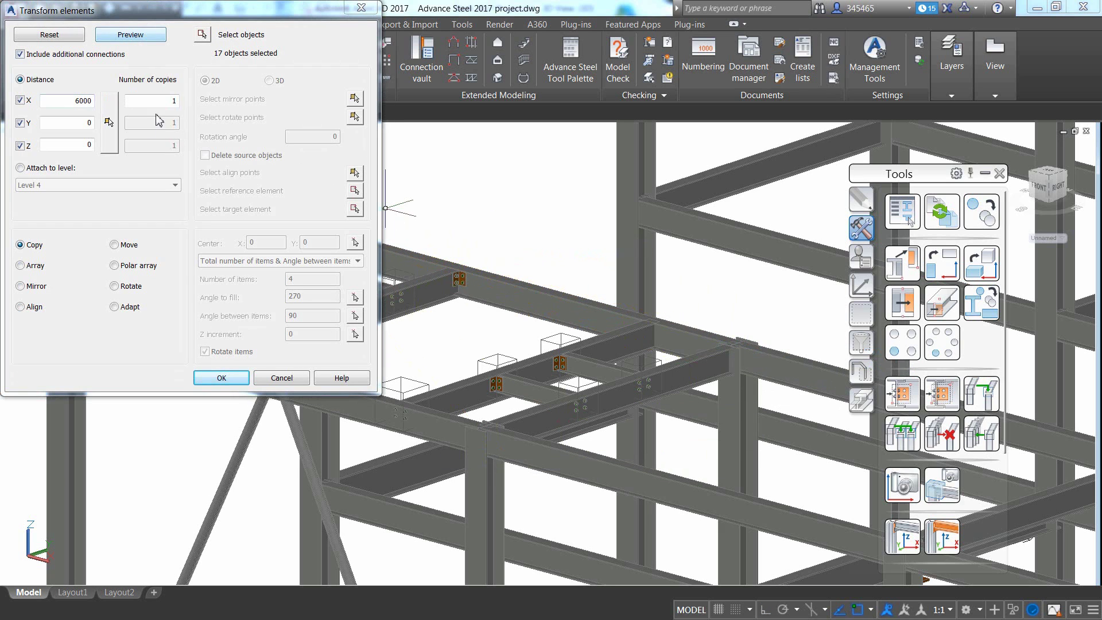
pyautogui.click(228, 379)
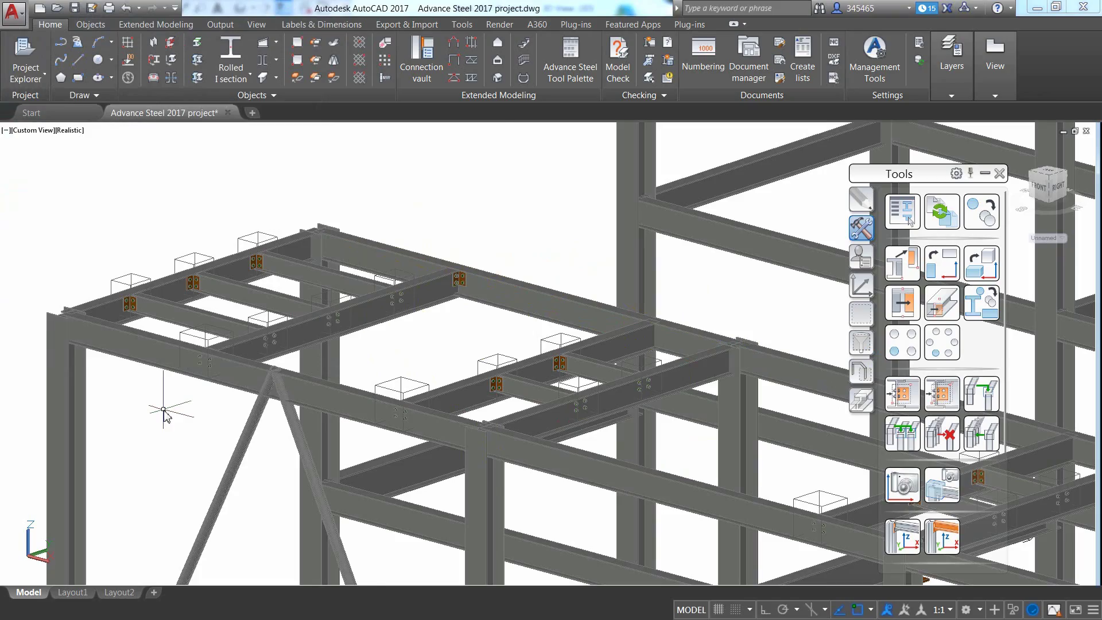
pyautogui.keyDown('shift'); pyautogui.moveTo(164, 410); pyautogui.dragTo(660, 389, button='middle'); pyautogui.keyUp('shift')
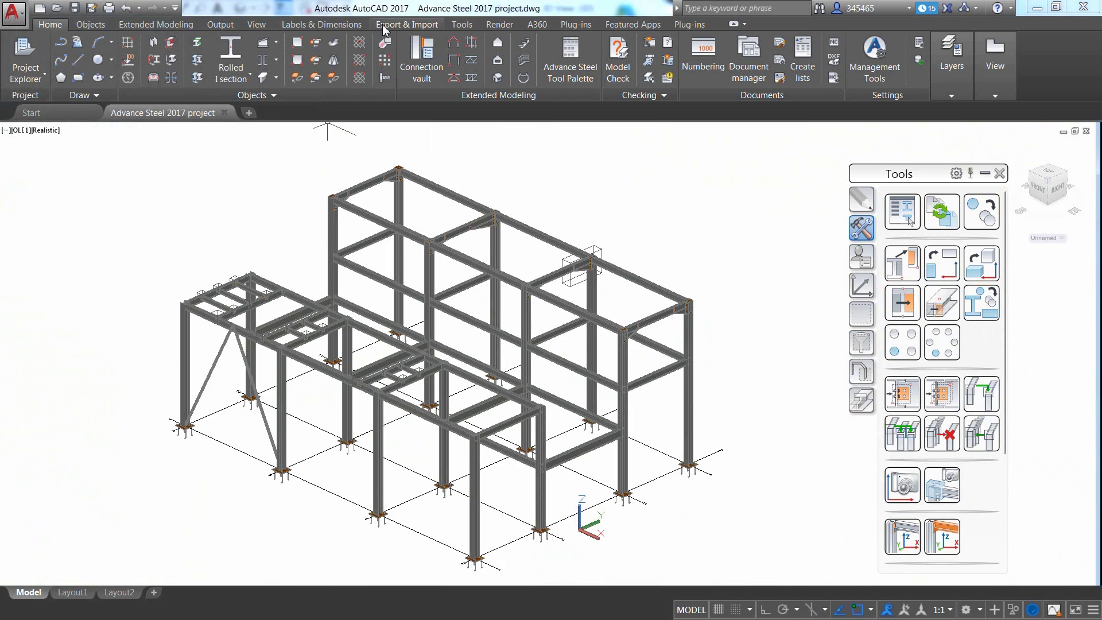
# Export the model as Advance Steel 2017 project - 1.smlx and dismiss the save-model prompt
pyautogui.click(386, 25)
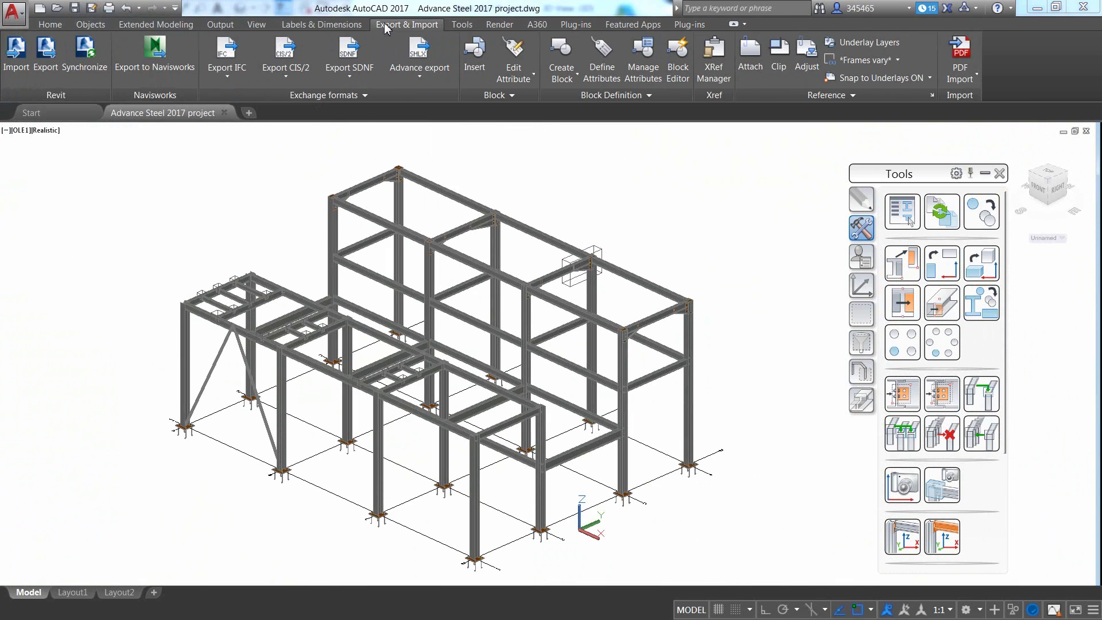
pyautogui.click(44, 58)
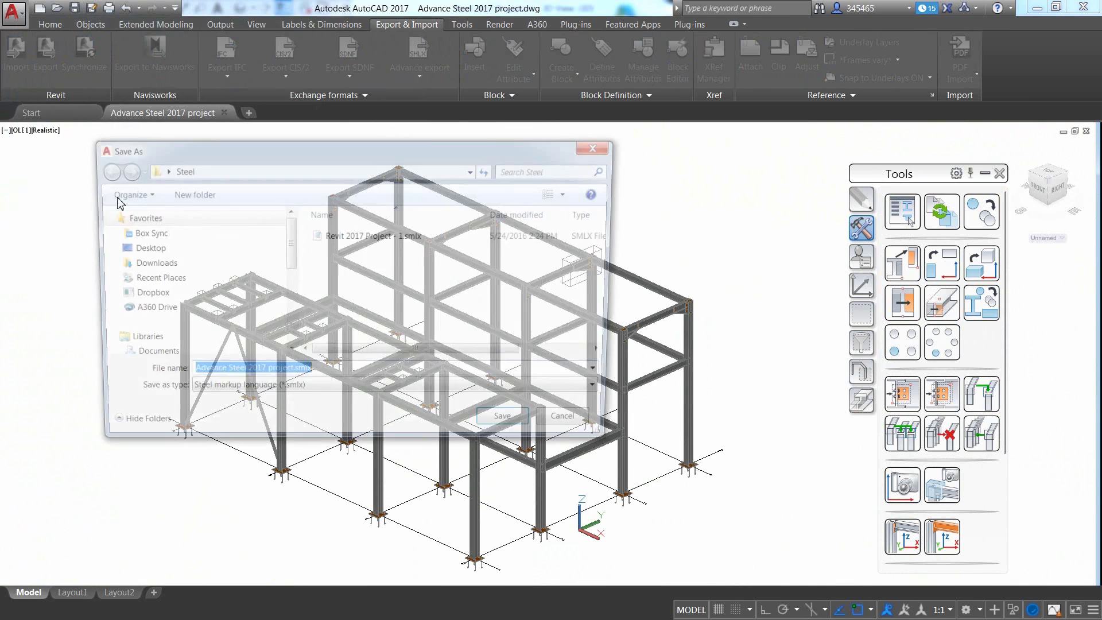
pyautogui.click(292, 376)
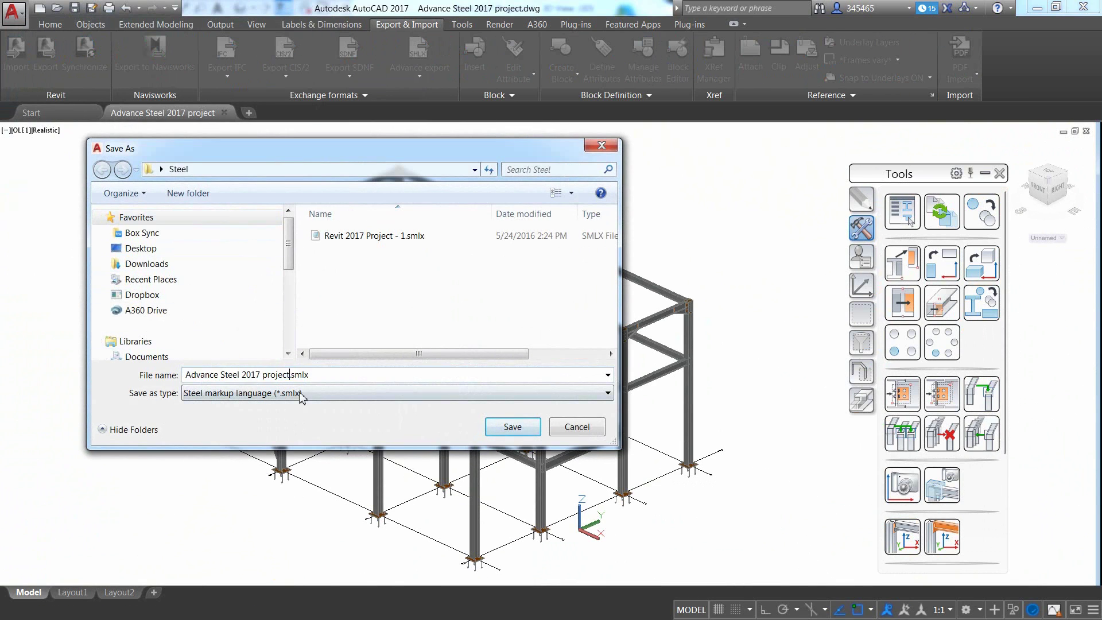
pyautogui.click(513, 428)
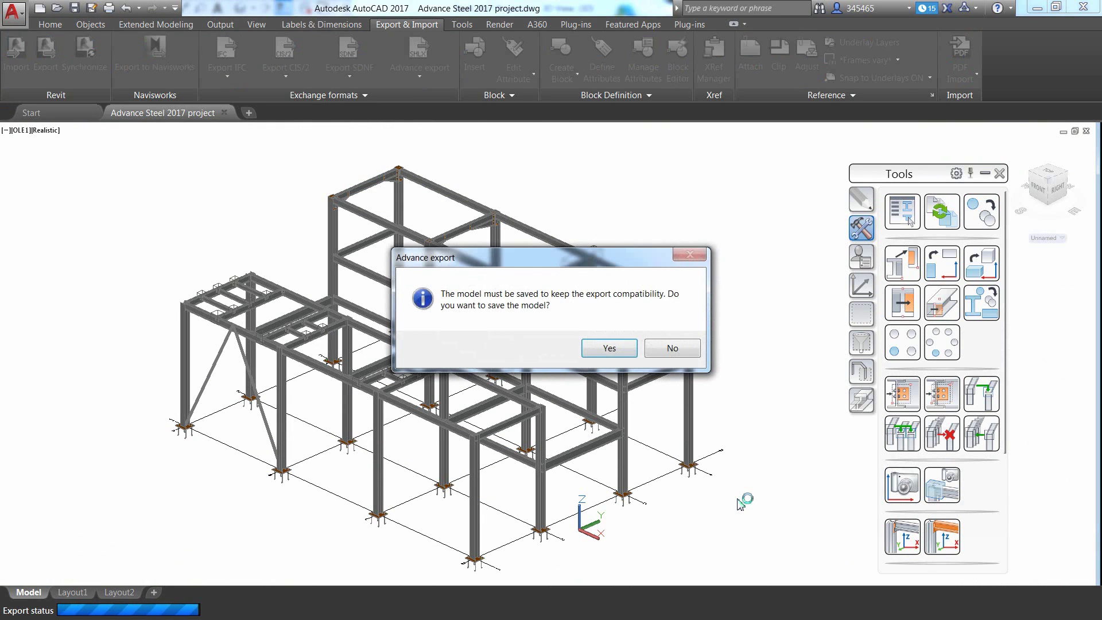
pyautogui.click(609, 348)
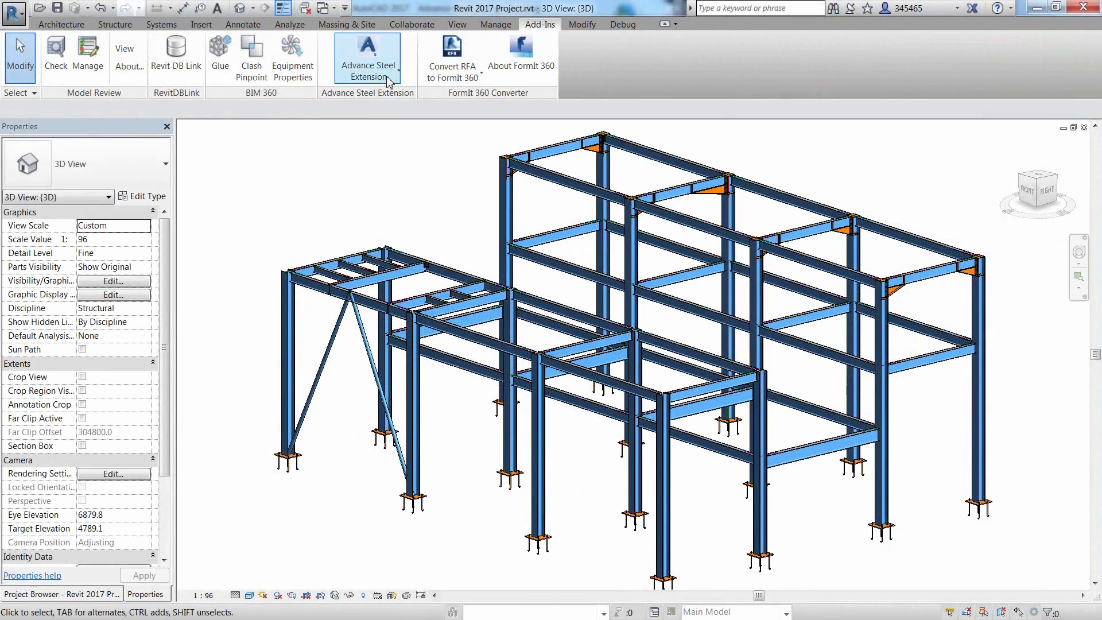
# Load Advance Steel 2017 project - 1.smlx into the Advance Steel synchronisation
pyautogui.click(389, 82)
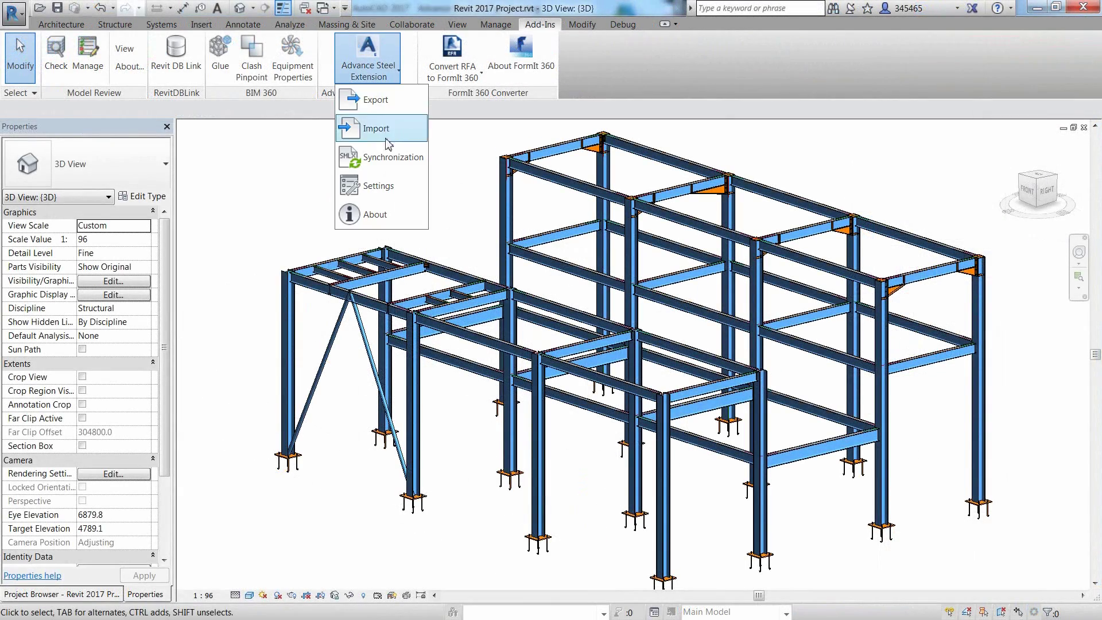
pyautogui.click(399, 163)
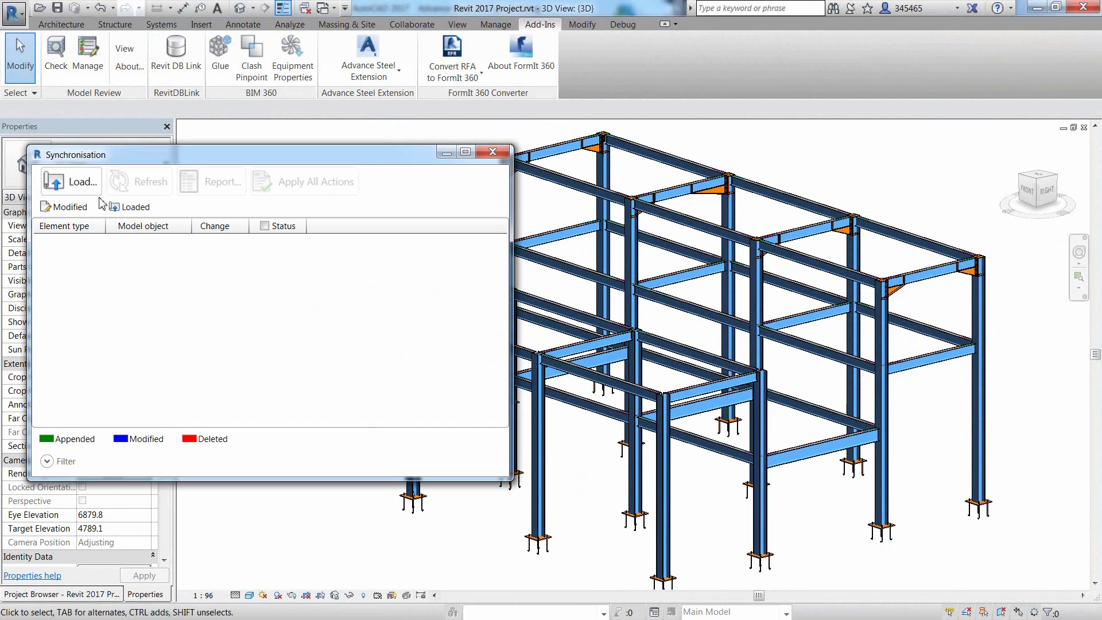
pyautogui.click(88, 193)
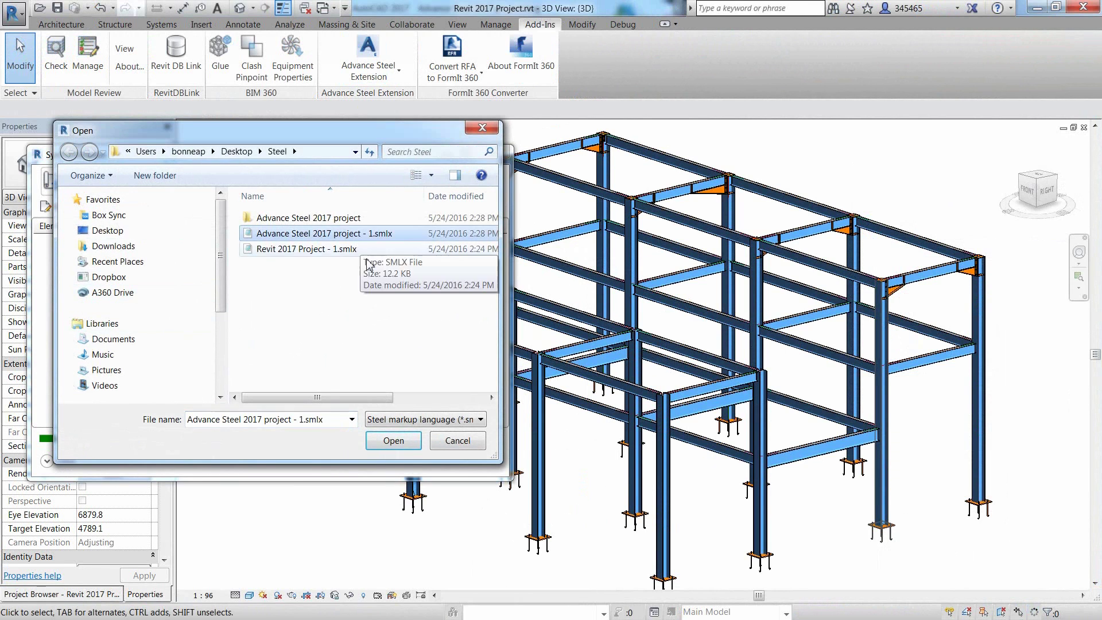
pyautogui.click(400, 445)
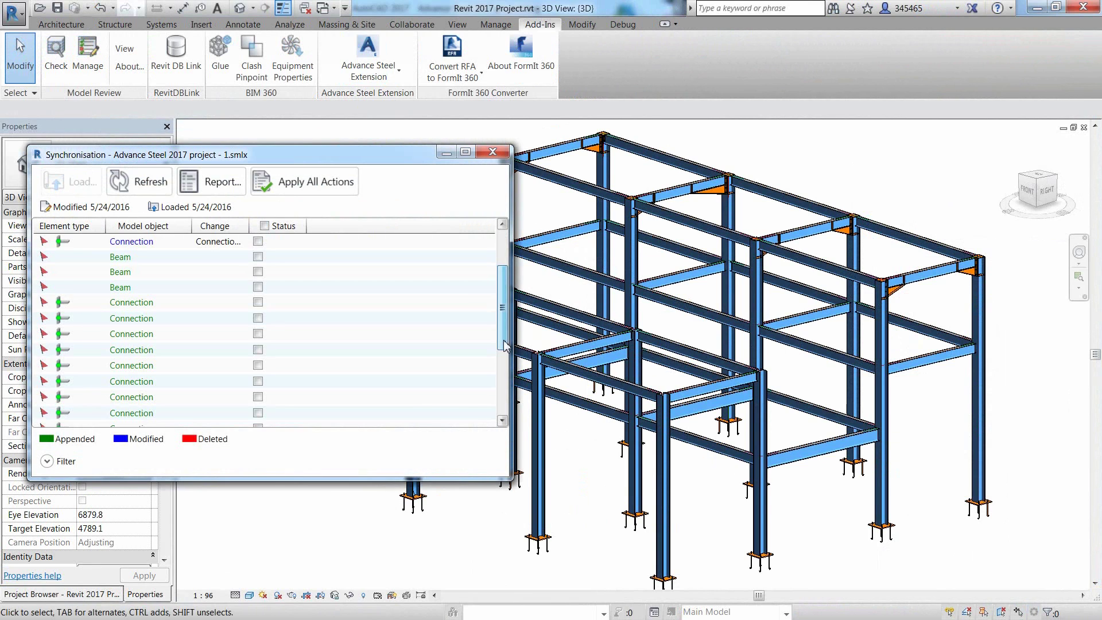
pyautogui.moveTo(507, 310); pyautogui.dragTo(508, 360)
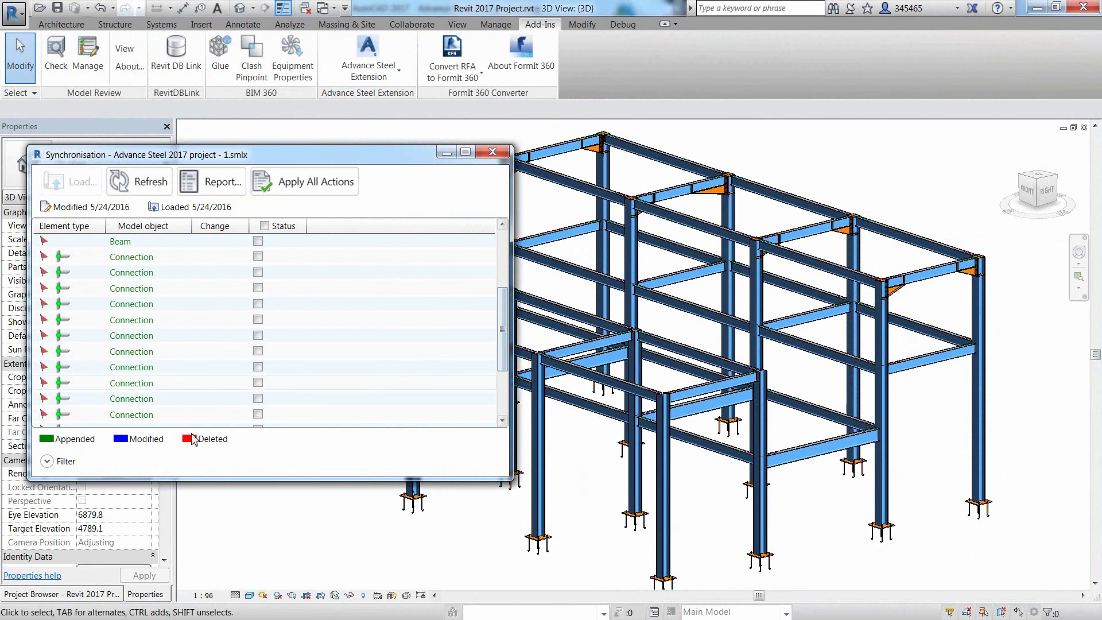
# Filter the change list to show every change, then mark and apply them all
pyautogui.click(47, 462)
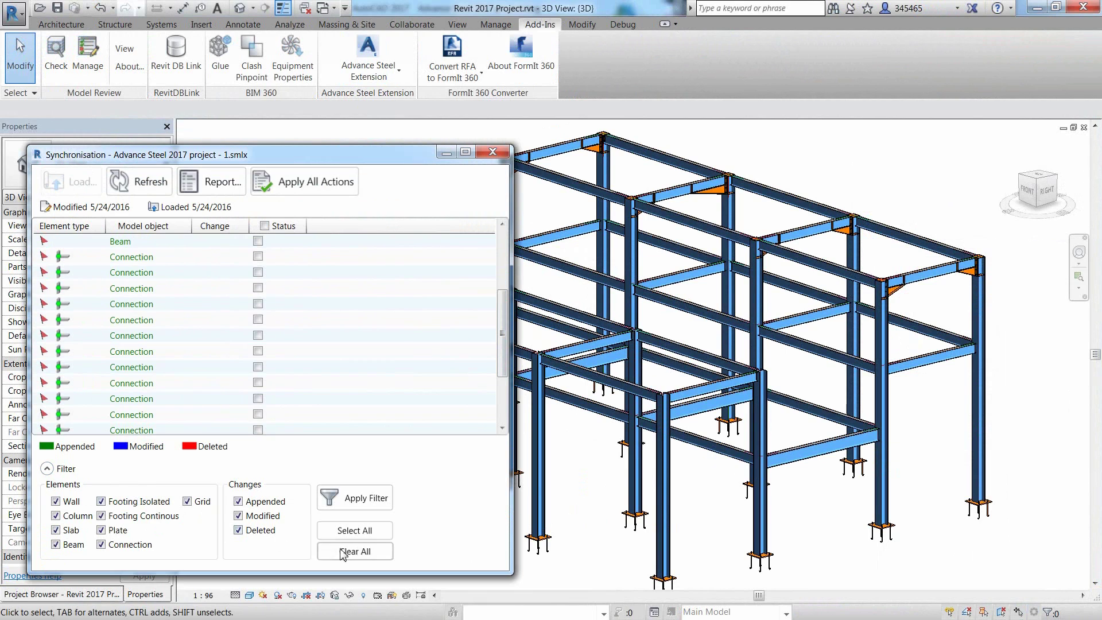
pyautogui.click(101, 544)
pyautogui.click(347, 504)
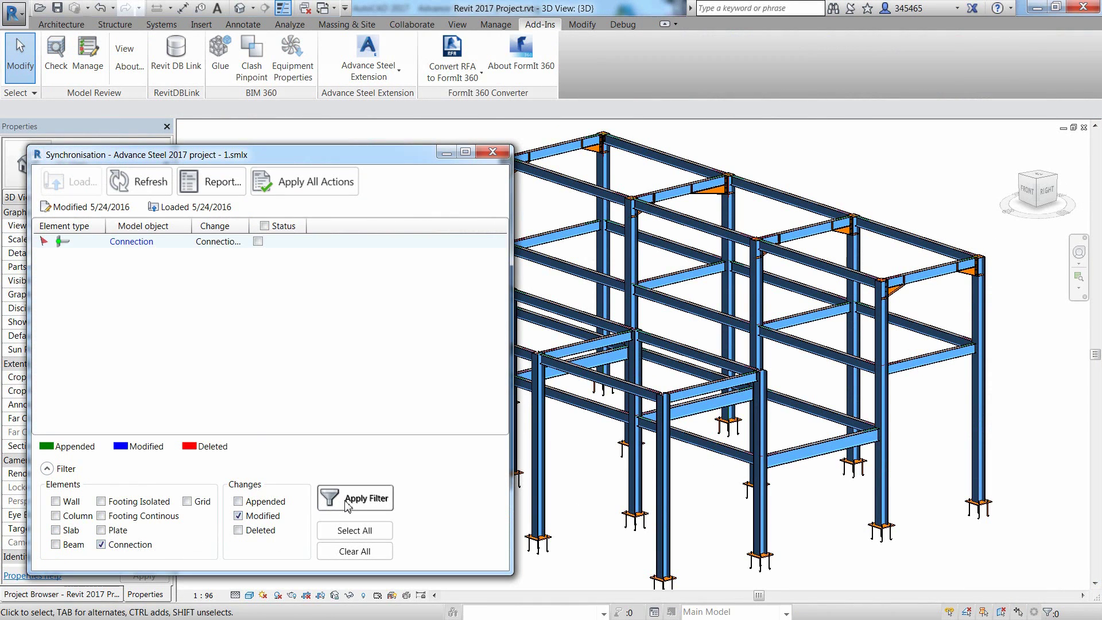
pyautogui.click(355, 530)
pyautogui.click(355, 497)
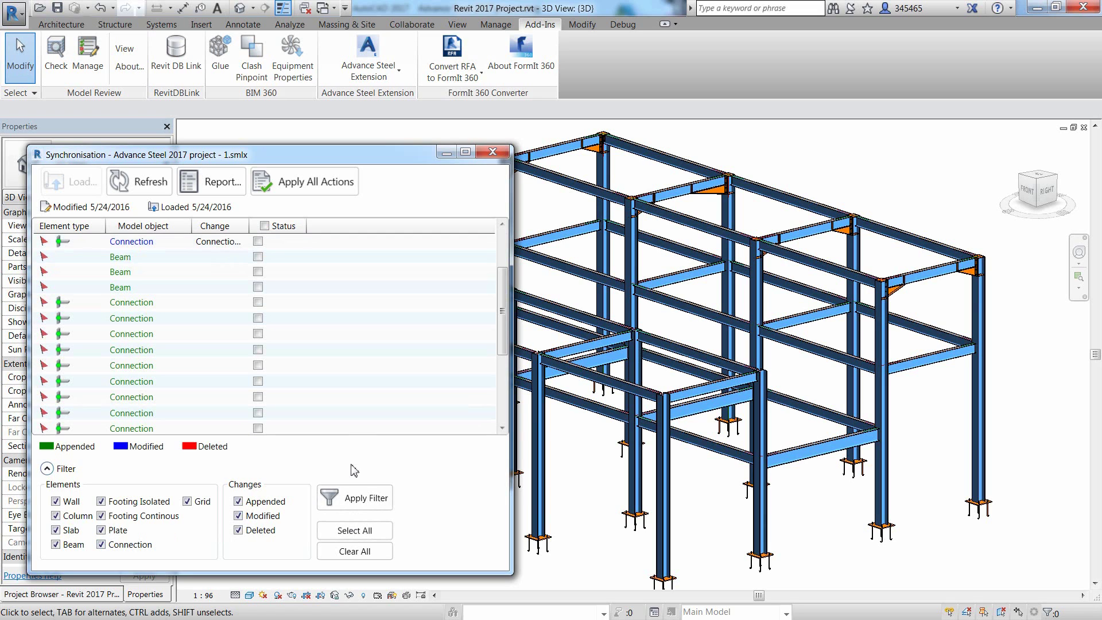
pyautogui.click(264, 225)
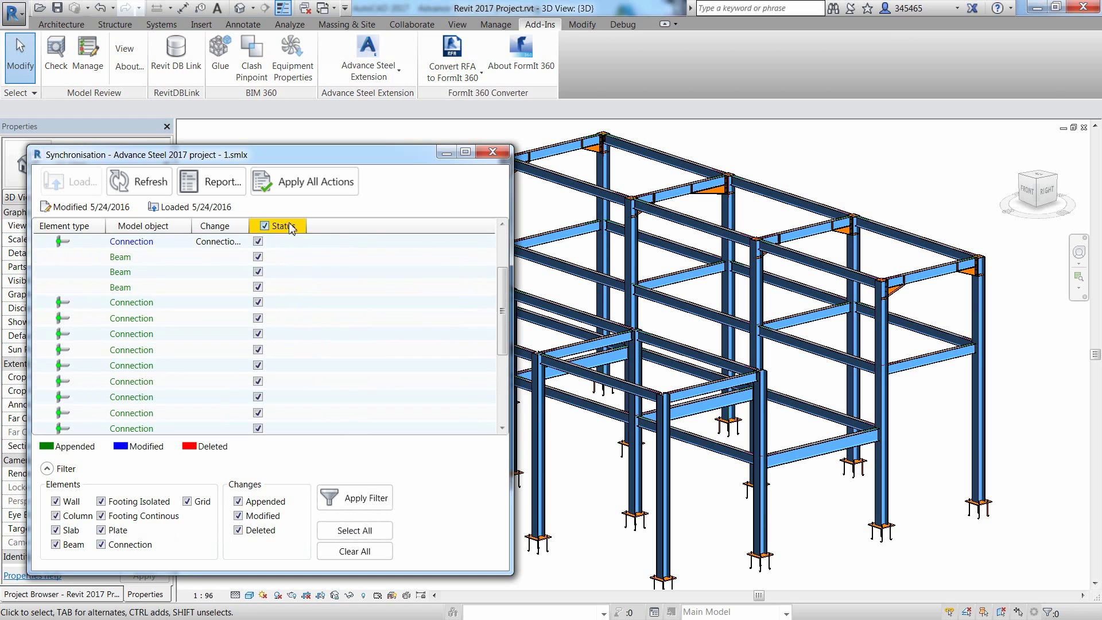
pyautogui.click(319, 185)
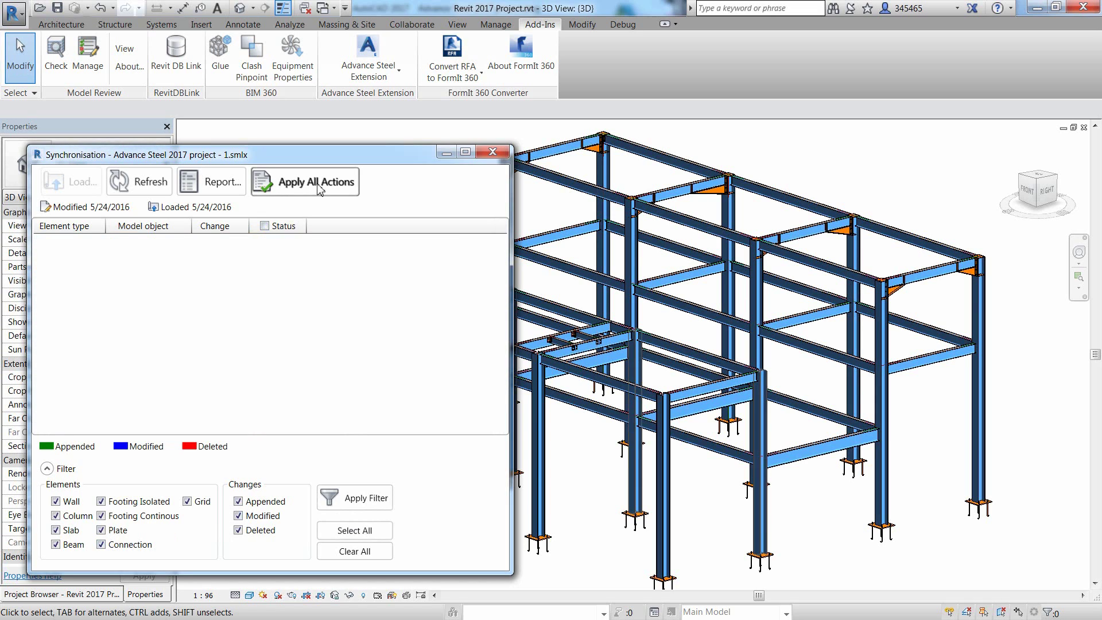
# Close the synchronisation and zoom in on the updated frame
pyautogui.click(492, 152)
pyautogui.scroll(4, 548, 216)
pyautogui.keyDown('shift'); pyautogui.moveTo(536, 330); pyautogui.dragTo(270, 396, button='middle'); pyautogui.keyUp('shift')
pyautogui.scroll(5, 607, 373)
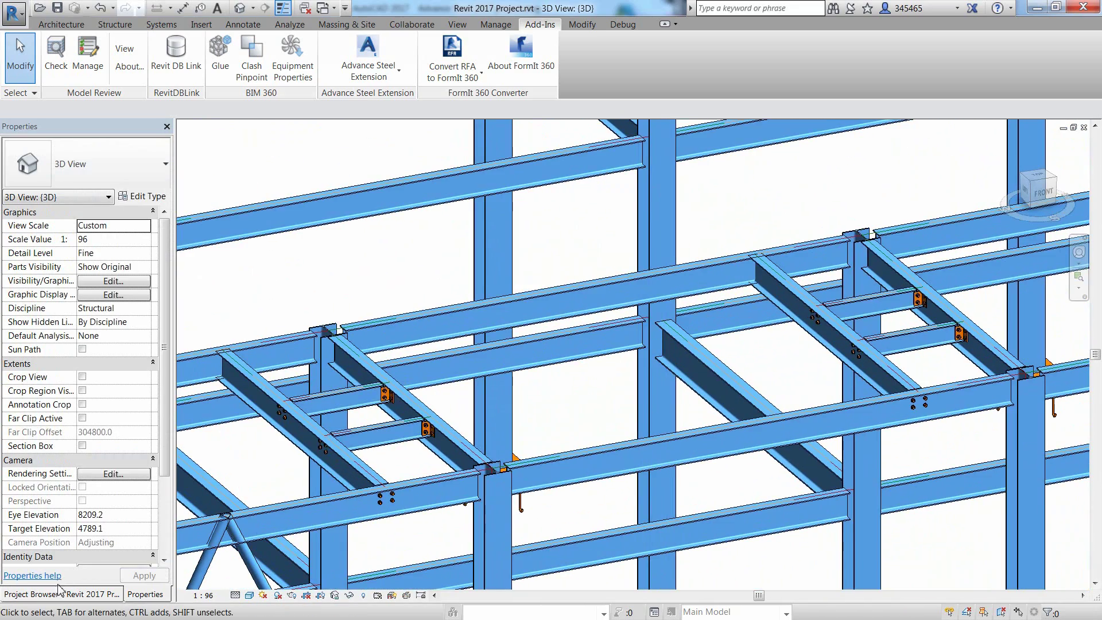
# Move the short lower-bay beam 660 mm up on the Level 3 plan, then return to 3D
pyautogui.click(32, 594)
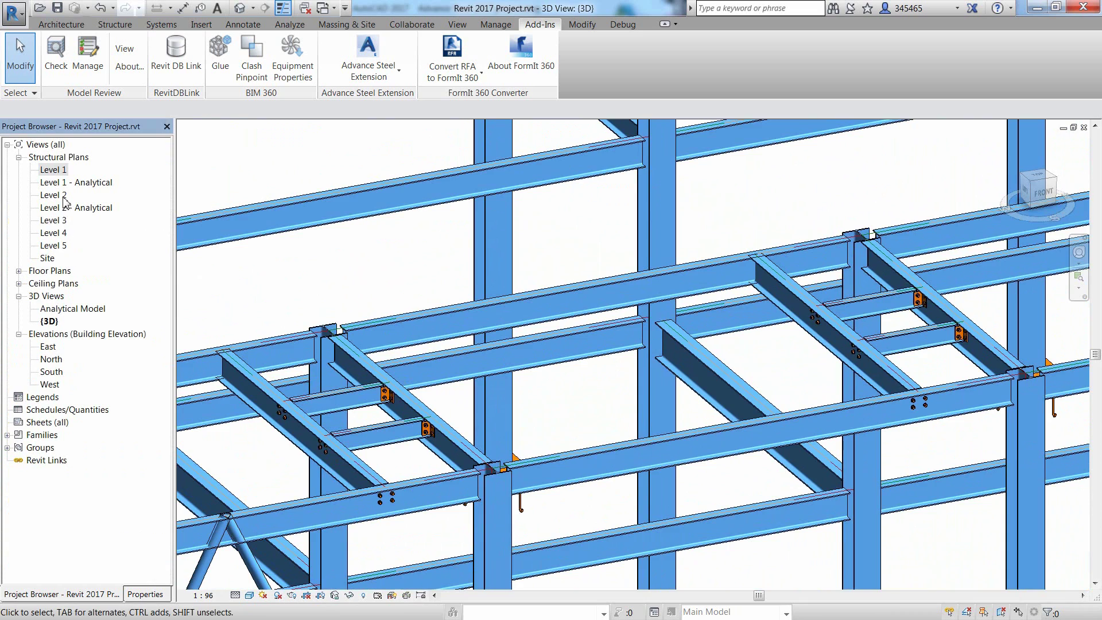
pyautogui.doubleClick(60, 221)
pyautogui.scroll(8, 506, 467)
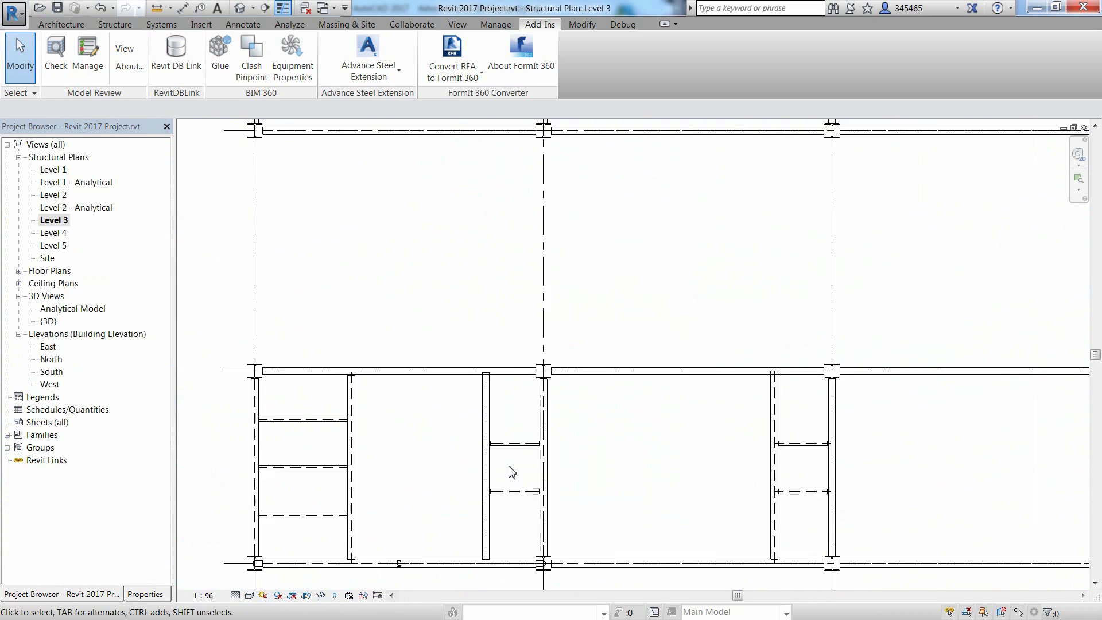
pyautogui.moveTo(323, 330); pyautogui.dragTo(752, 426)
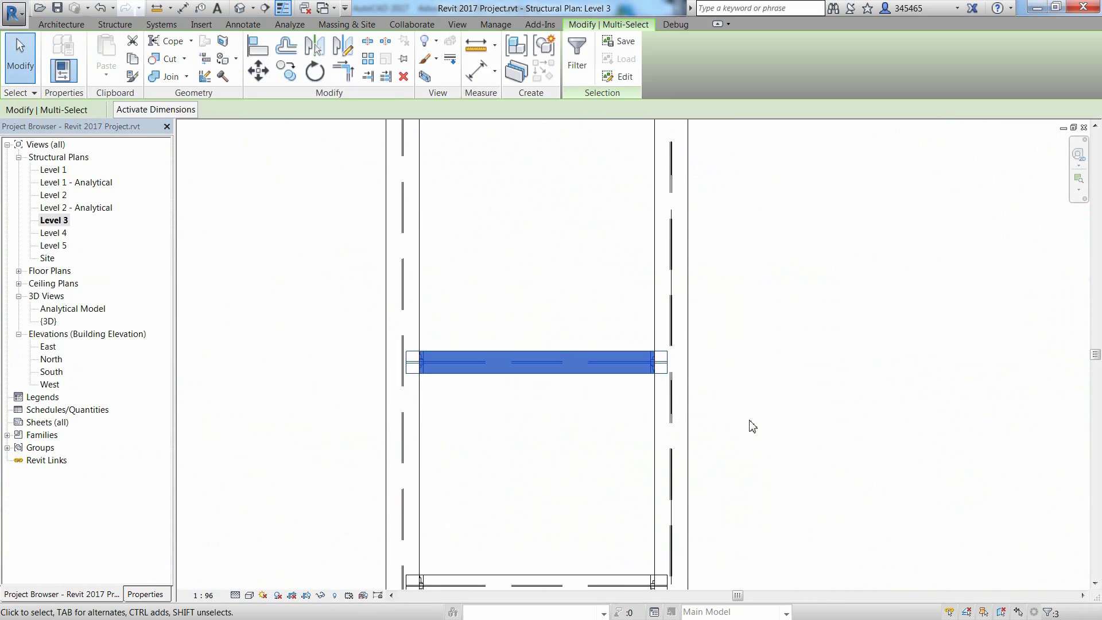
pyautogui.click(258, 71)
pyautogui.click(277, 318)
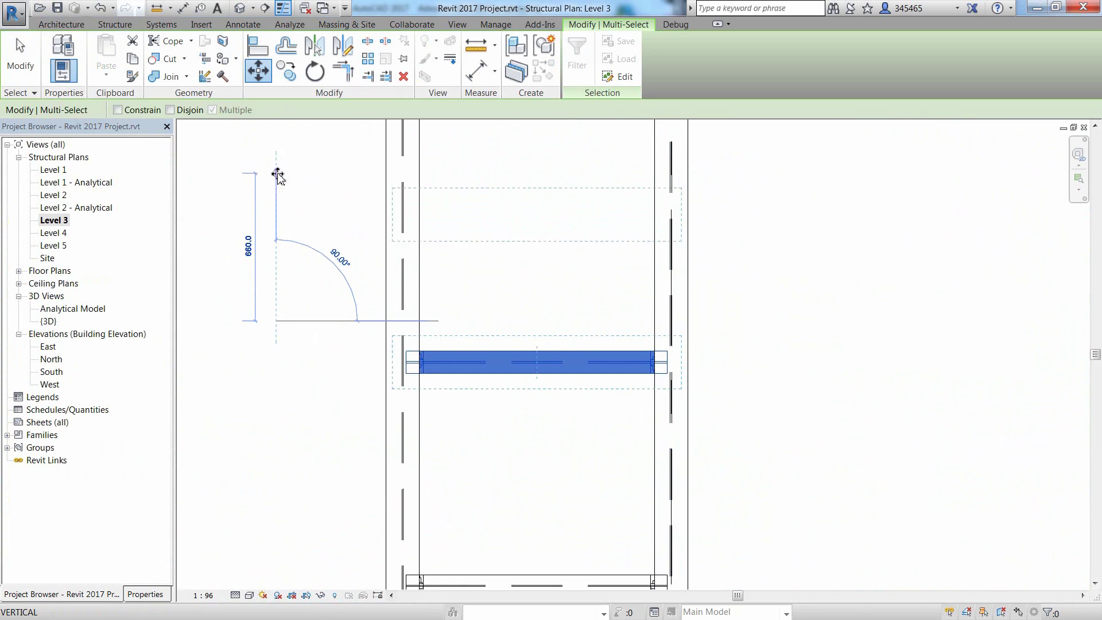
pyautogui.click(277, 145)
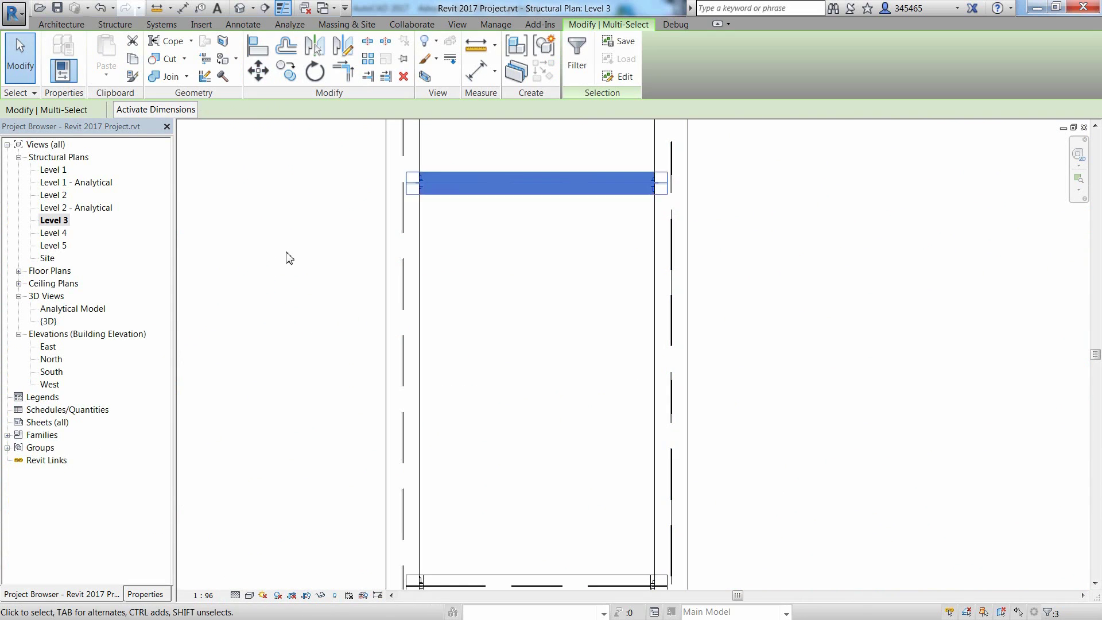
pyautogui.click(529, 332)
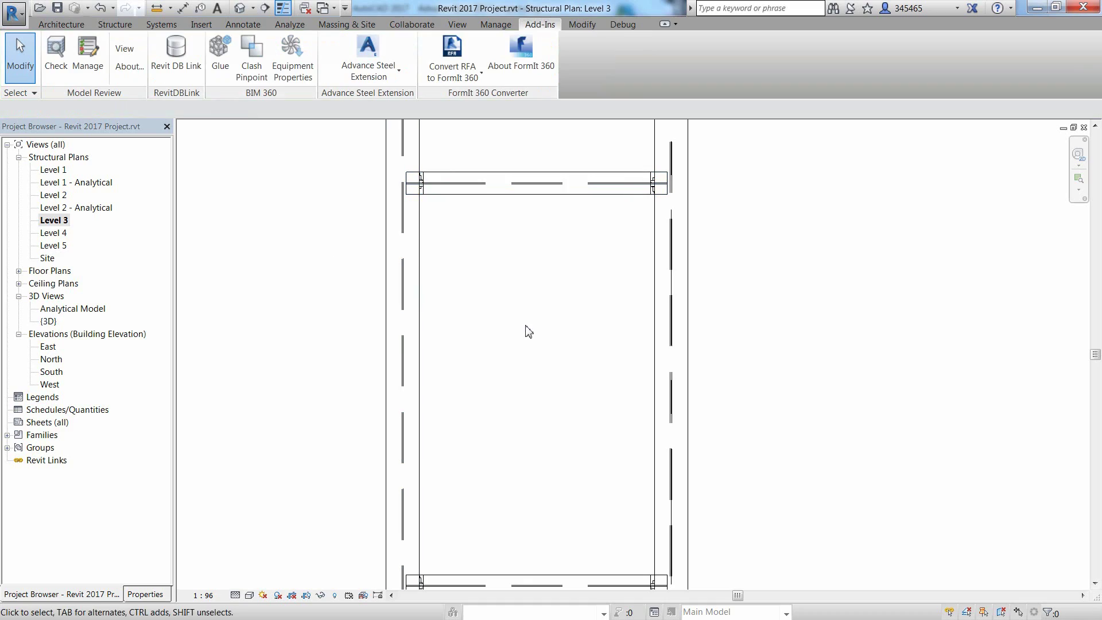
pyautogui.click(240, 8)
pyautogui.keyDown('shift'); pyautogui.moveTo(471, 409); pyautogui.dragTo(586, 258, button='middle'); pyautogui.keyUp('shift')
pyautogui.scroll(3, 591, 254)
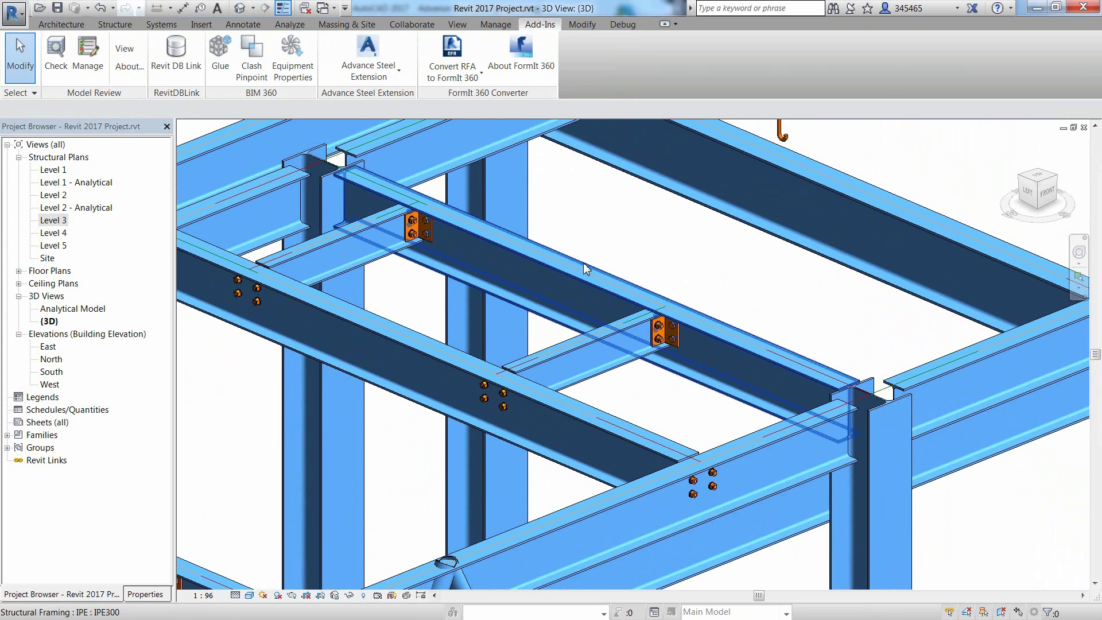
pyautogui.click(583, 263)
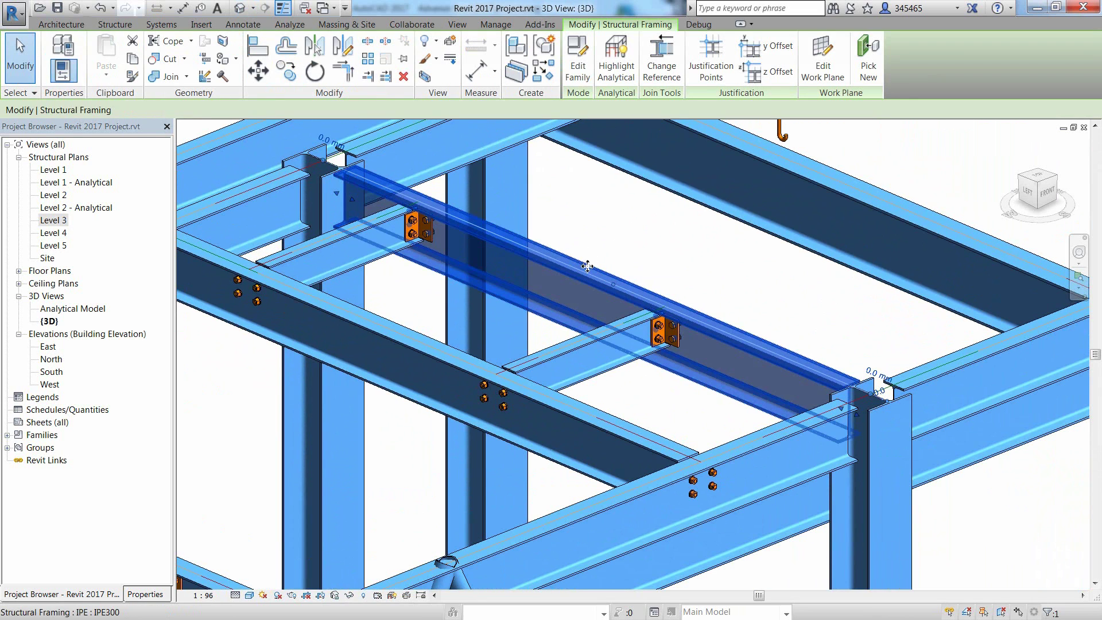
pyautogui.click(349, 595)
pyautogui.click(395, 550)
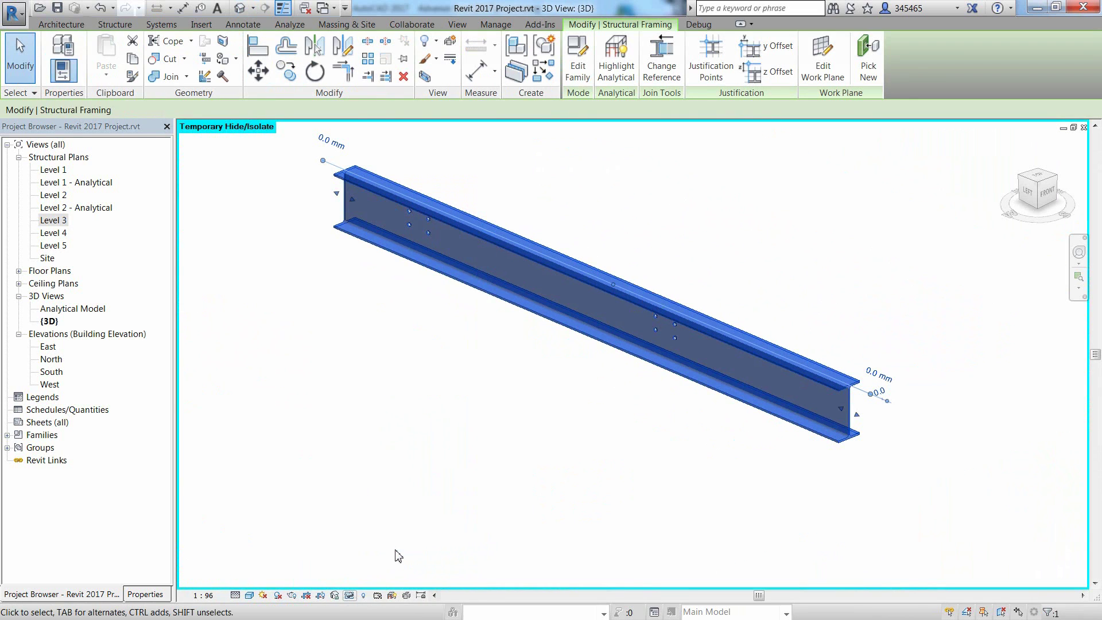
pyautogui.moveTo(510, 402)
pyautogui.keyDown('shift'); pyautogui.mouseDown(button='middle')
pyautogui.moveTo(570, 401)
pyautogui.moveTo(664, 297)
pyautogui.moveTo(664, 320)
pyautogui.moveTo(541, 405)
pyautogui.moveTo(531, 401)
pyautogui.mouseUp(button='middle'); pyautogui.keyUp('shift')
pyautogui.click(349, 595)
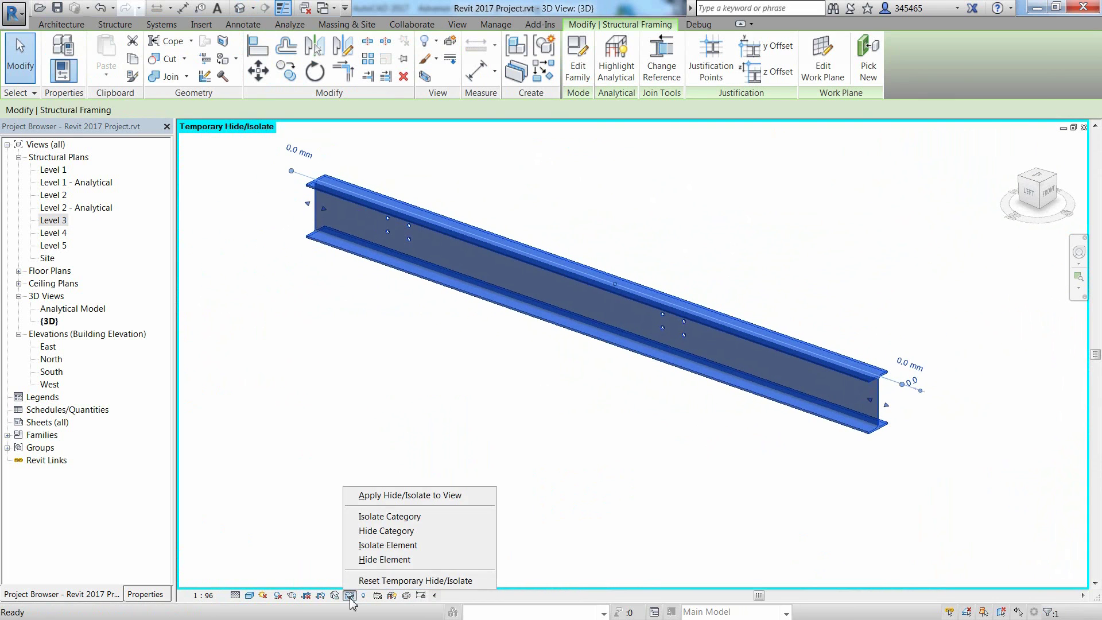
pyautogui.click(390, 581)
pyautogui.scroll(-8, 455, 502)
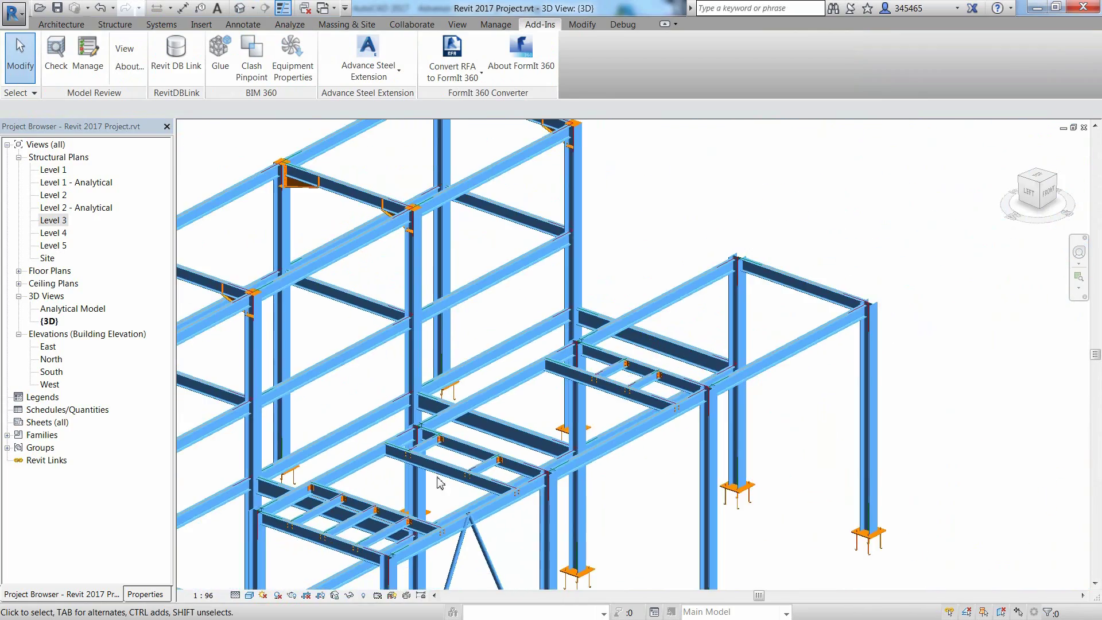
pyautogui.keyDown('shift'); pyautogui.moveTo(455, 502); pyautogui.dragTo(933, 316, button='middle'); pyautogui.keyUp('shift')
# Check the haunched knee connection's parameters, then set its Approval Status to Approved in Properties
pyautogui.scroll(-2, 933, 316)
pyautogui.click(495, 243)
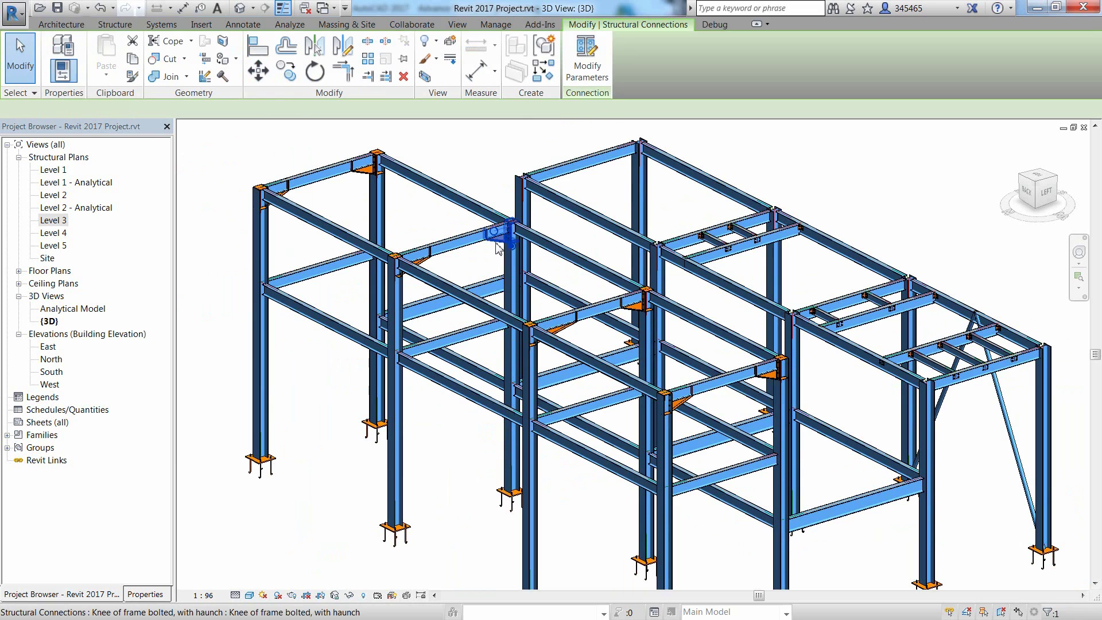
pyautogui.click(588, 68)
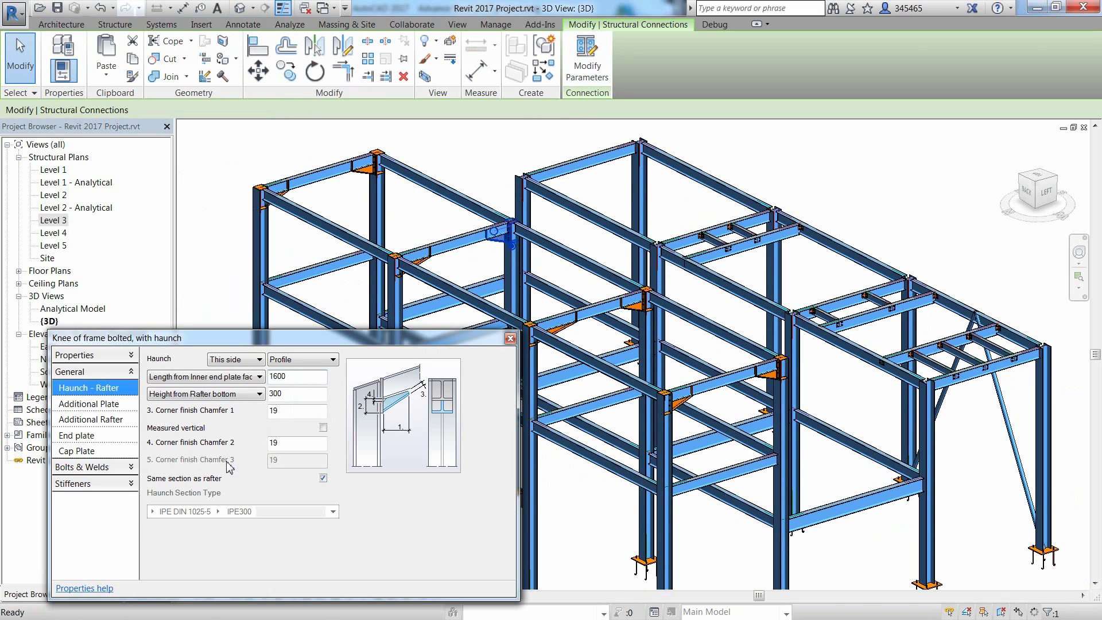
pyautogui.click(510, 339)
pyautogui.click(145, 594)
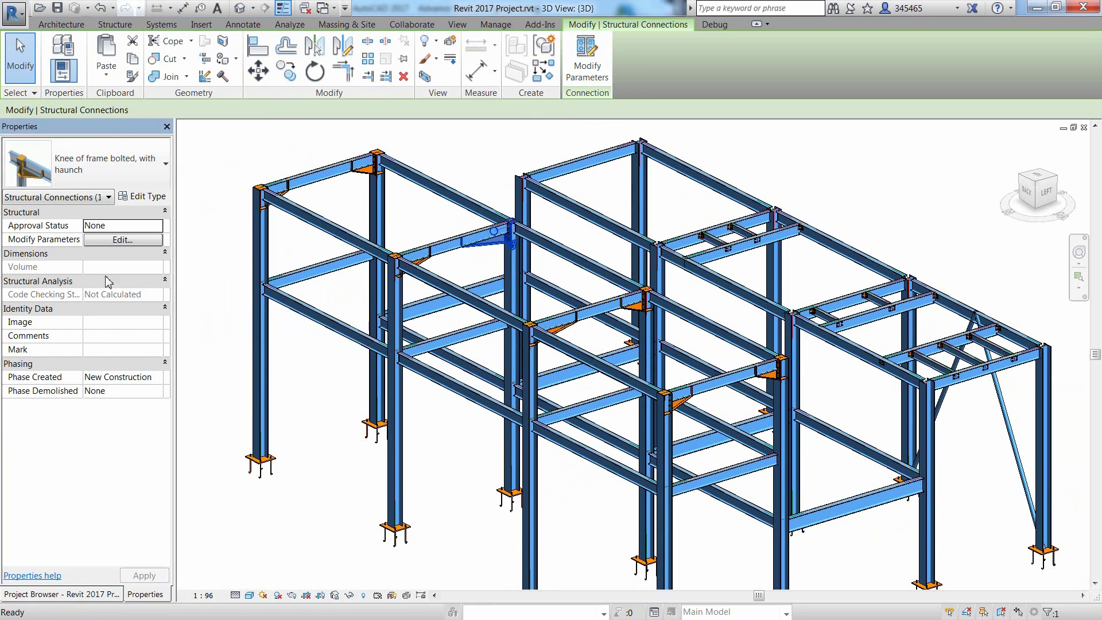
pyautogui.click(138, 226)
pyautogui.click(157, 226)
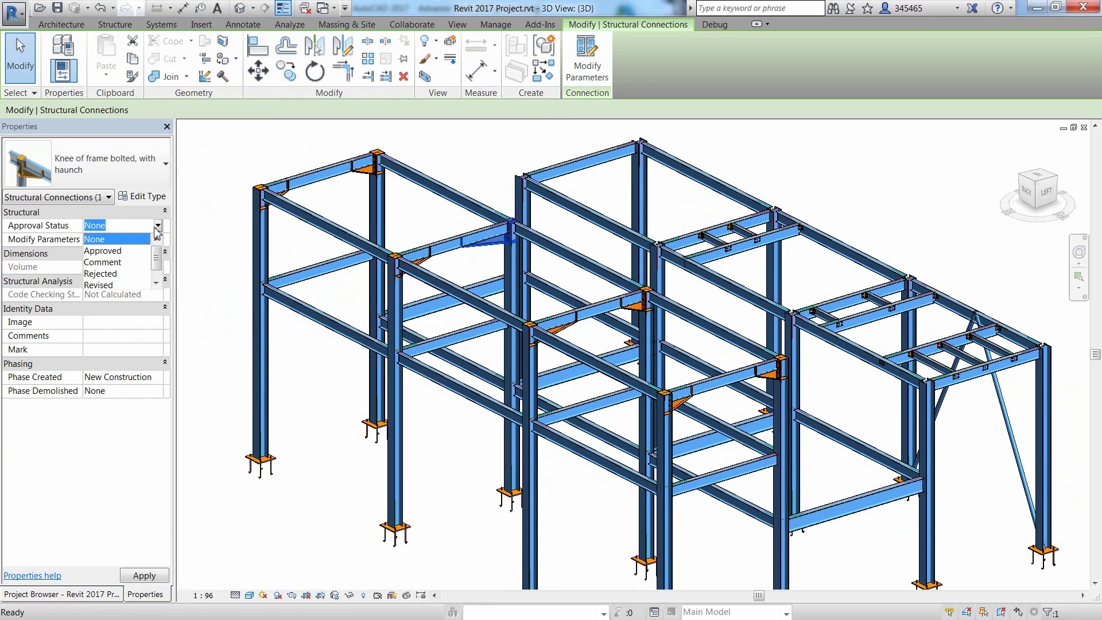
pyautogui.click(114, 251)
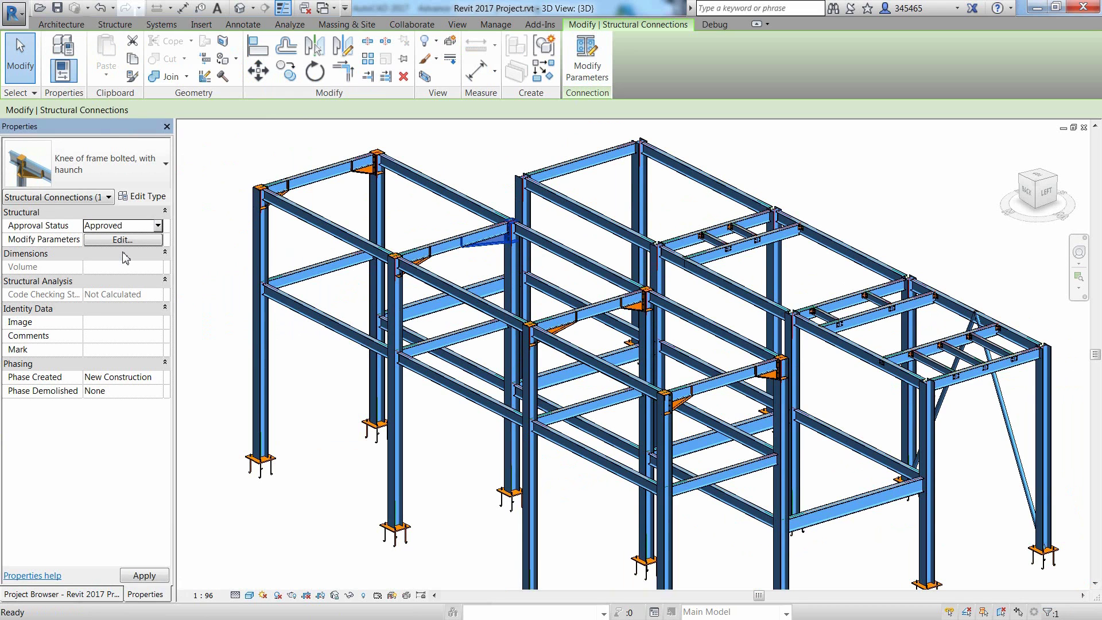
pyautogui.click(406, 209)
# Export the frame through the Advance Steel Extension with the US library as 'Revit 2017 Project - 2.smlx'
pyautogui.click(395, 80)
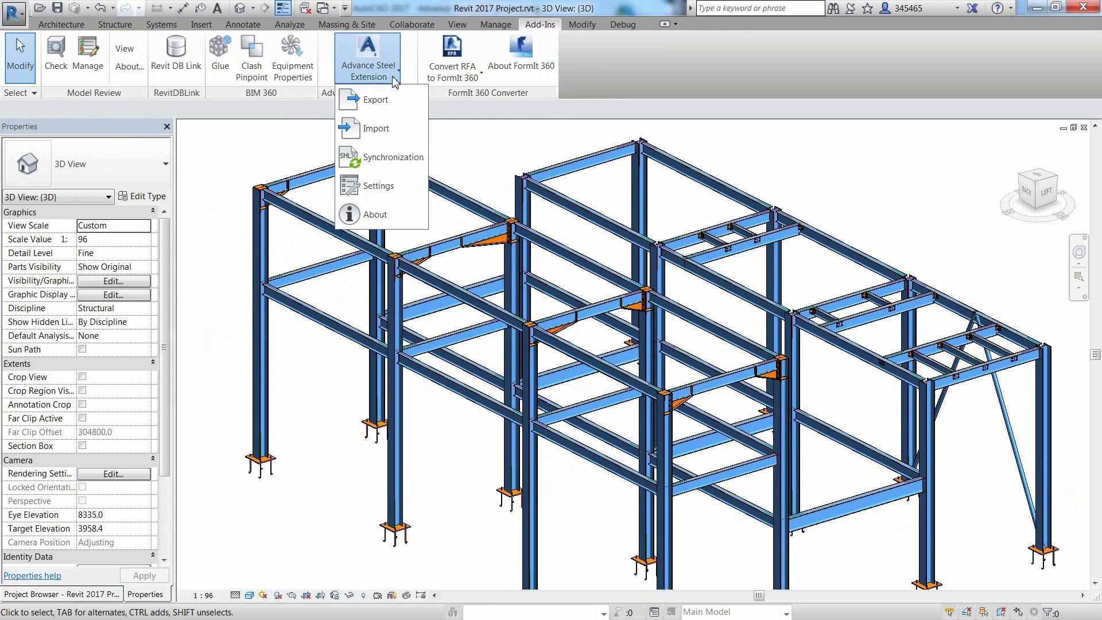
pyautogui.click(392, 104)
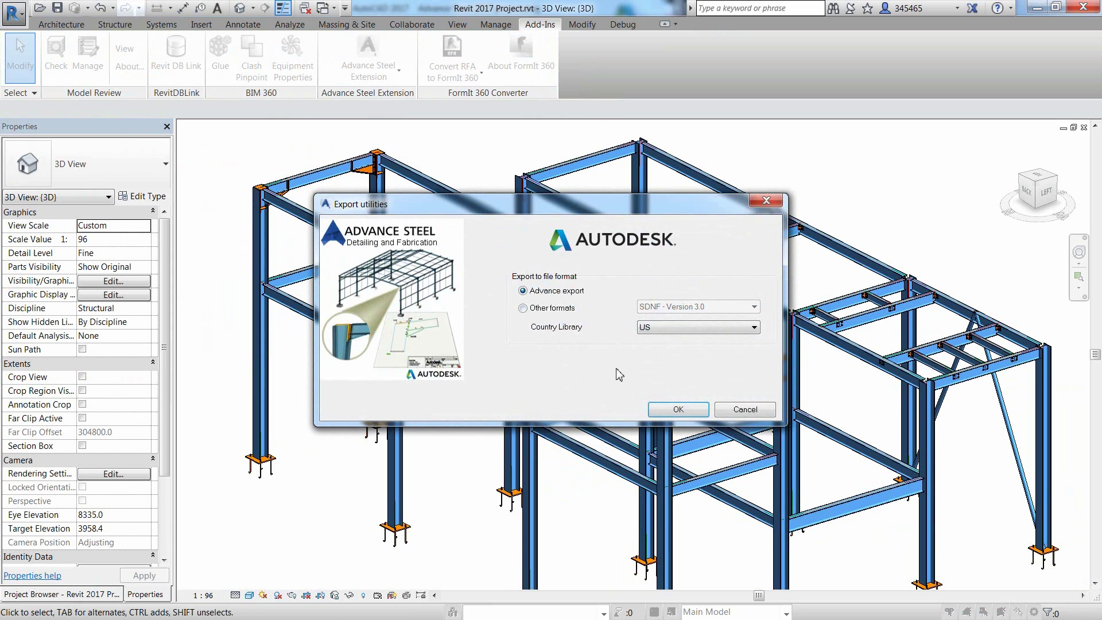
pyautogui.click(668, 410)
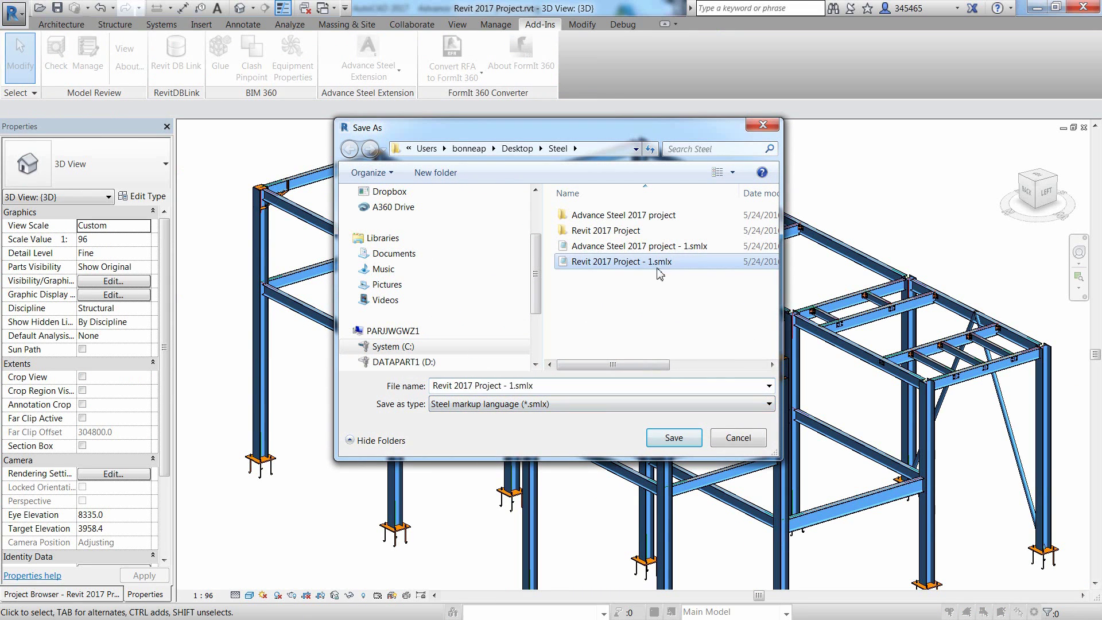
pyautogui.click(515, 388)
pyautogui.click(515, 389)
pyautogui.press('BackSpace')
pyautogui.write('2')
pyautogui.click(673, 438)
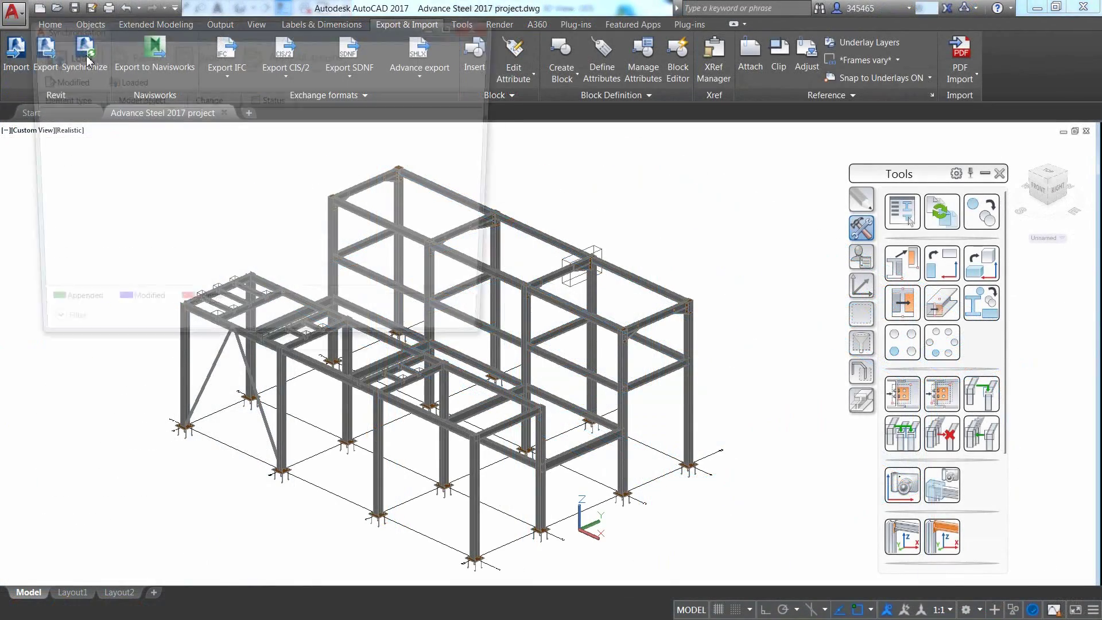
# Synchronise with 'Revit 2017 Project - 2.smlx', applying both the beam and connection changes
pyautogui.click(78, 57)
pyautogui.click(330, 161)
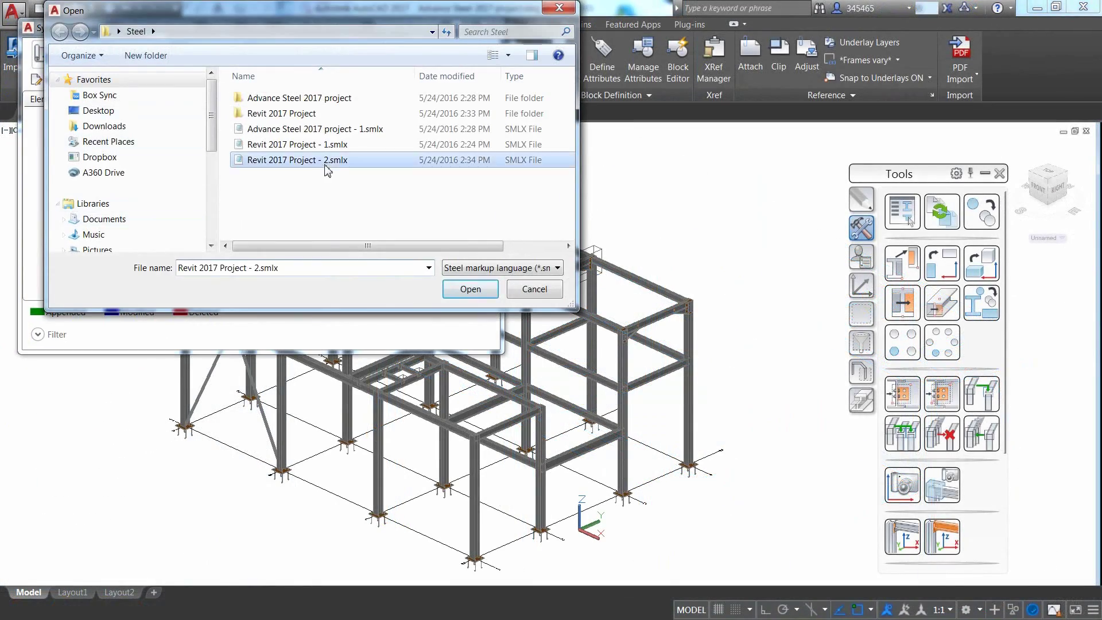
pyautogui.click(474, 293)
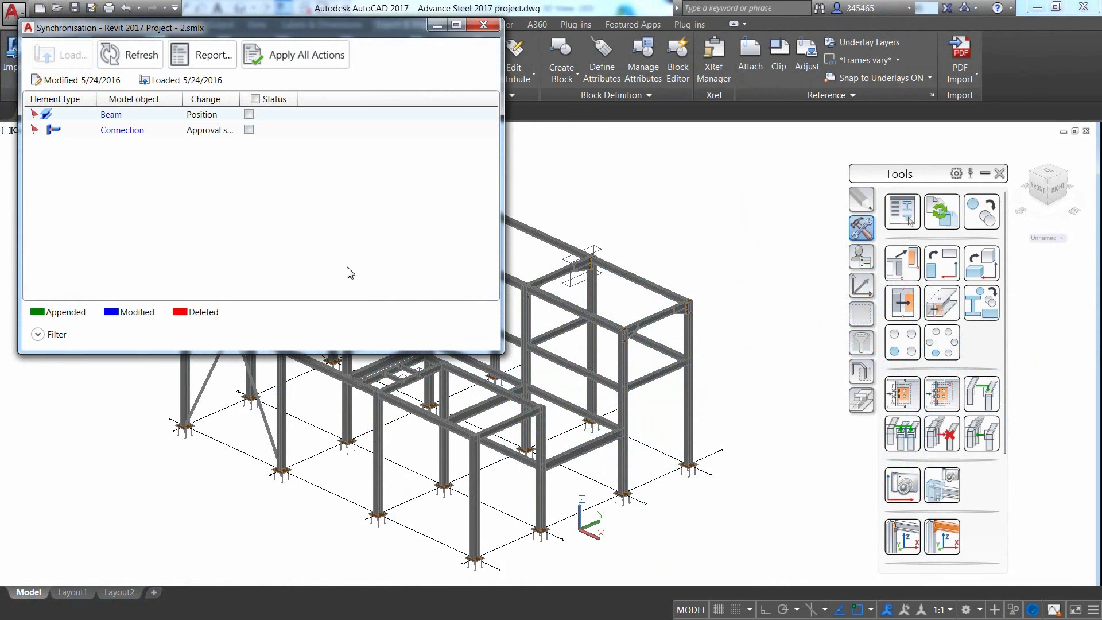
pyautogui.moveTo(239, 99); pyautogui.dragTo(372, 99)
pyautogui.click(386, 99)
pyautogui.click(317, 62)
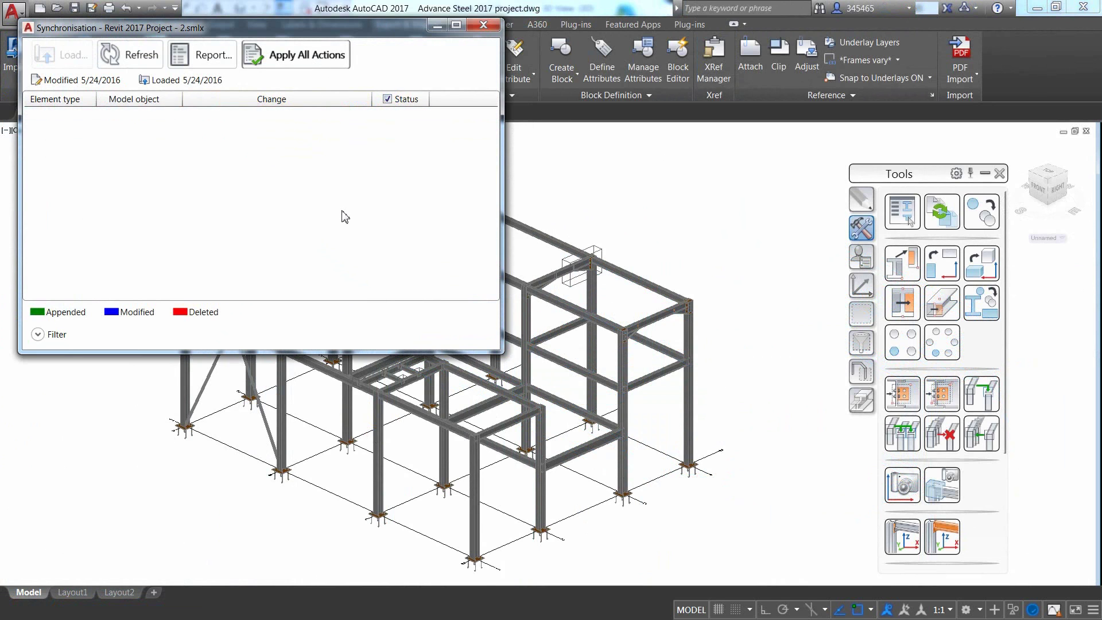
pyautogui.click(483, 25)
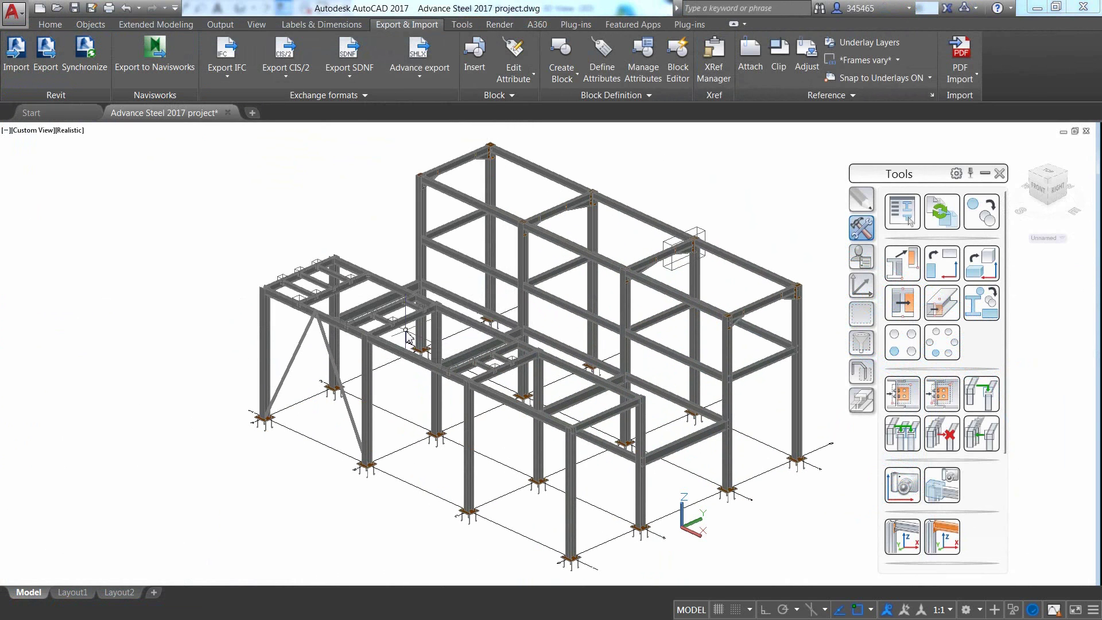
# Inspect the knee joint's Haunch - Rafter settings in Advance Joint Properties
pyautogui.scroll(6, 449, 295)
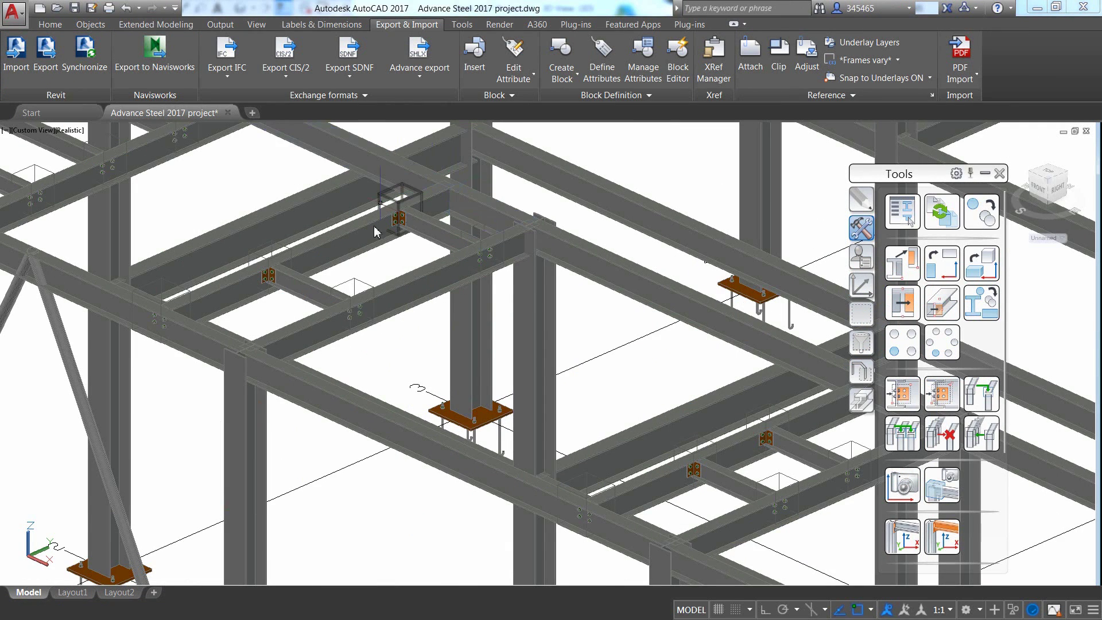
pyautogui.scroll(-3, 516, 270)
pyautogui.click(517, 268)
pyautogui.rightClick(568, 285)
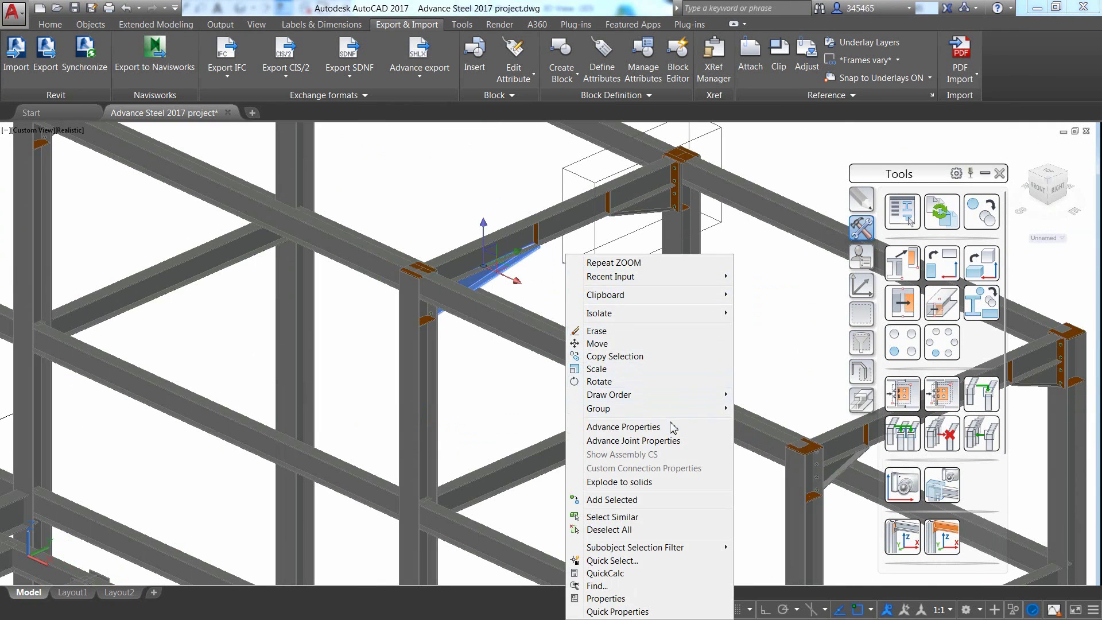
pyautogui.click(631, 440)
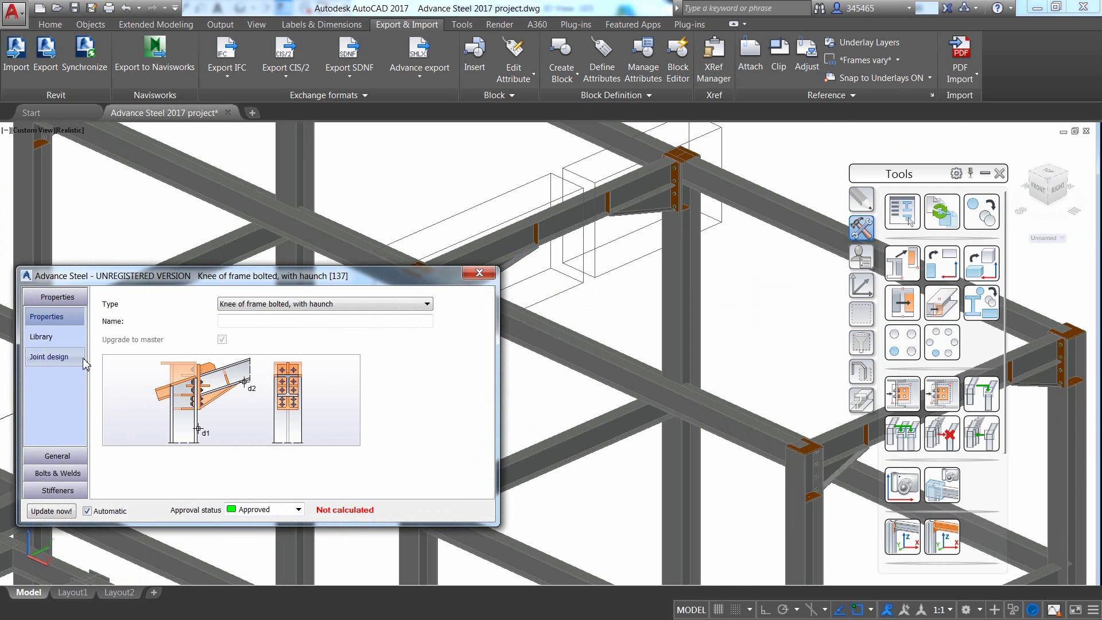
pyautogui.click(57, 455)
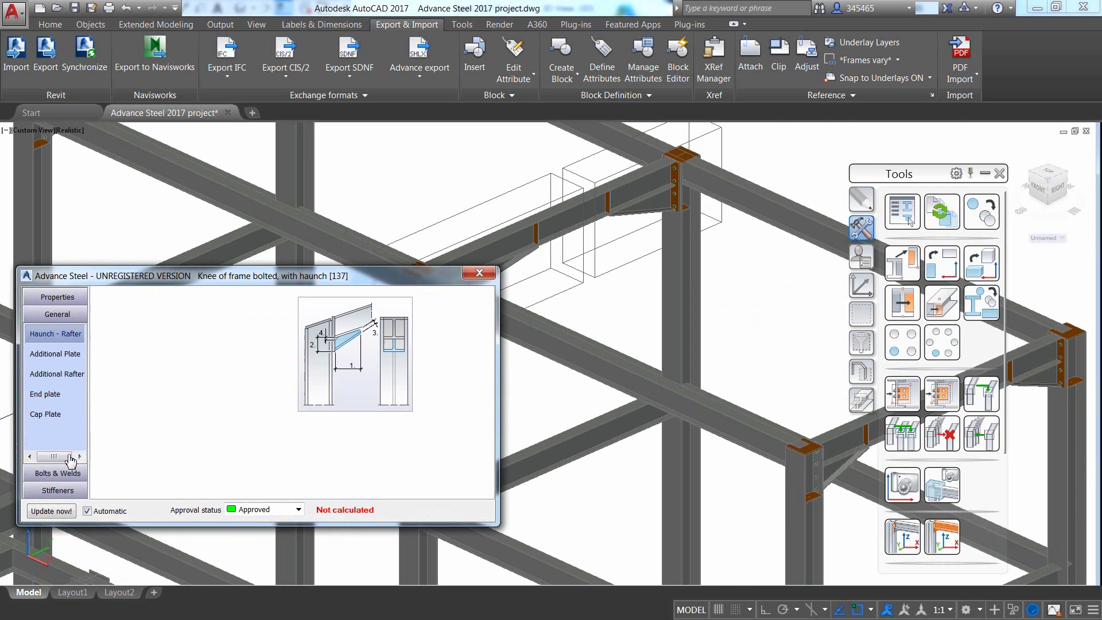
pyautogui.click(480, 272)
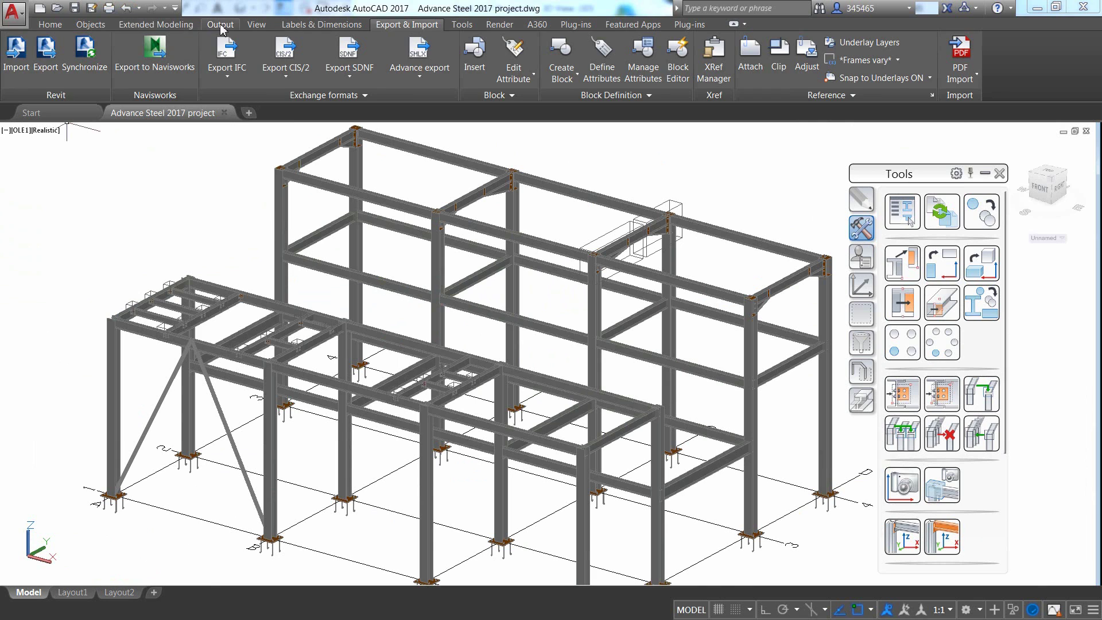
# Run numbering using SP: 1000,1001...;MP:1,2,3 for both single parts and assemblies
pyautogui.click(221, 25)
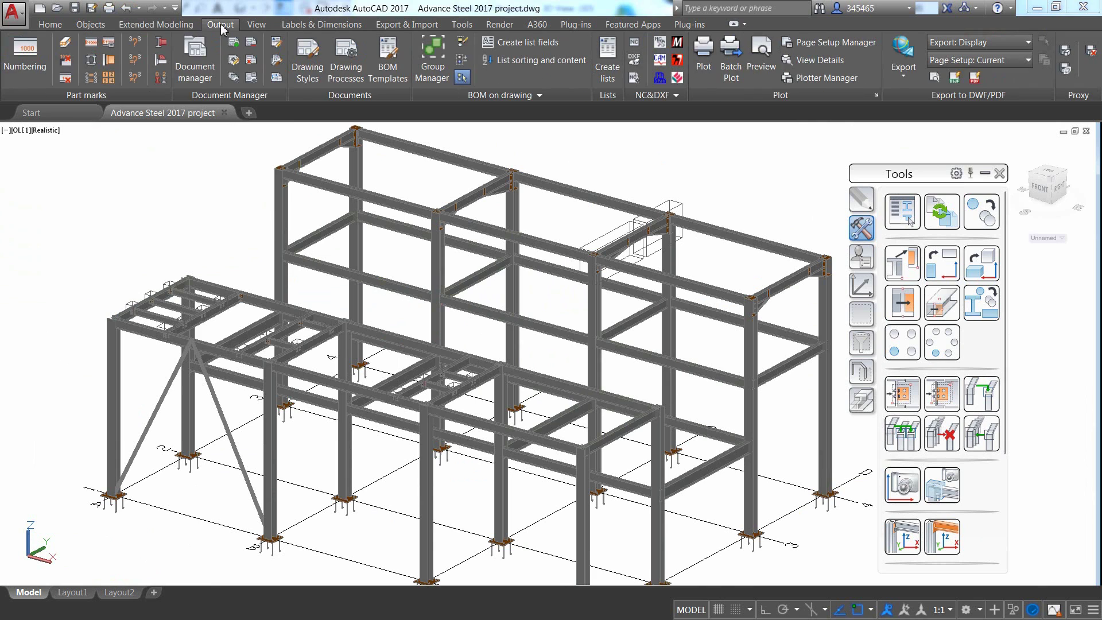
pyautogui.click(26, 66)
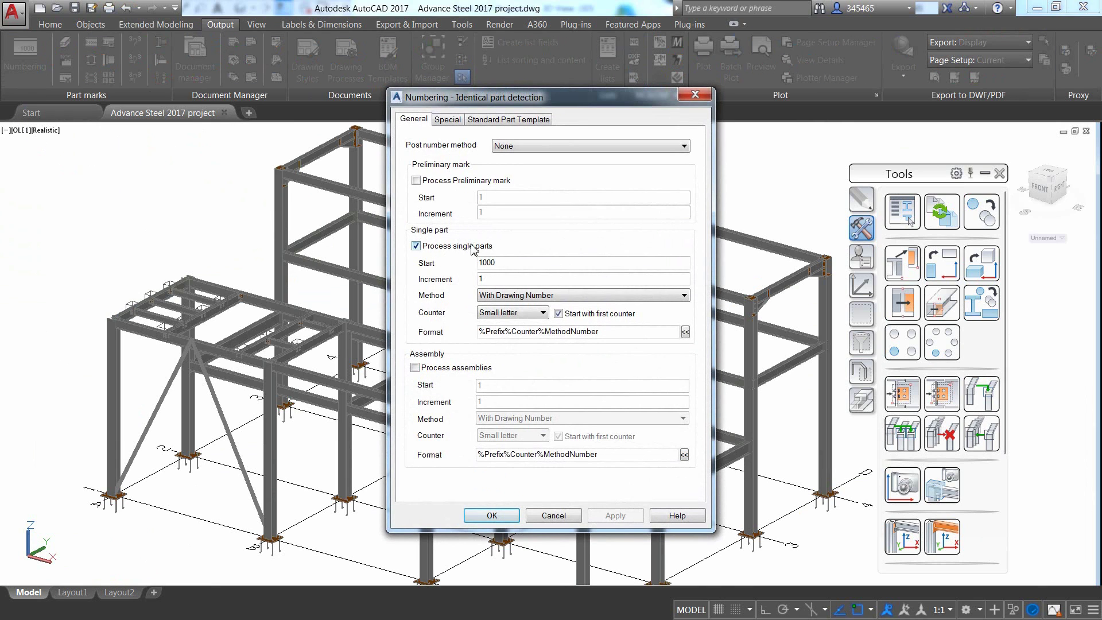
pyautogui.click(514, 296)
pyautogui.click(508, 309)
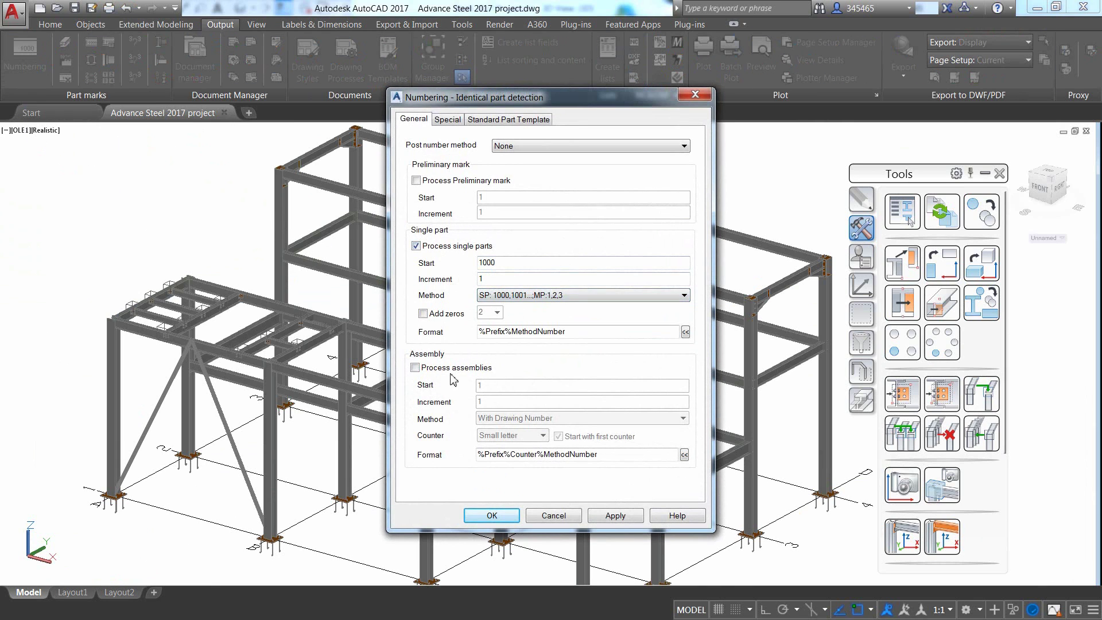
pyautogui.click(415, 367)
pyautogui.click(545, 418)
pyautogui.click(574, 447)
pyautogui.click(492, 516)
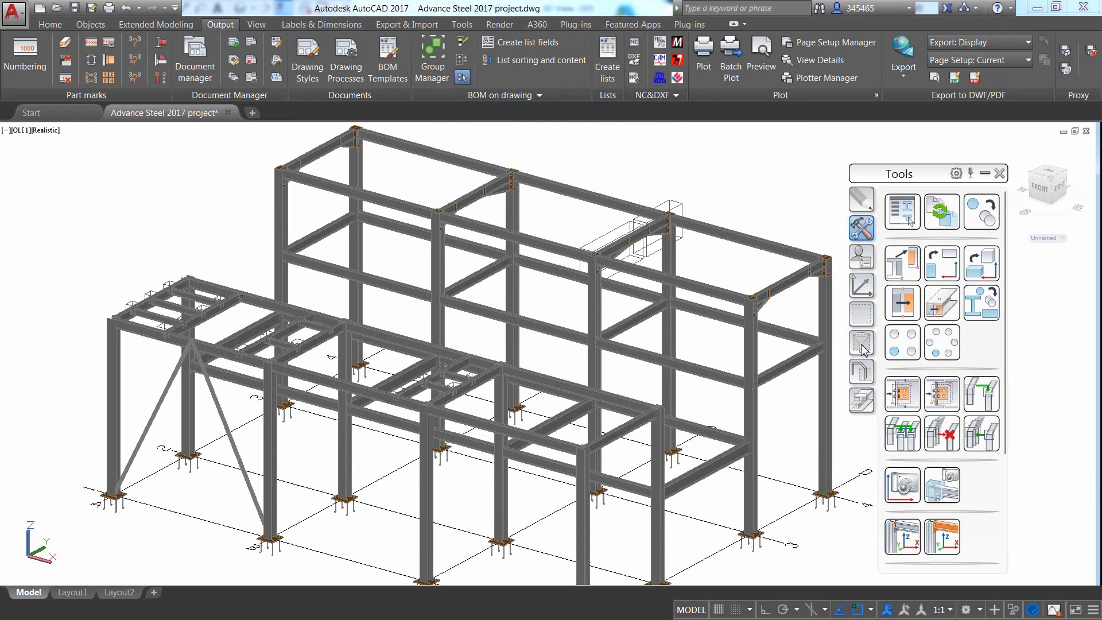
pyautogui.click(861, 345)
# Select every plate in the model and create NC and DXF files for them
pyautogui.click(902, 446)
pyautogui.moveTo(768, 172)
pyautogui.keyDown('shift'); pyautogui.mouseDown(button='middle')
pyautogui.moveTo(701, 212)
pyautogui.moveTo(568, 199)
pyautogui.moveTo(722, 212)
pyautogui.moveTo(759, 184)
pyautogui.mouseUp(button='middle'); pyautogui.keyUp('shift')
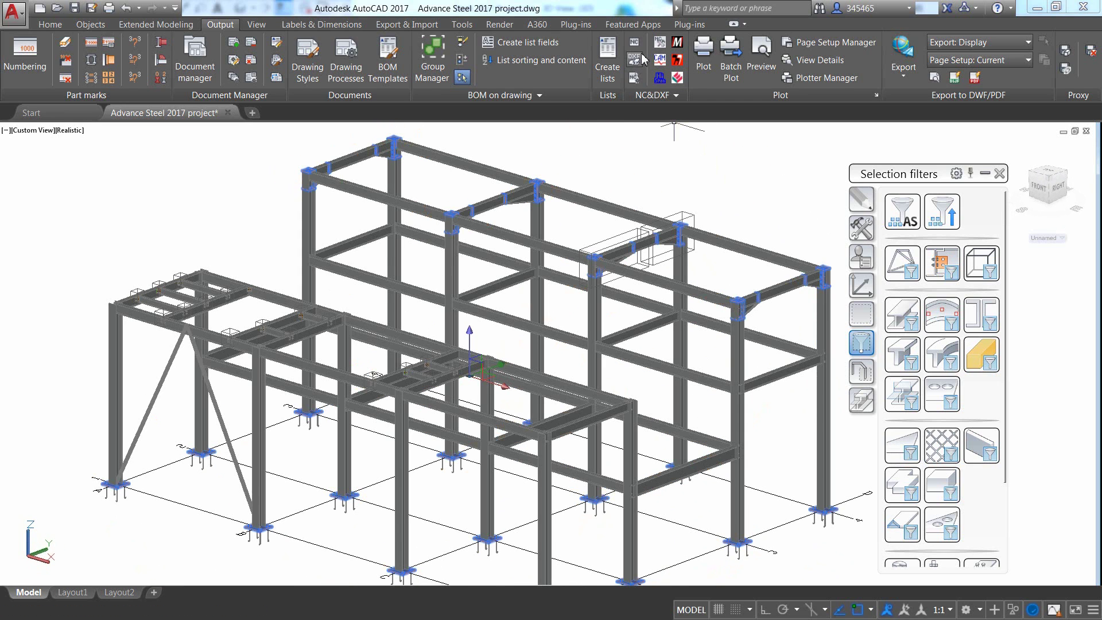
pyautogui.click(657, 95)
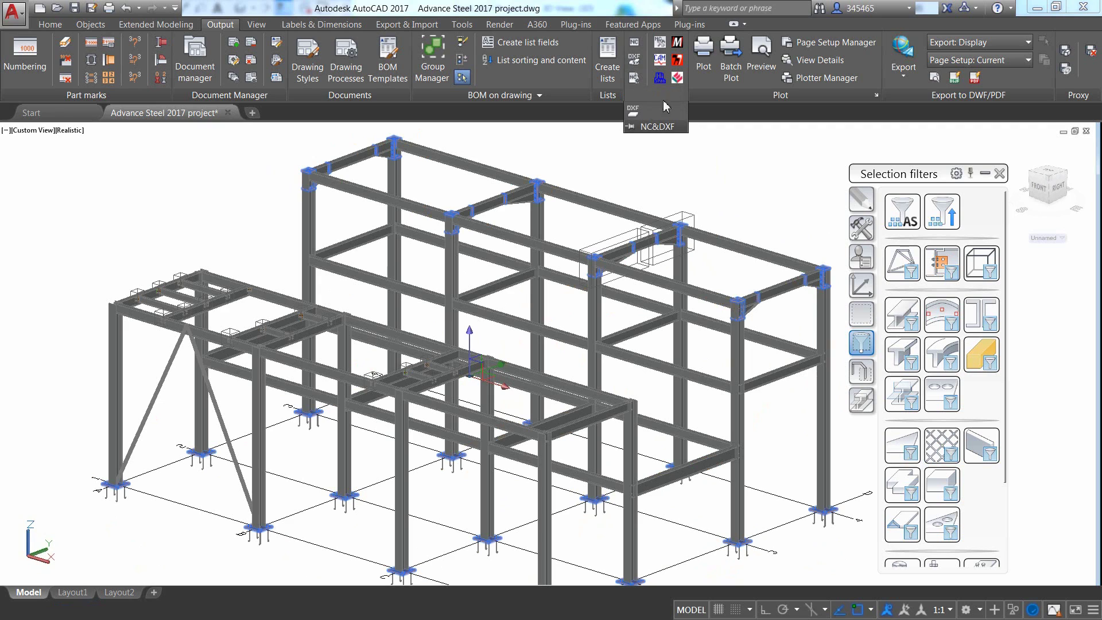
pyautogui.click(635, 114)
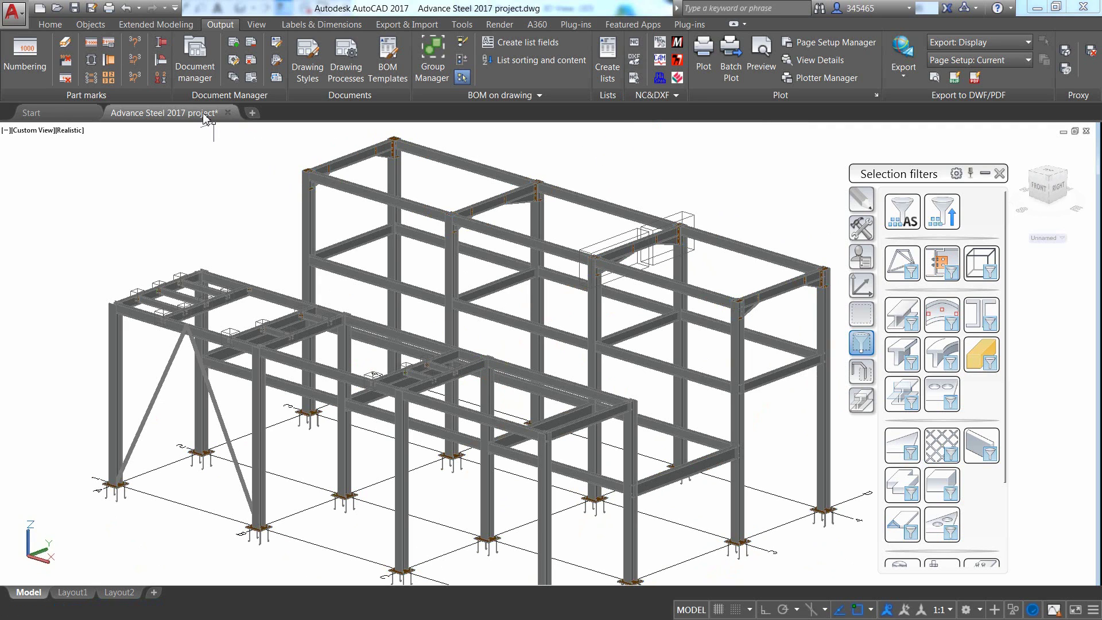
# Preview the DXF files for plates p1002, p1004 and p1005 in the Document manager
pyautogui.click(195, 60)
pyautogui.click(251, 309)
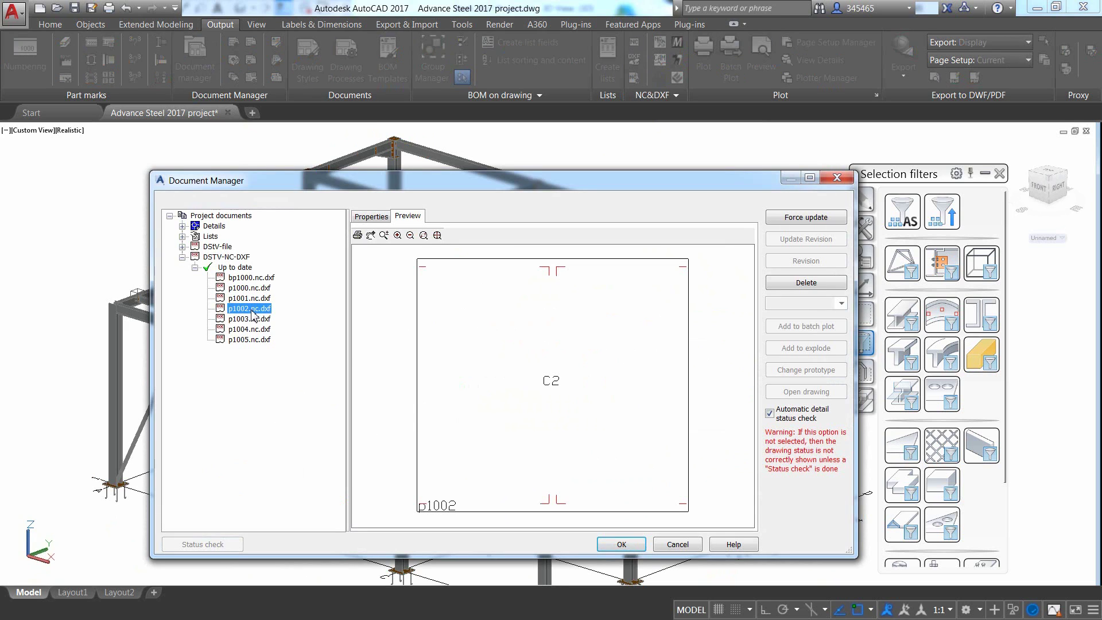
pyautogui.click(250, 329)
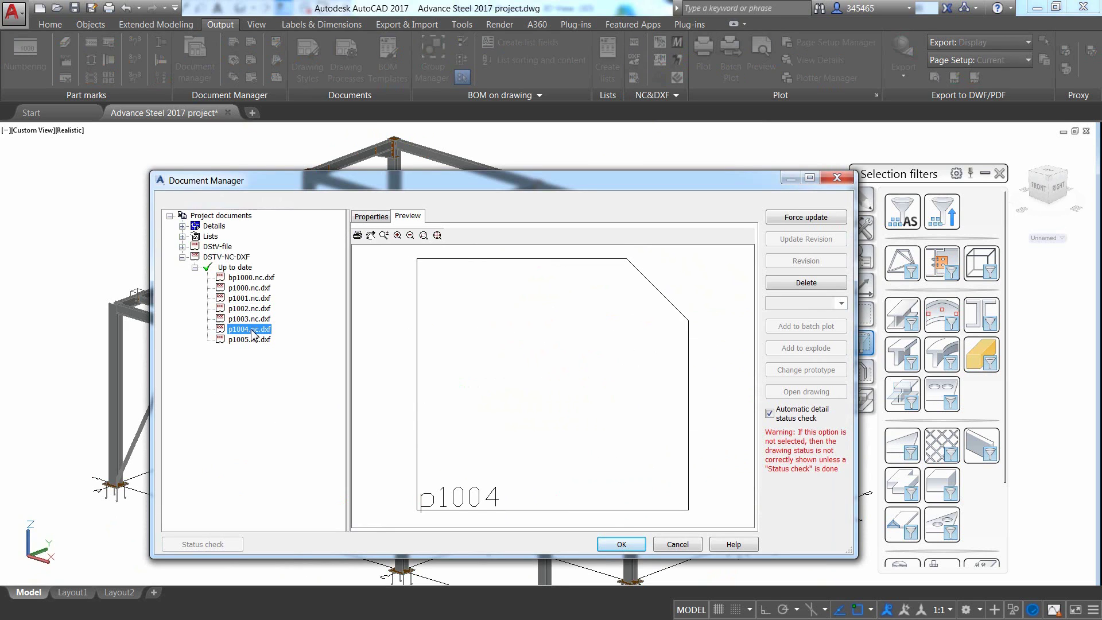
pyautogui.click(253, 339)
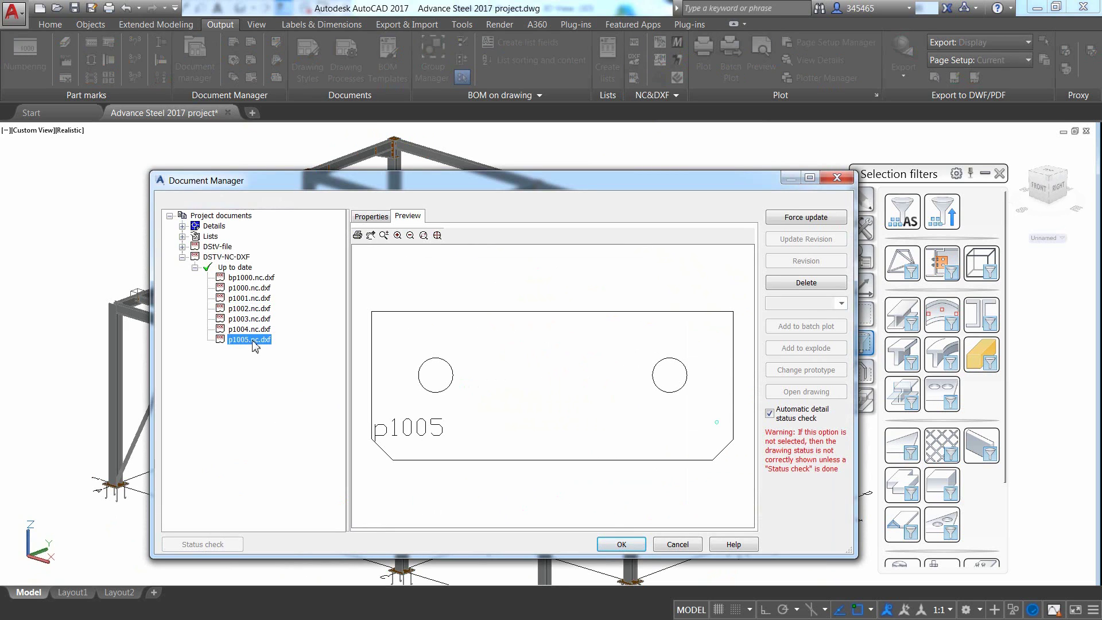
pyautogui.click(258, 309)
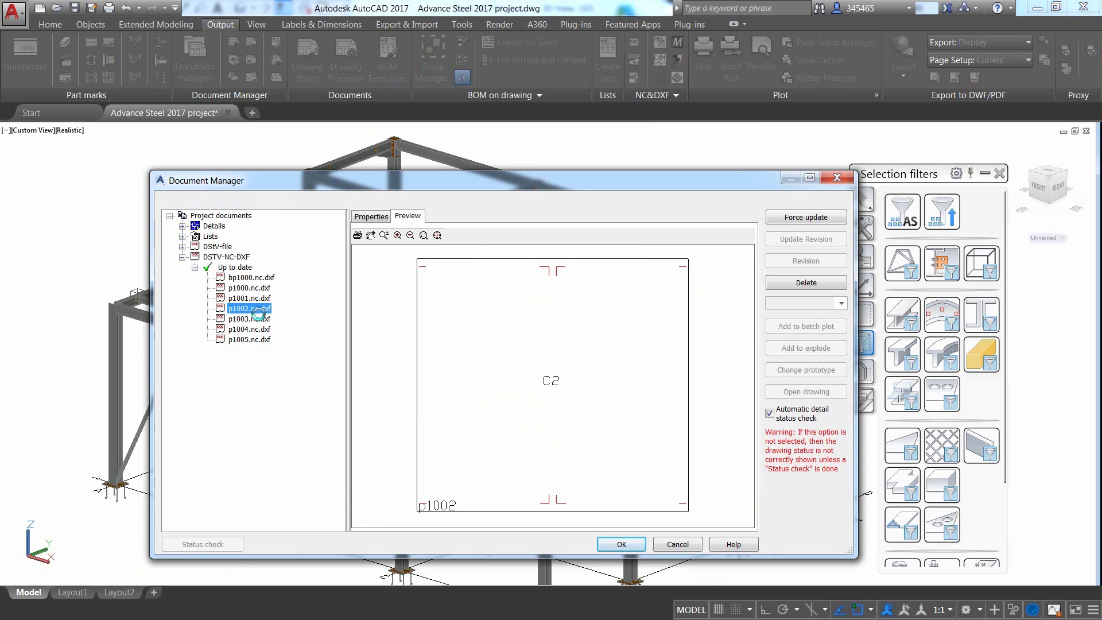
# Preview the NC text of the up-to-date bp1000.nc DStV-NC file
pyautogui.click(183, 247)
pyautogui.click(195, 267)
pyautogui.click(207, 278)
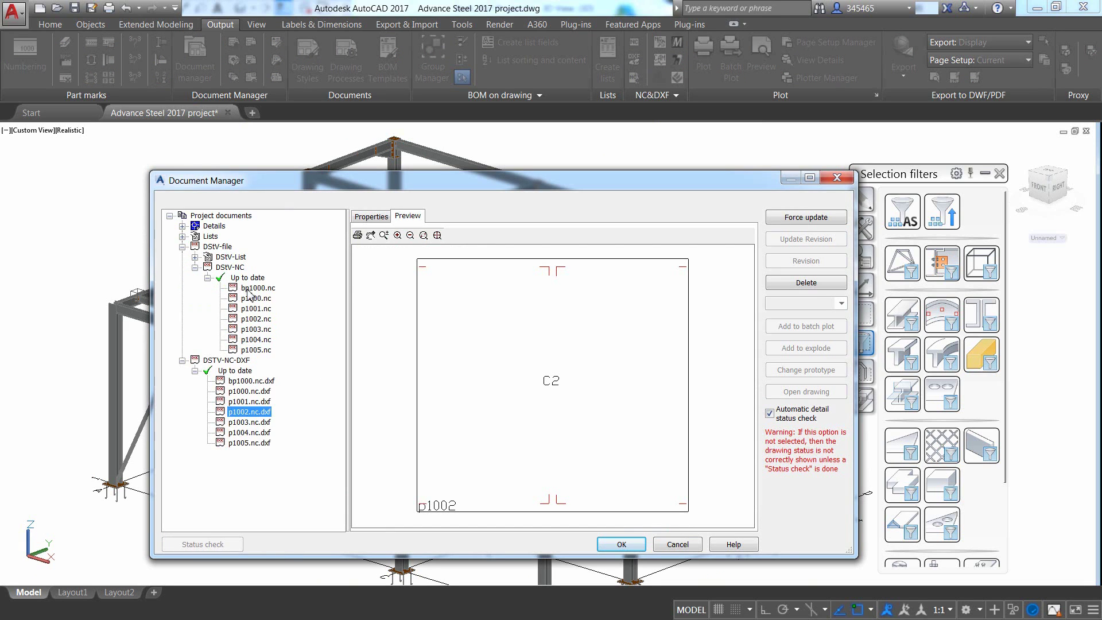
pyautogui.click(259, 287)
pyautogui.click(416, 218)
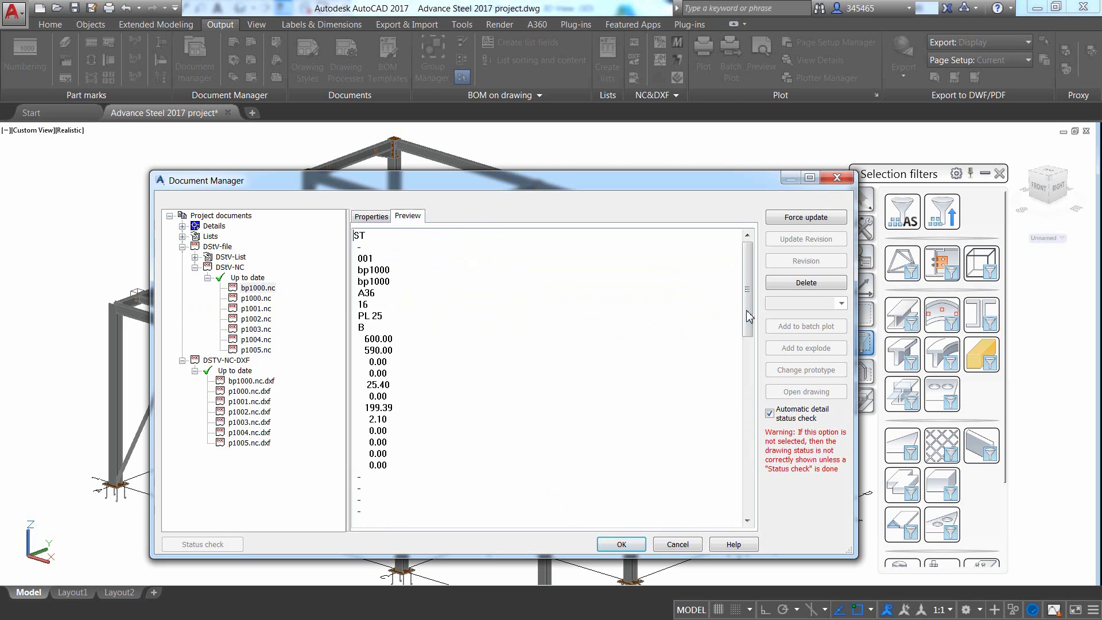
pyautogui.scroll(-4, 747, 311)
pyautogui.scroll(-10, 740, 351)
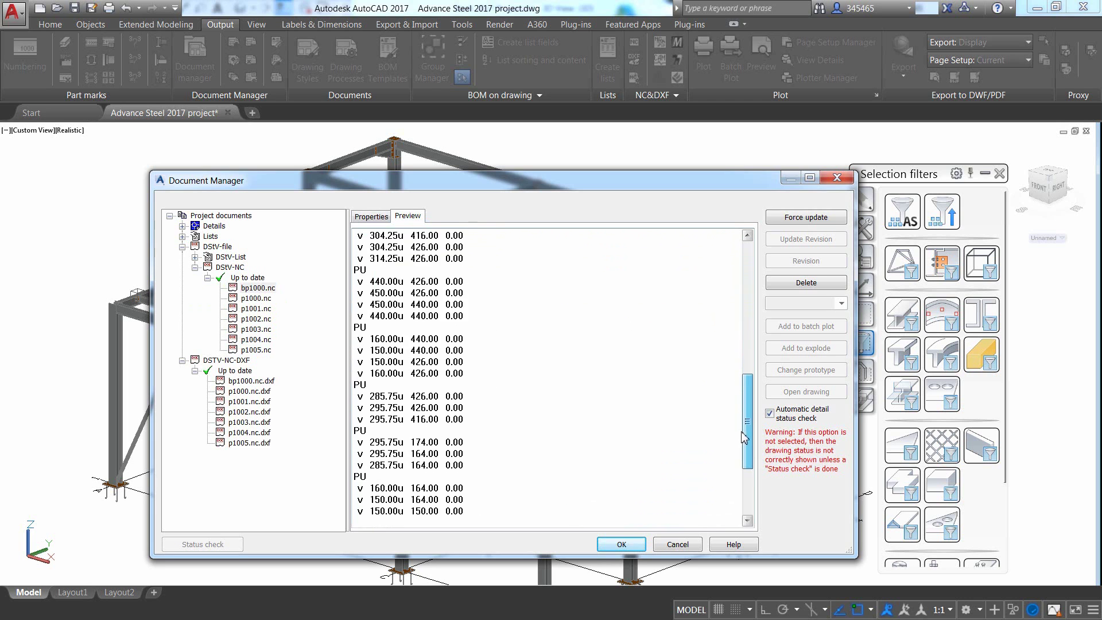
# Apply the UK Assemblies A4-A0 - Single - BOM process to the top-left roof beam and open its B6 assembly detail
pyautogui.click(621, 543)
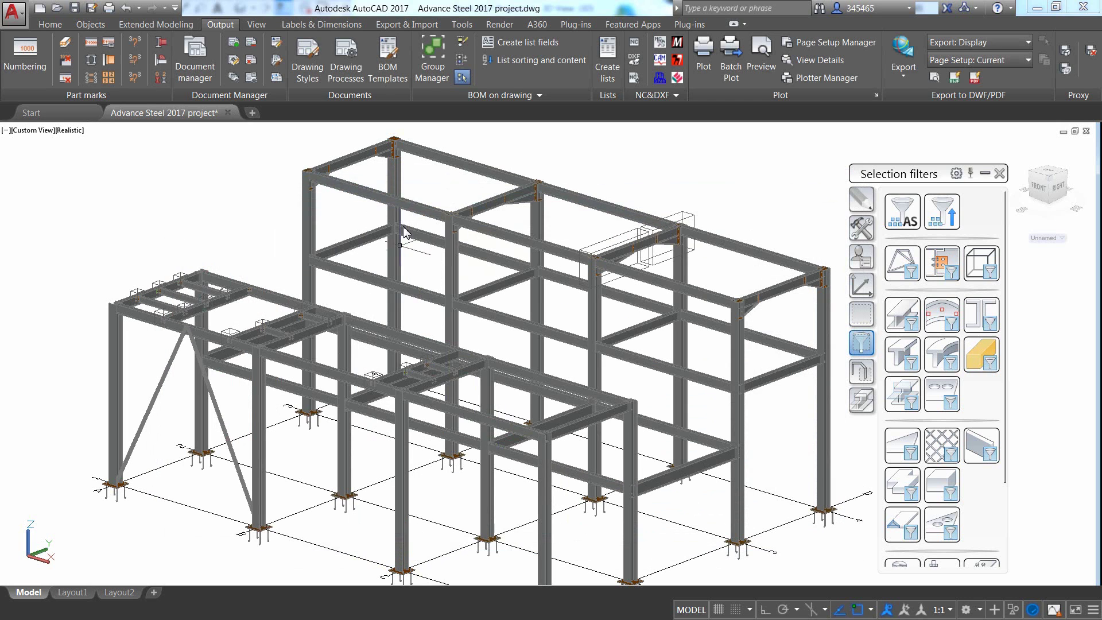
pyautogui.click(360, 163)
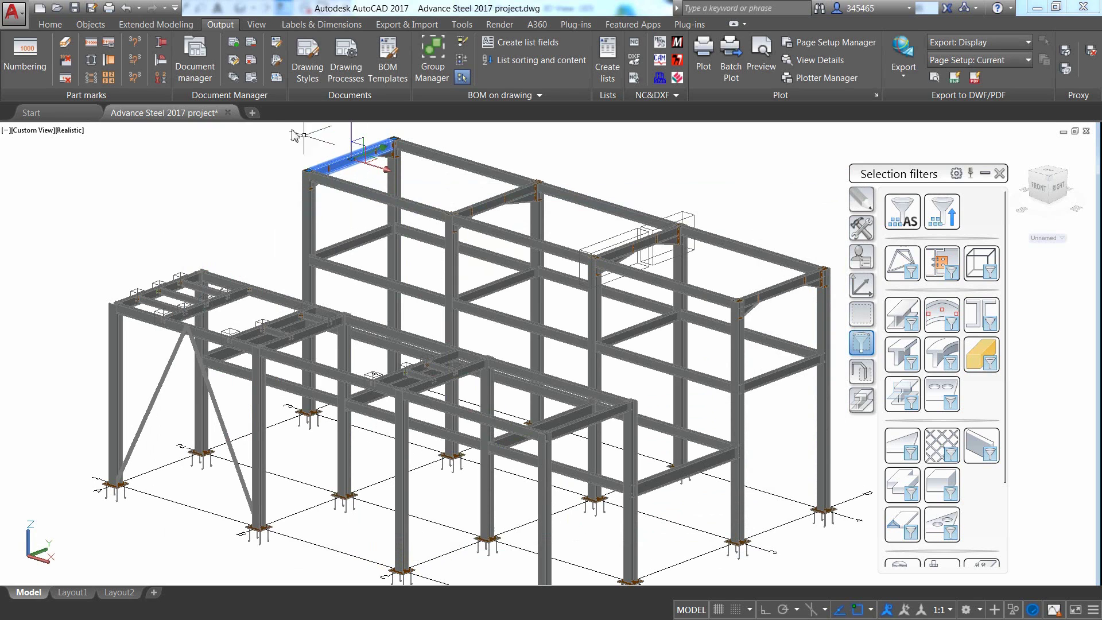
pyautogui.click(239, 79)
pyautogui.click(131, 213)
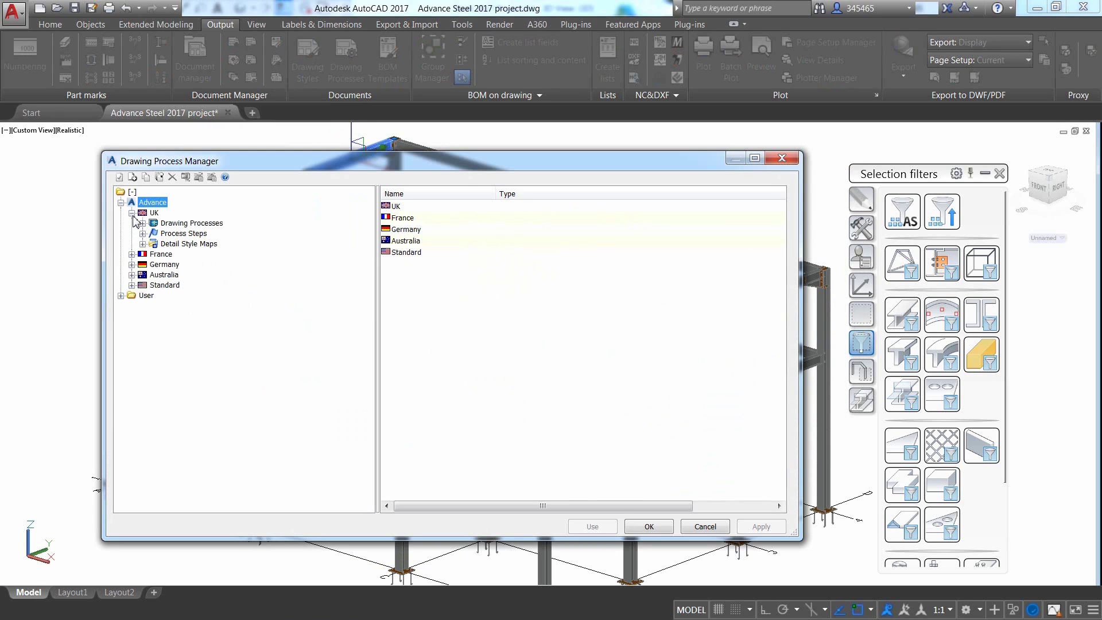
pyautogui.click(142, 223)
pyautogui.click(153, 233)
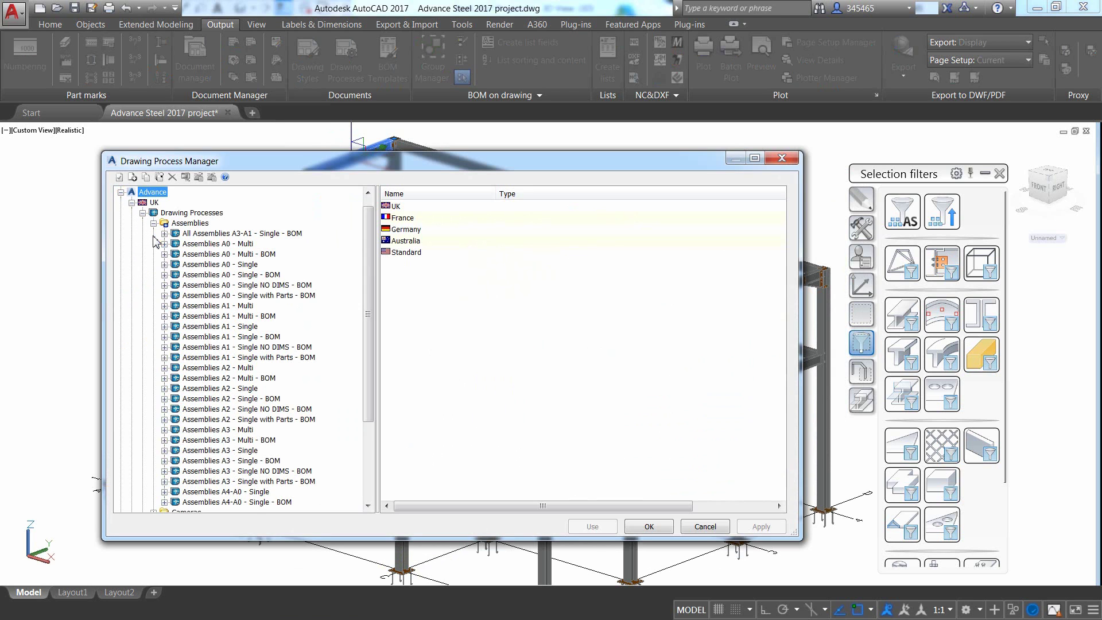
pyautogui.moveTo(372, 282); pyautogui.dragTo(365, 339)
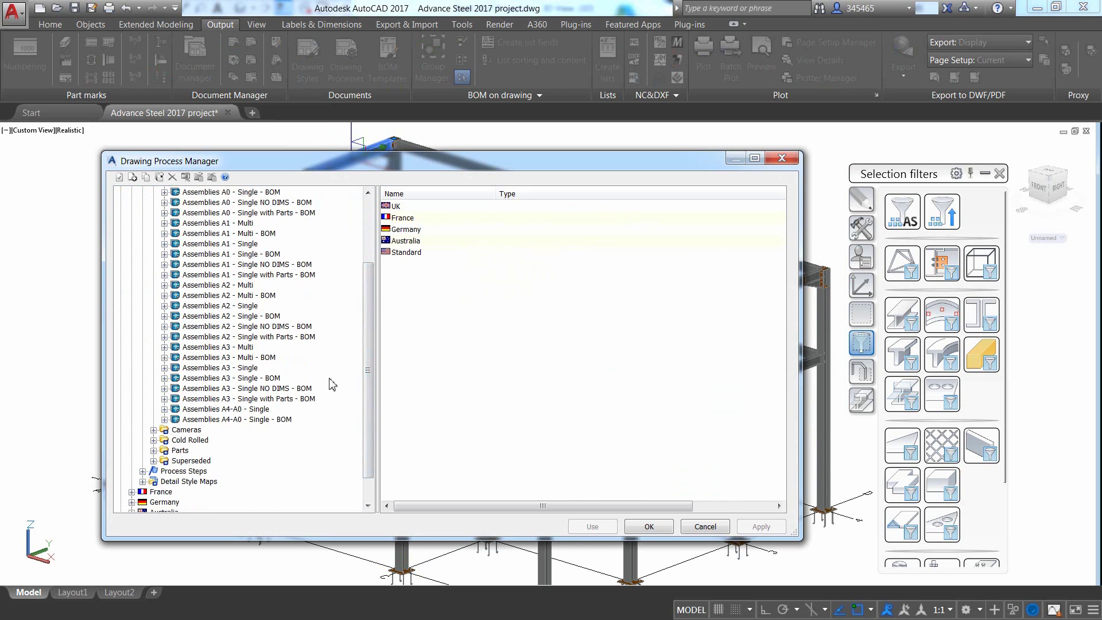
pyautogui.click(267, 419)
pyautogui.click(597, 525)
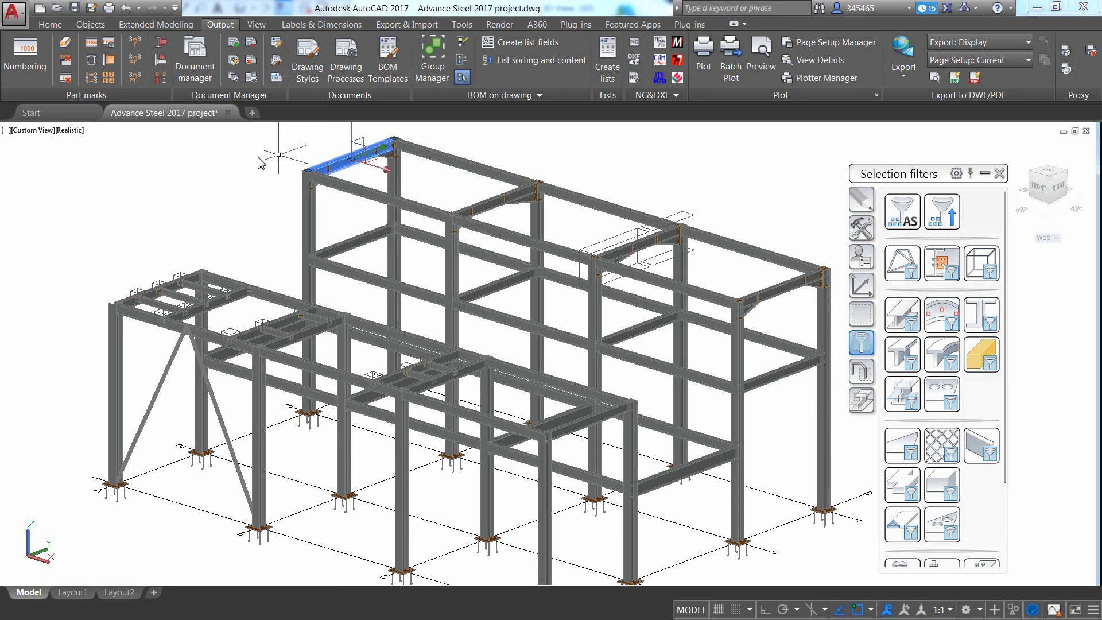
pyautogui.rightClick(220, 165)
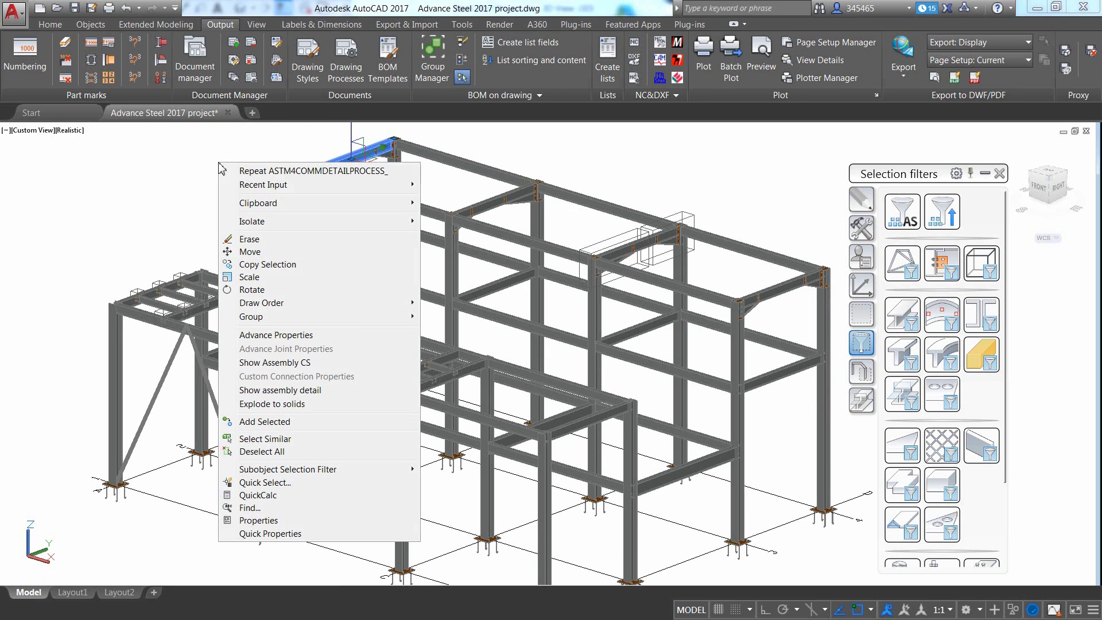
pyautogui.click(335, 392)
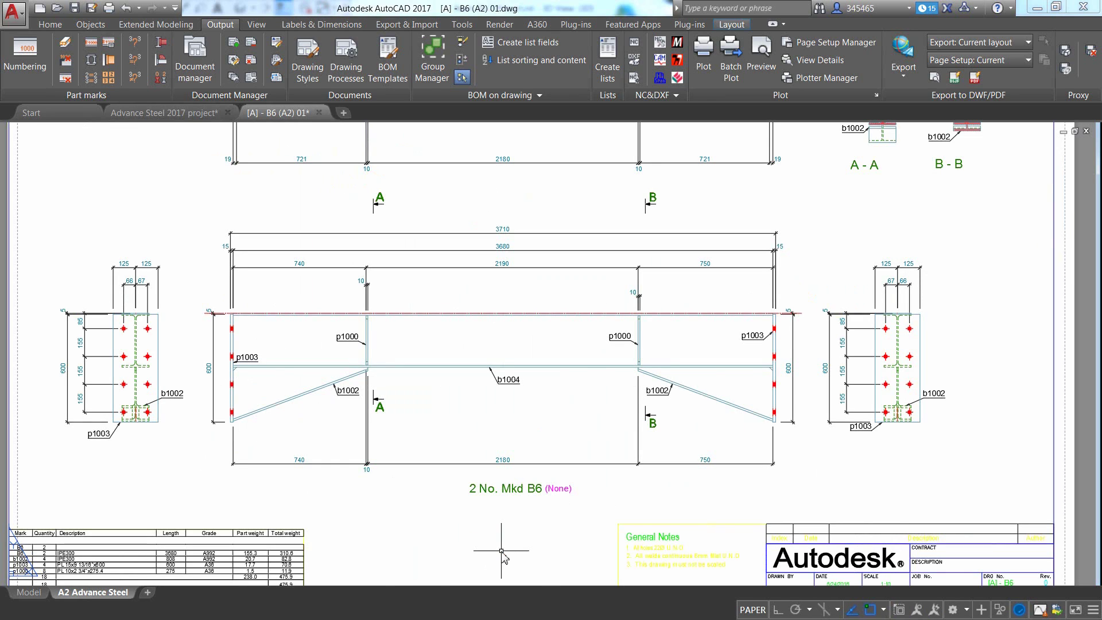